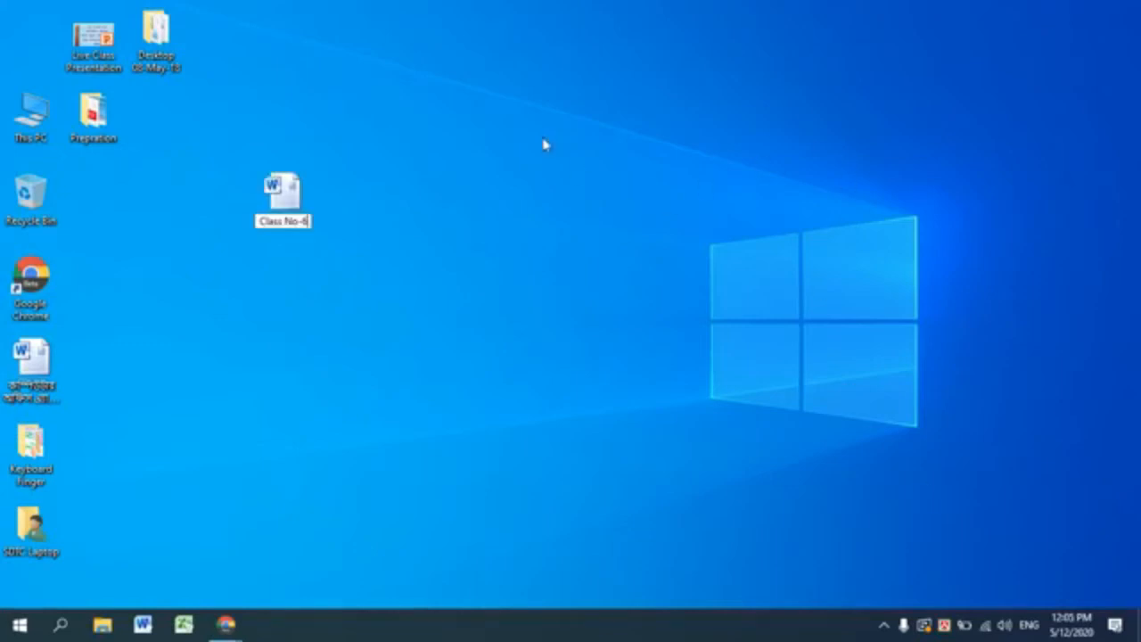
Open the Class No-6 document from the desktop and set the page zoom to 160%.
double_click(282, 186)
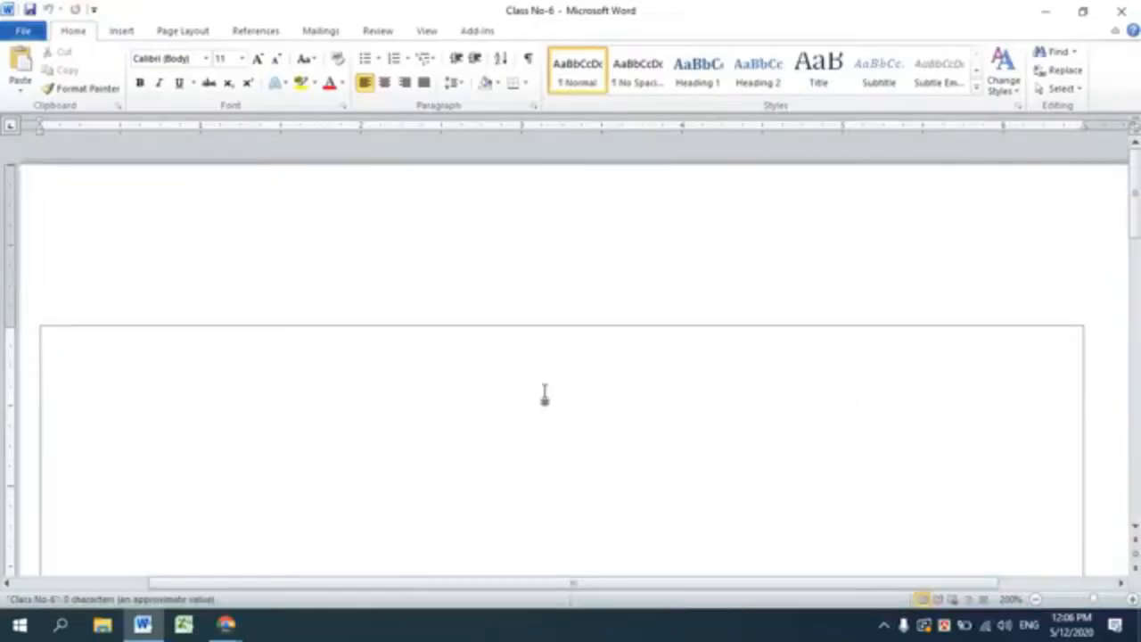
scroll(545, 395, "down", 5, "ctrl")
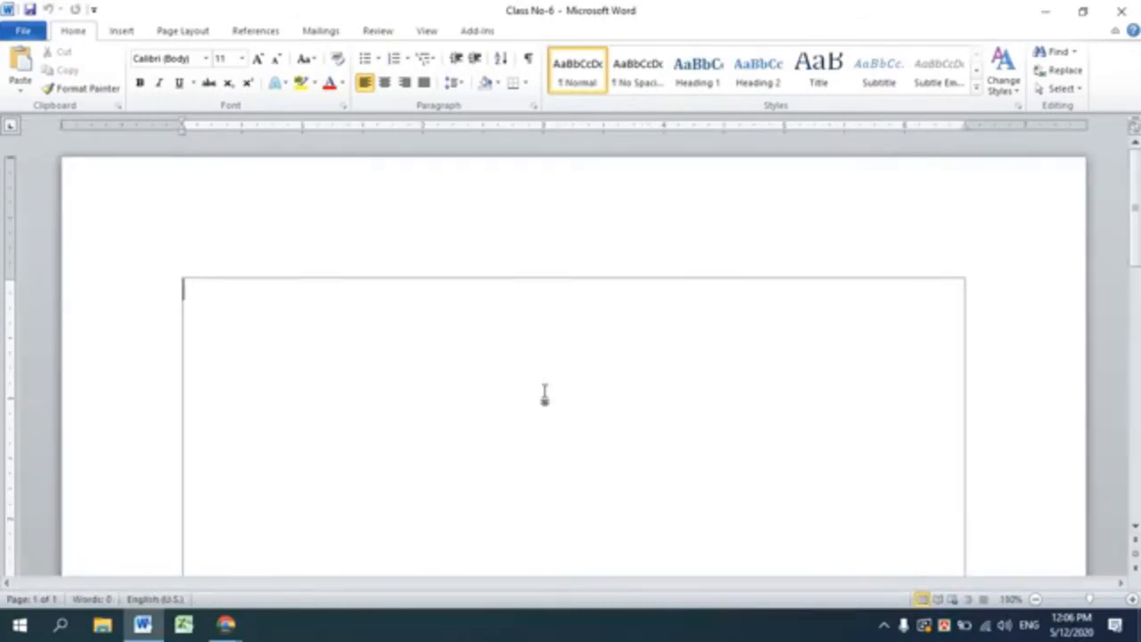
scroll(545, 392, "up", 1, "ctrl")
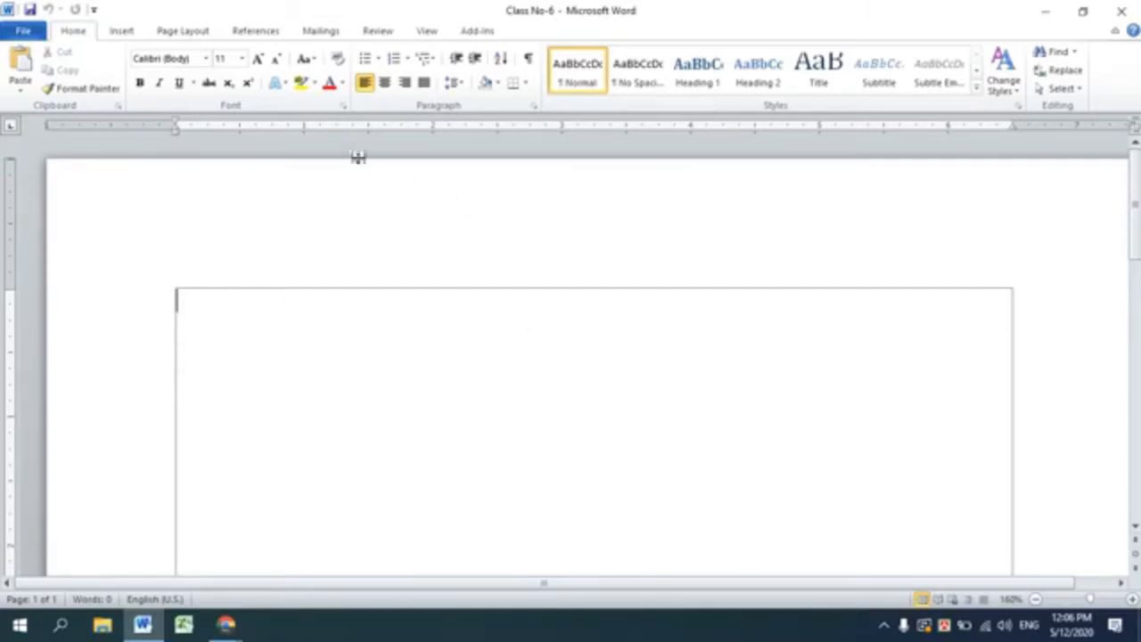
Set the font to SutonnyMJ and the font size to 36.
left_click(206, 59)
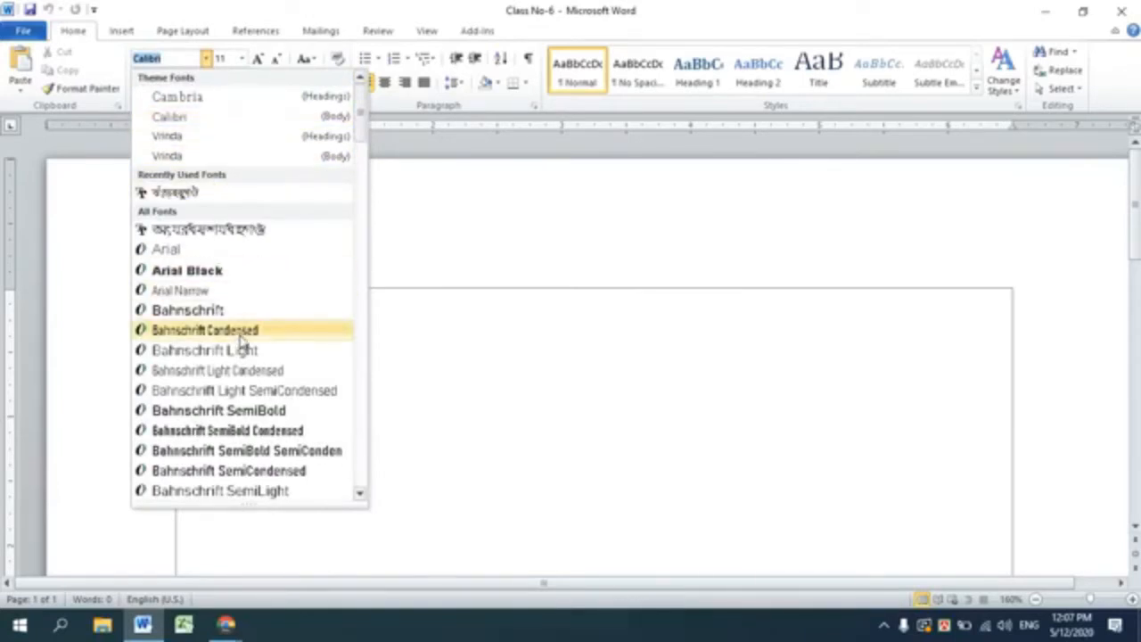
scroll(241, 341, "down", 15)
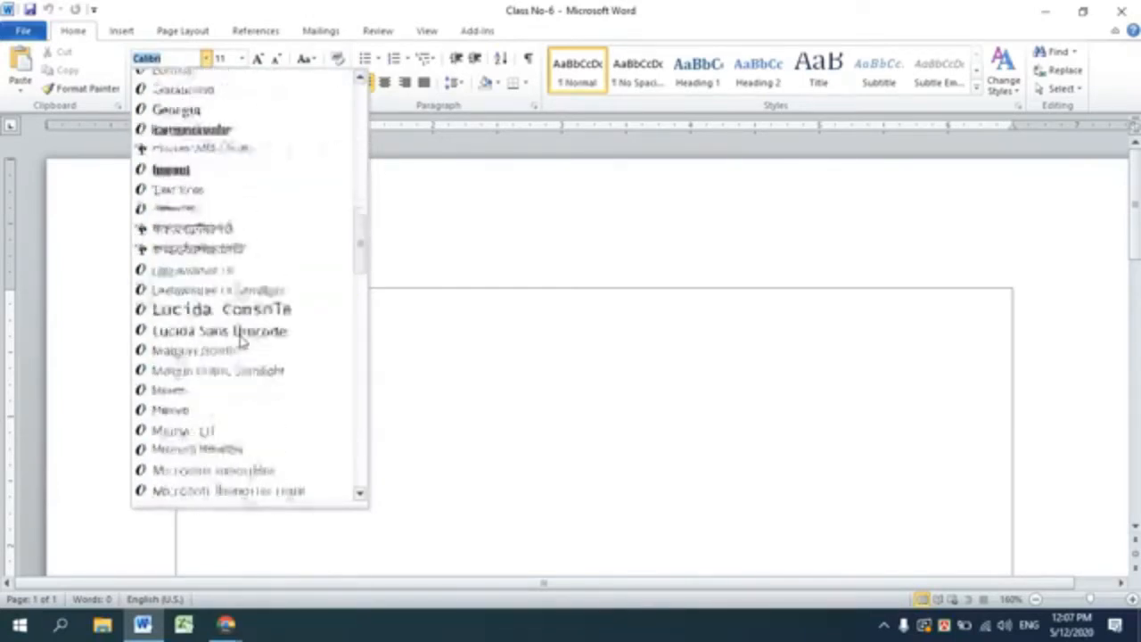
scroll(241, 342, "down", 8)
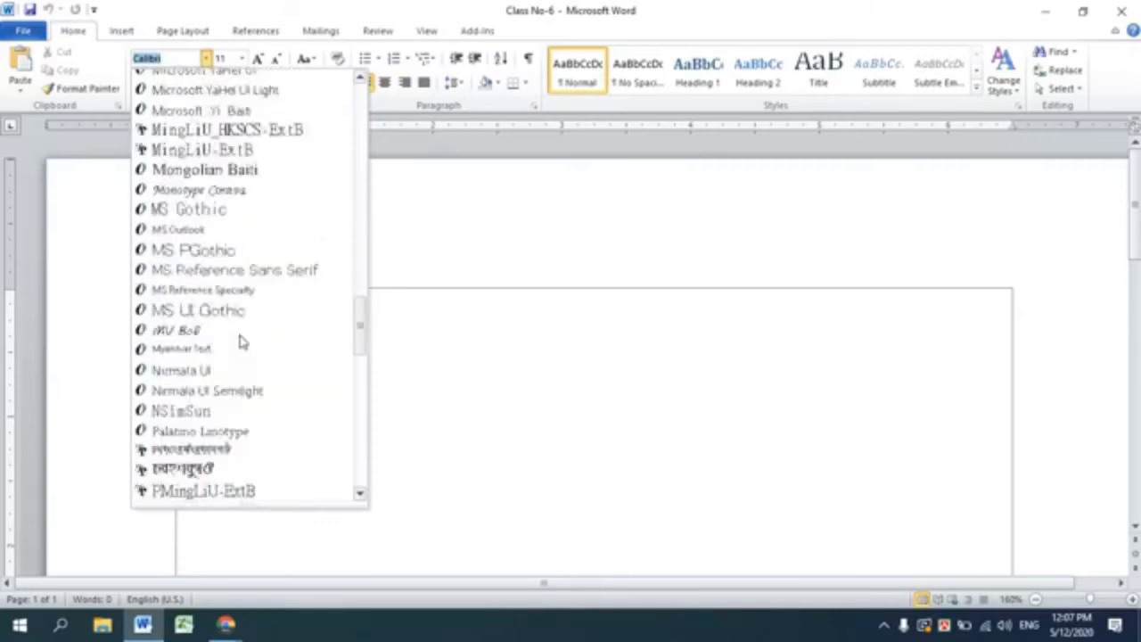
scroll(240, 342, "down", 10)
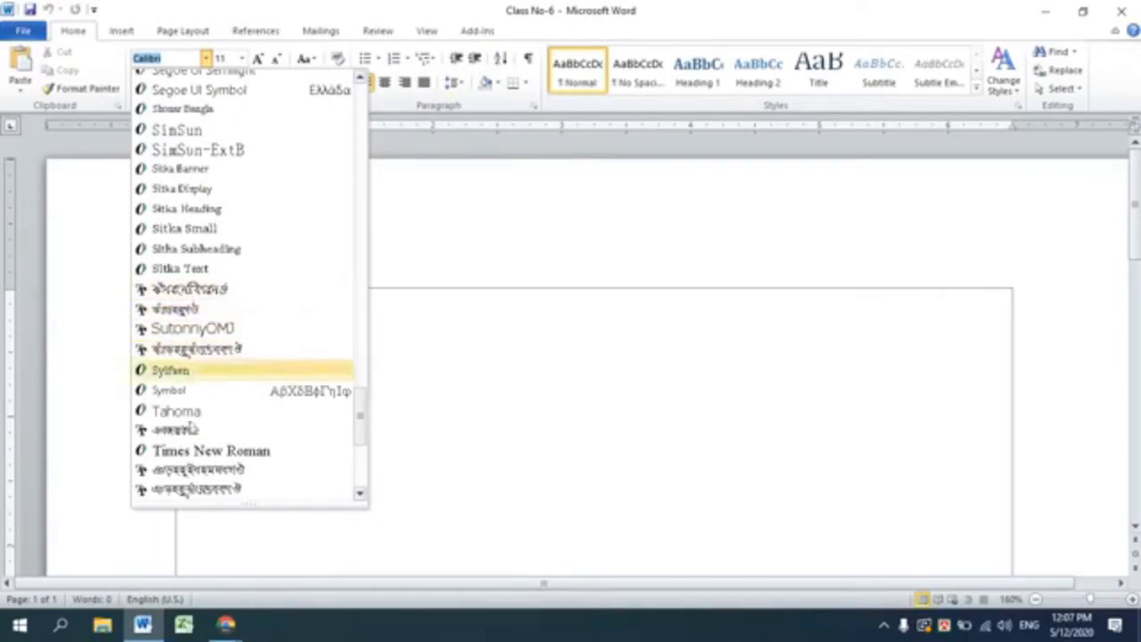
scroll(192, 474, "down", 3)
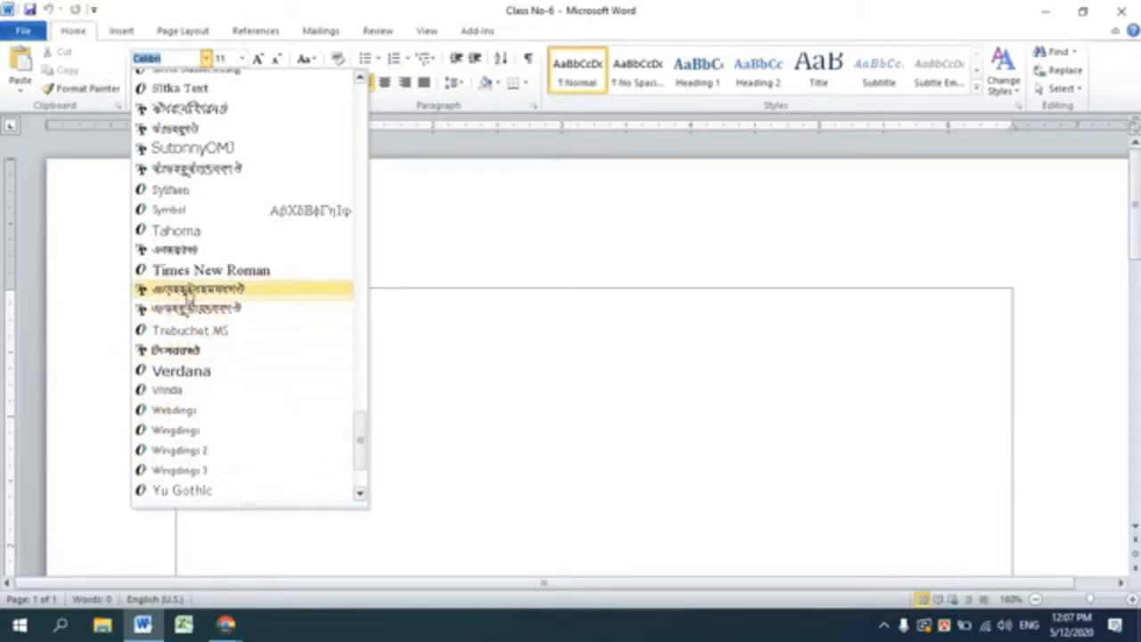
scroll(201, 248, "up", 2)
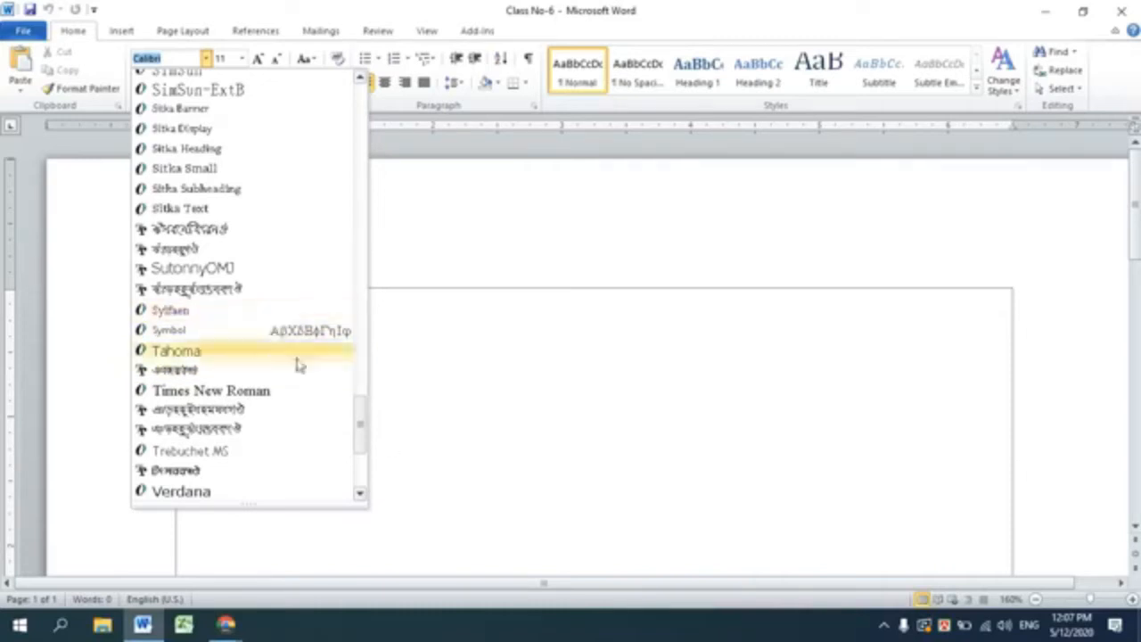
left_click(173, 250)
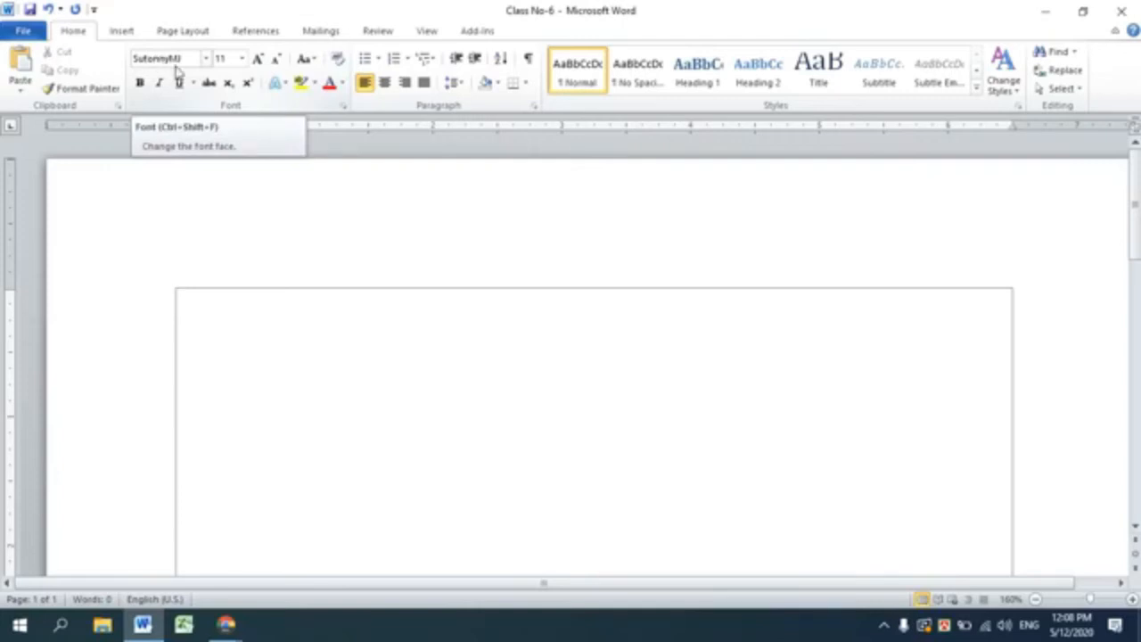
left_click(241, 60)
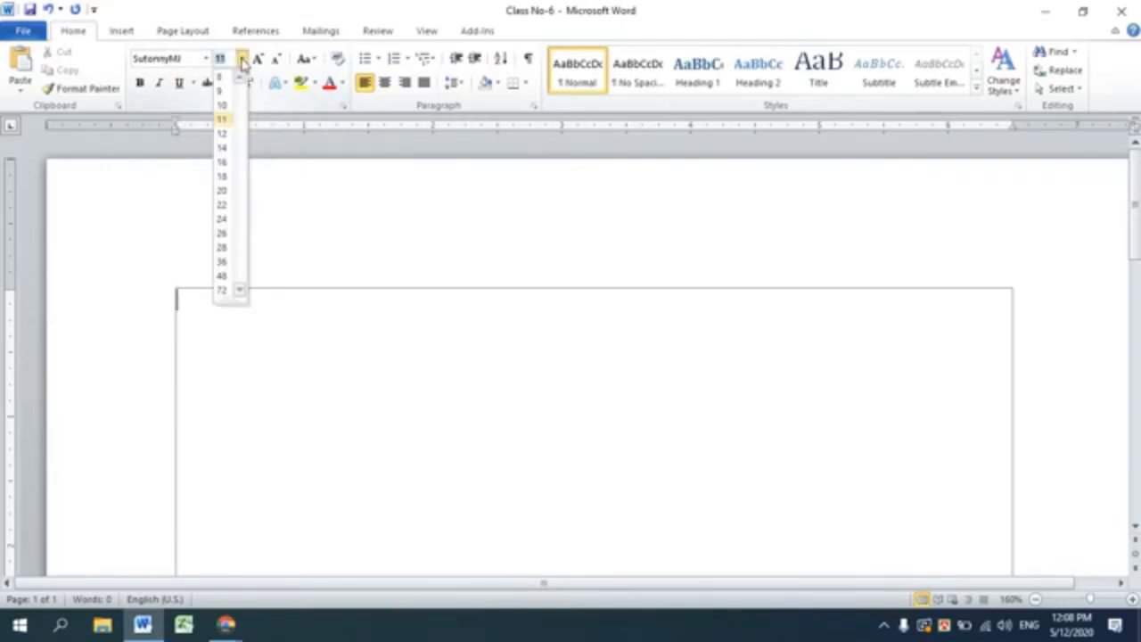
left_click(223, 263)
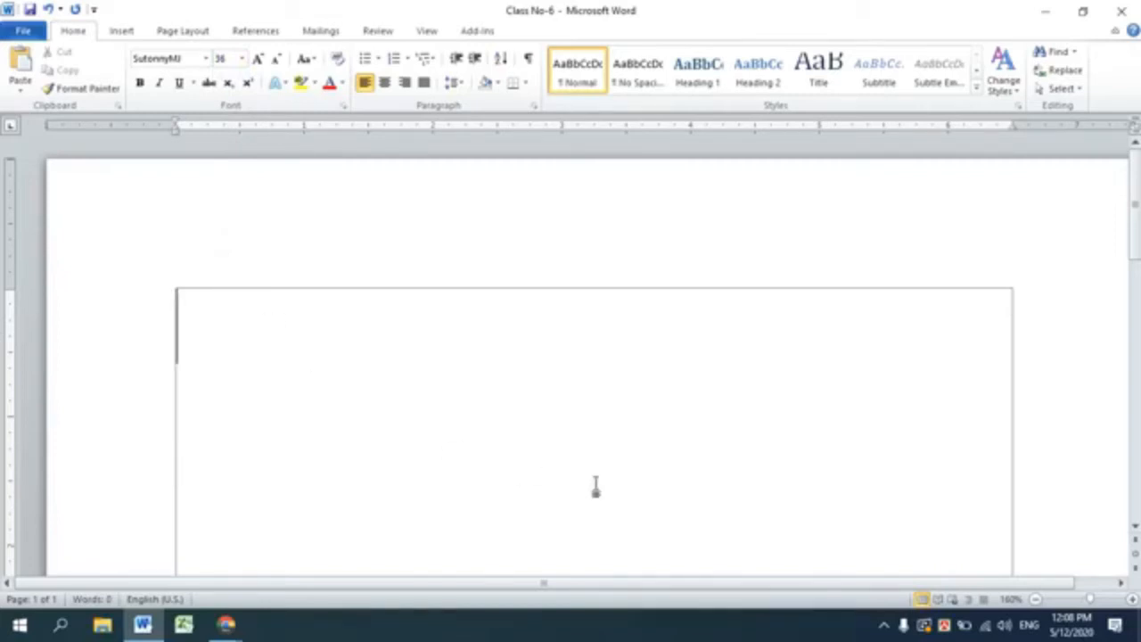
Try out the SutonnyMJ font by entering and erasing the letter ল, reapplying the font between the two tries.
type("ল")
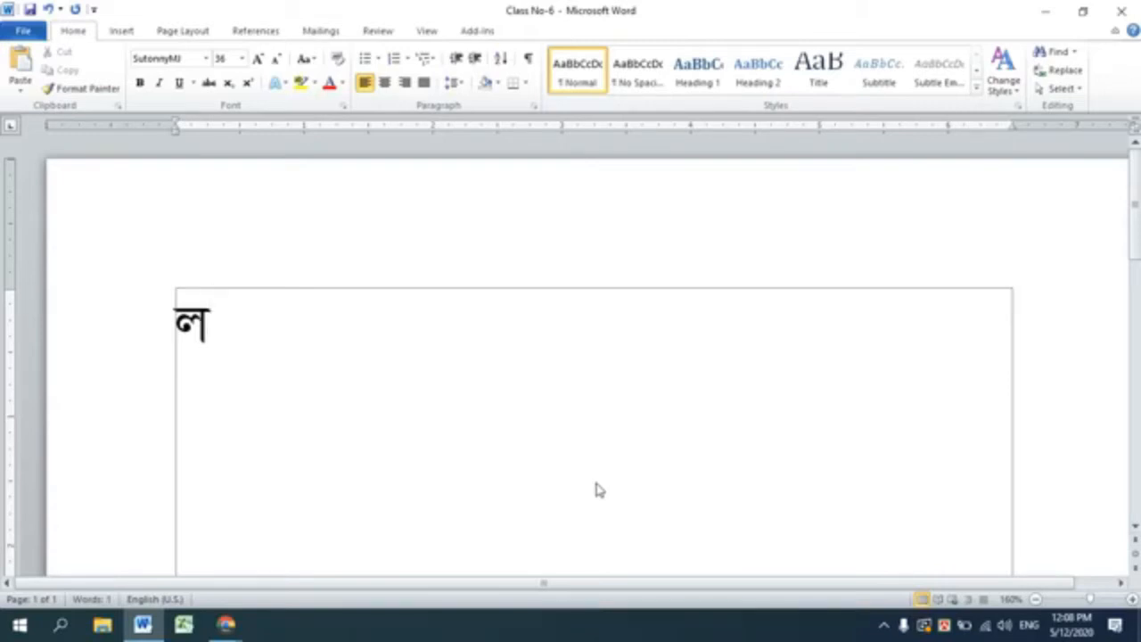
key("BackSpace")
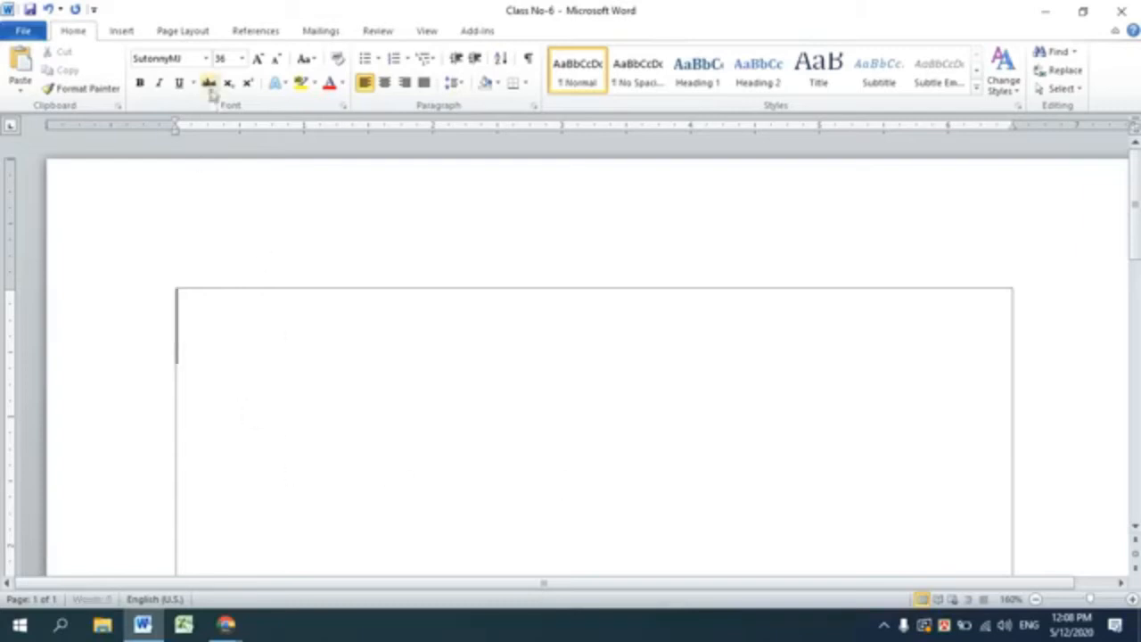
left_click(207, 59)
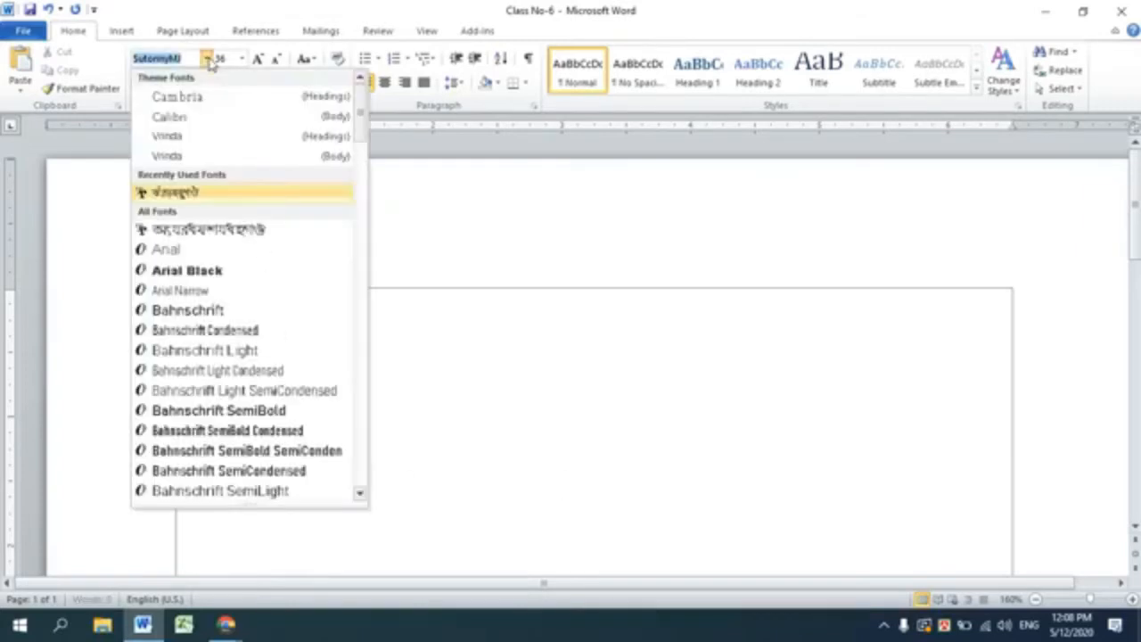
left_click(205, 192)
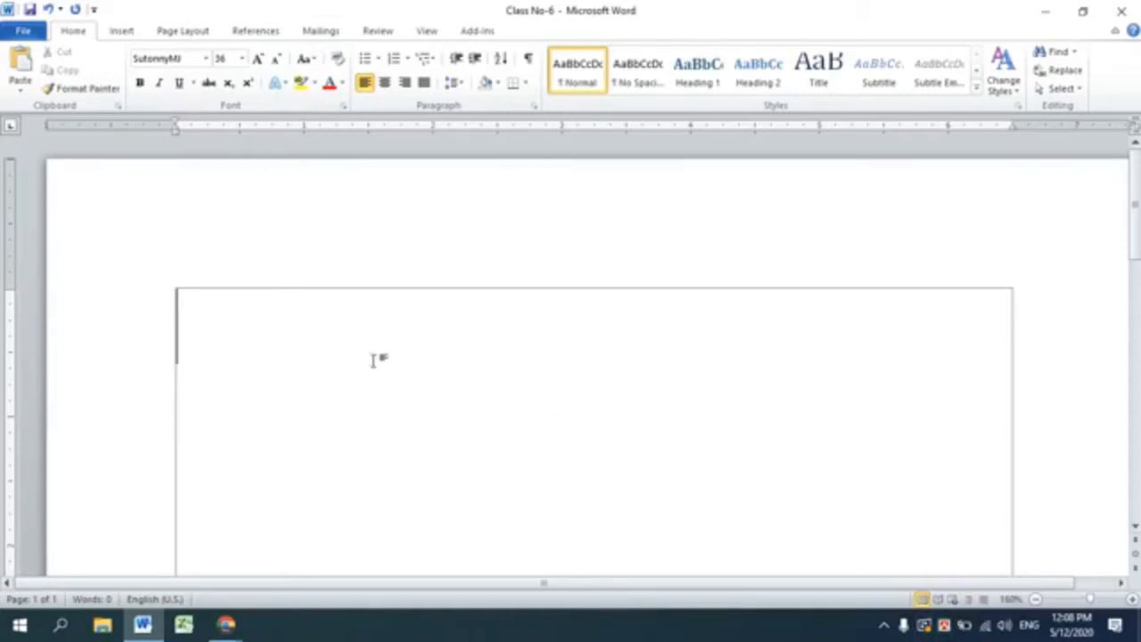
type("ল")
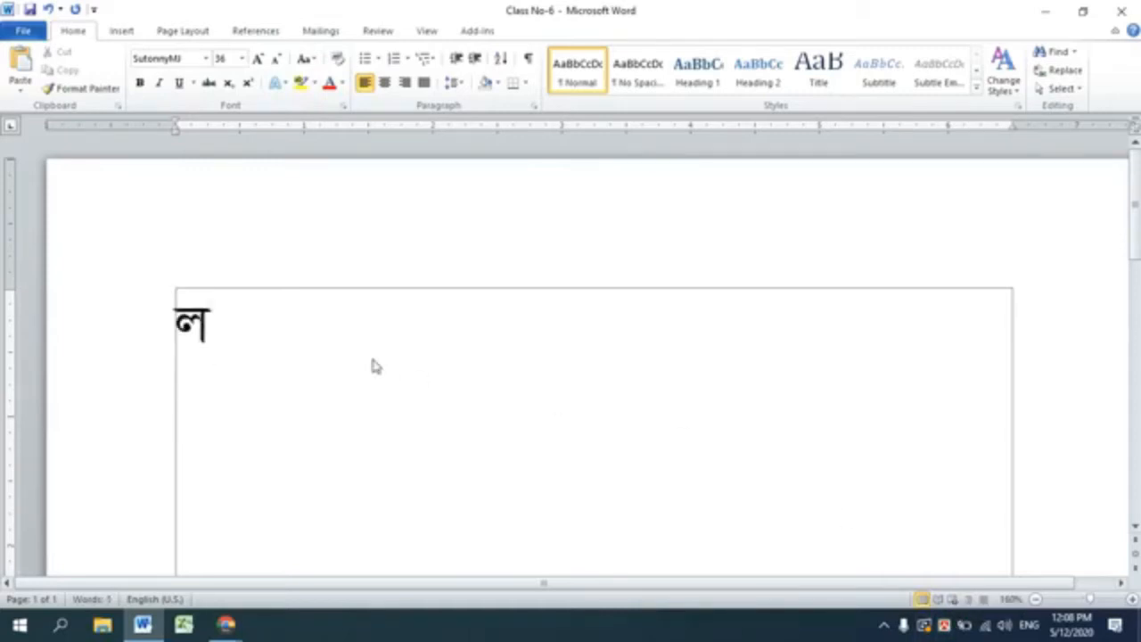
key("BackSpace")
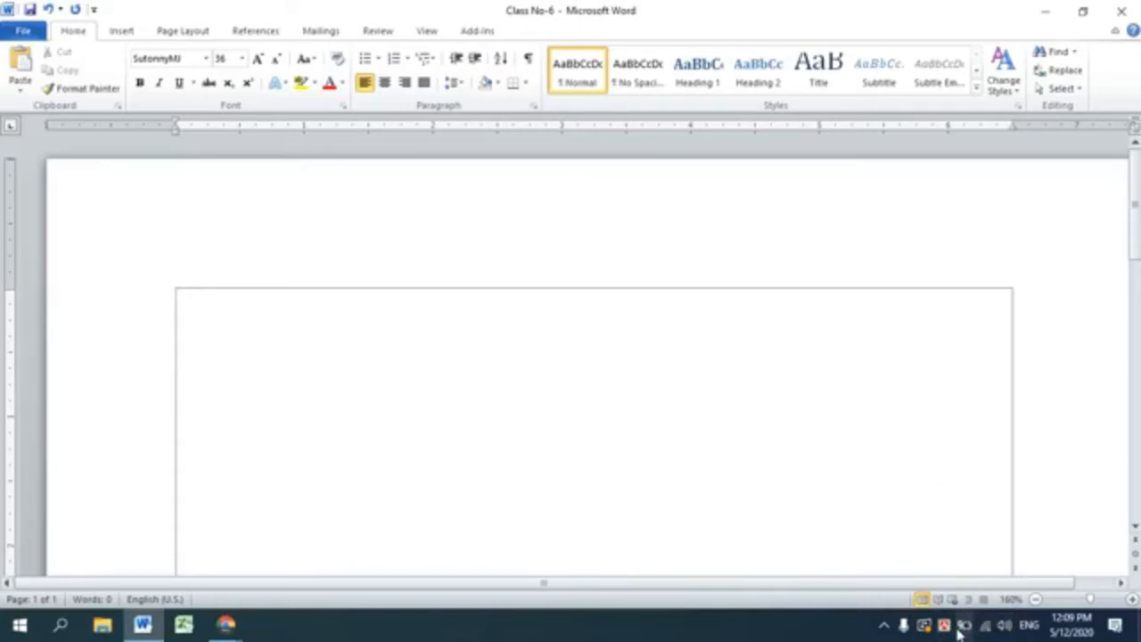
Switch the keyboard program to Bijoy Classic, testing its English toggle in the top bar before hiding that bar.
left_click(947, 628)
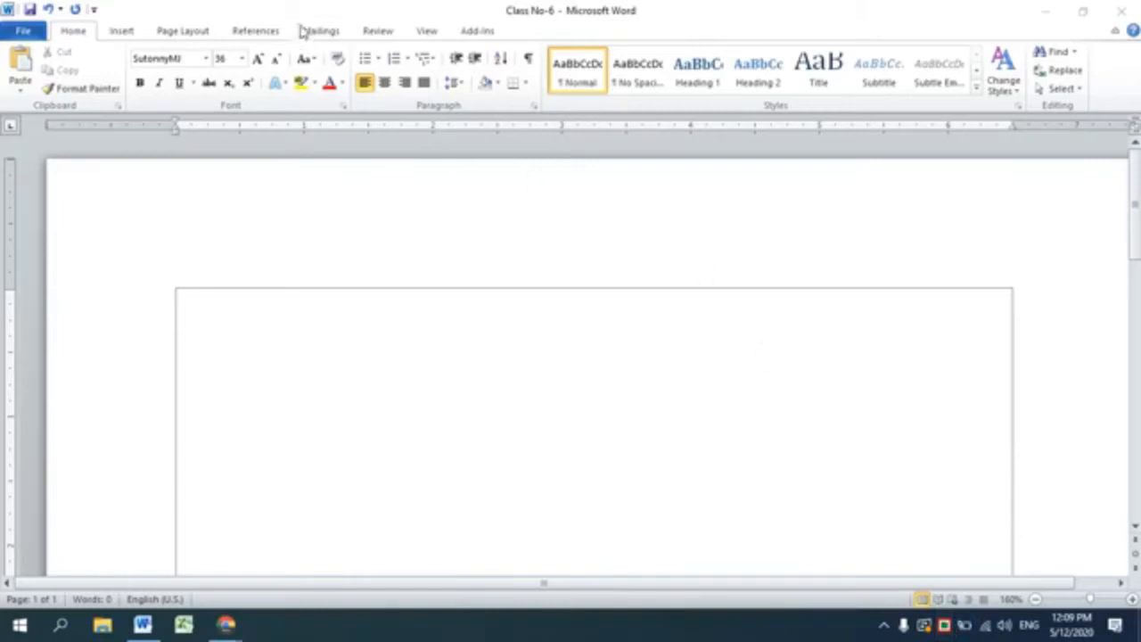
left_click(946, 625)
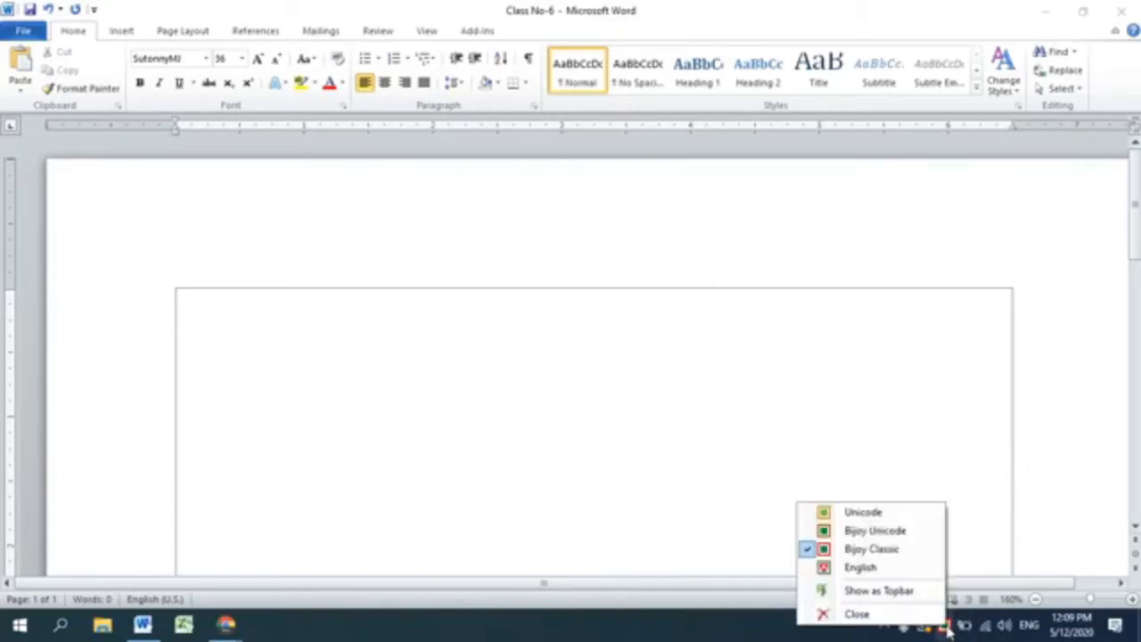
left_click(860, 592)
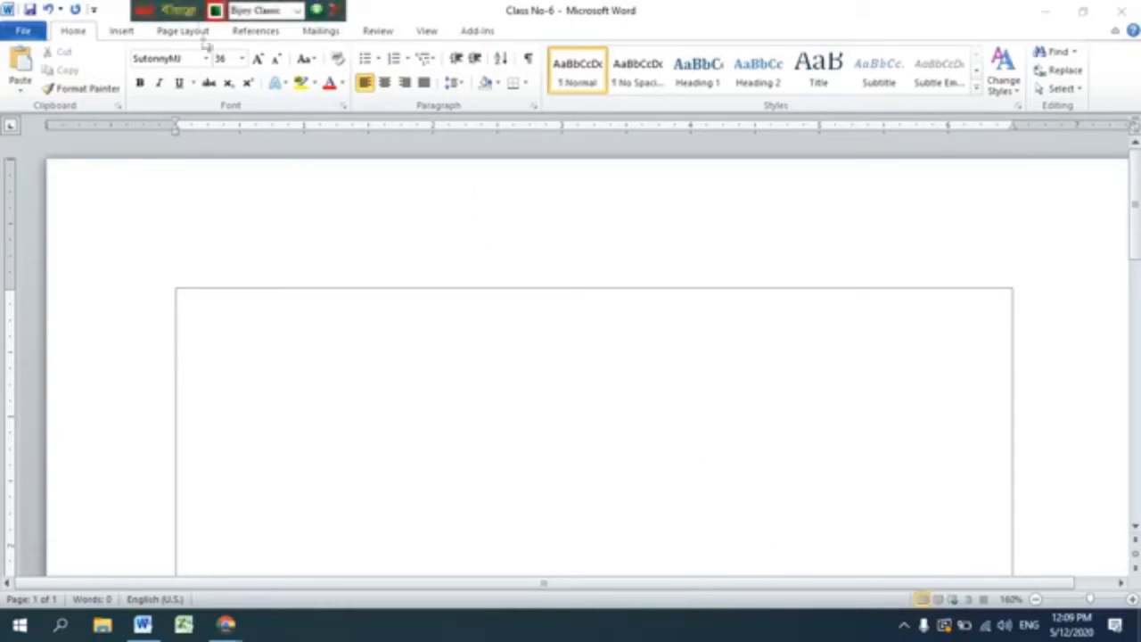
left_click(215, 11)
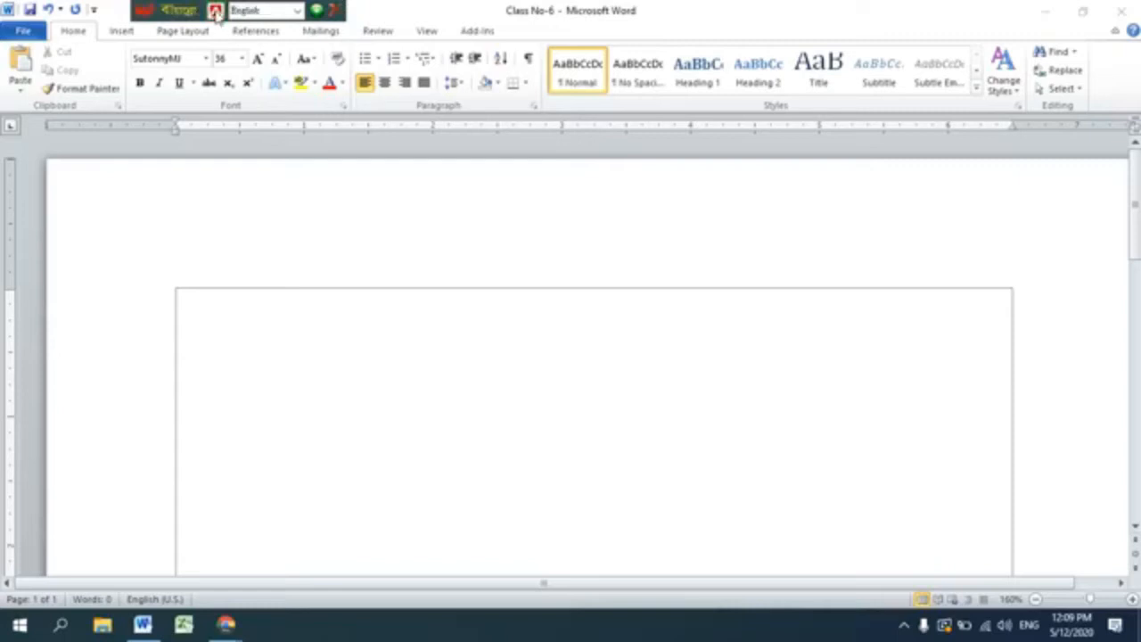
left_click(215, 10)
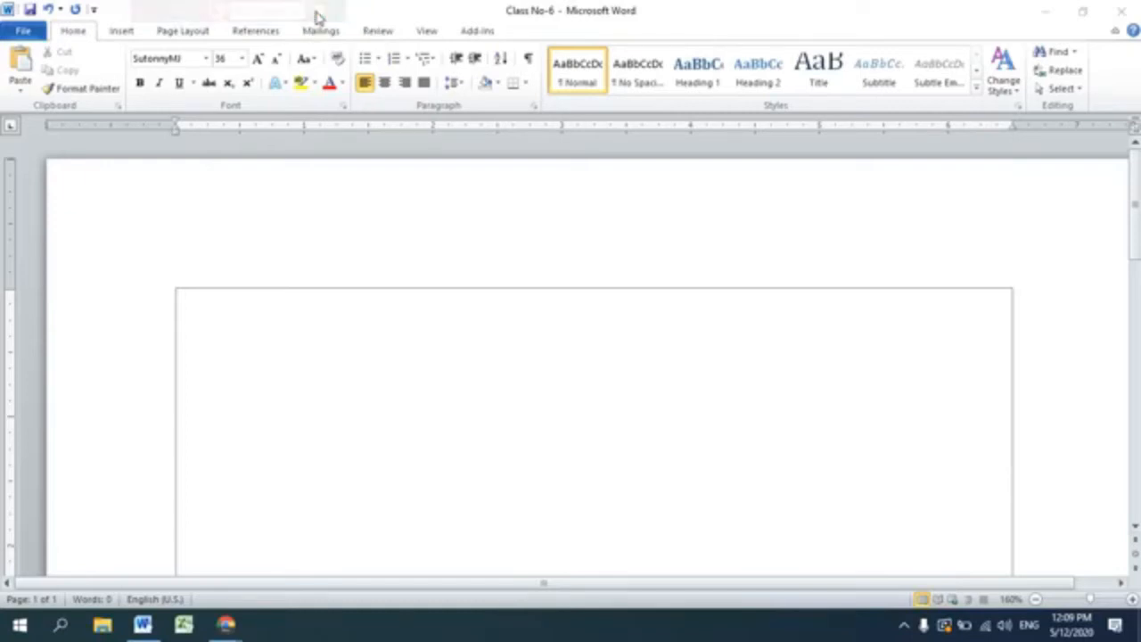
left_click(316, 14)
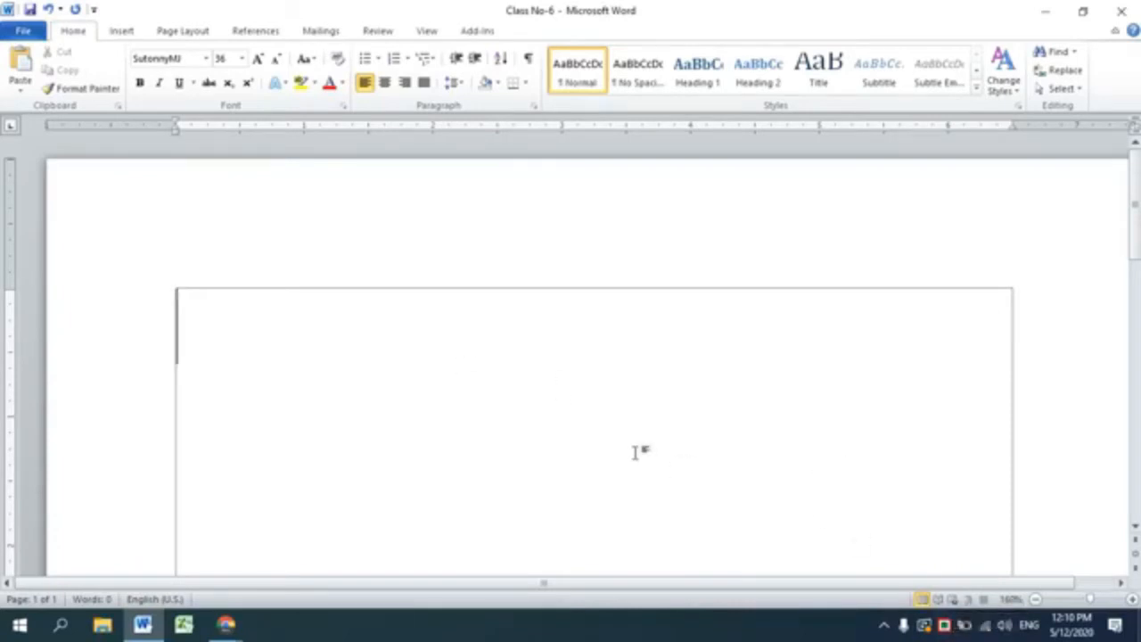
Enter the Bangla vowels অ আ ই উ ঊ ঋ on the first line, separated by spaces.
type("ই")
key("BackSpace")
type("অ")
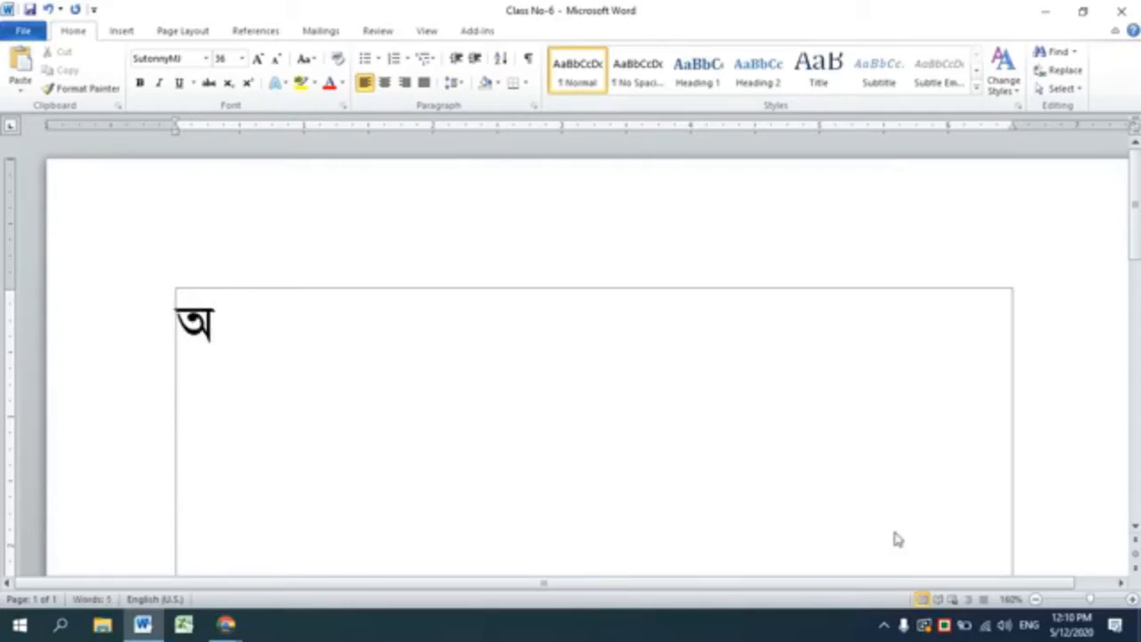
type(" আ")
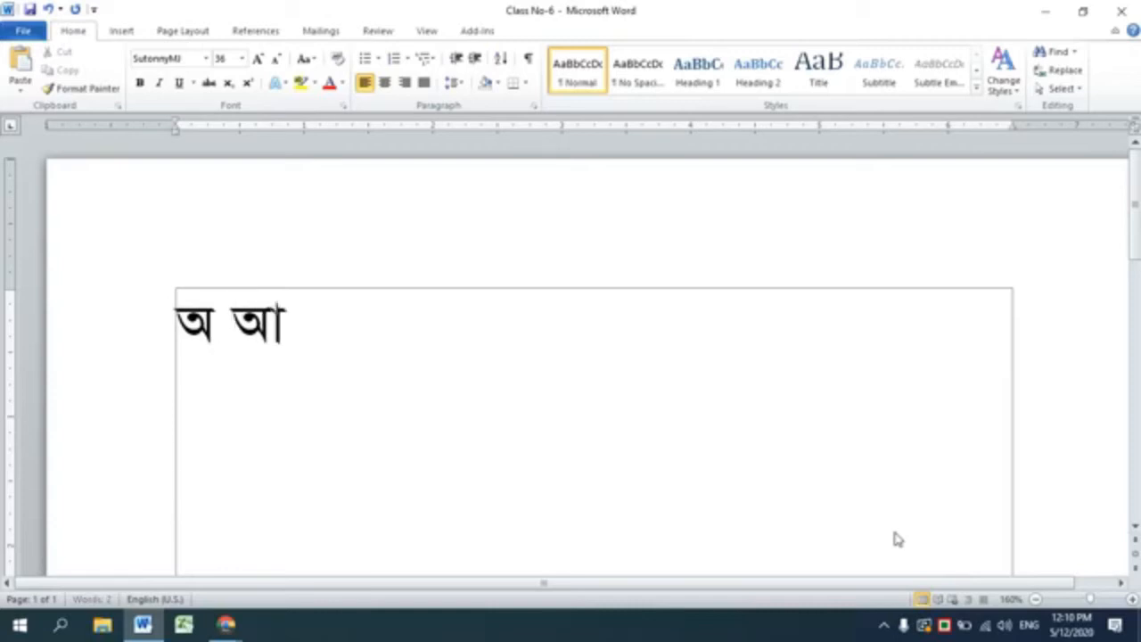
type(" ই")
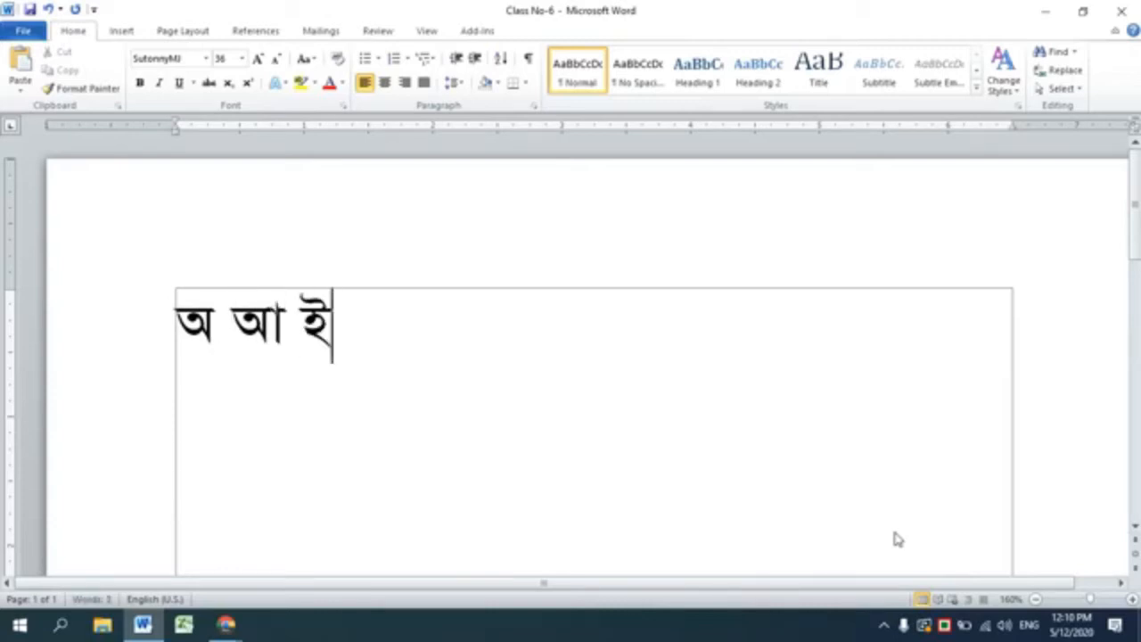
type(" উ")
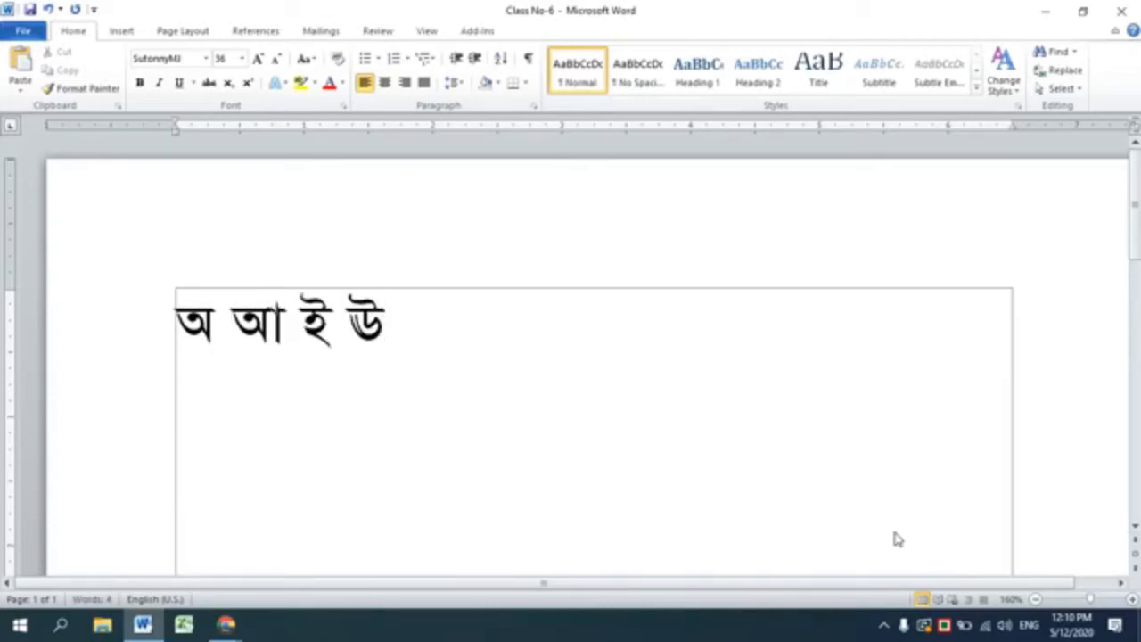
key("BackSpace")
type("উ")
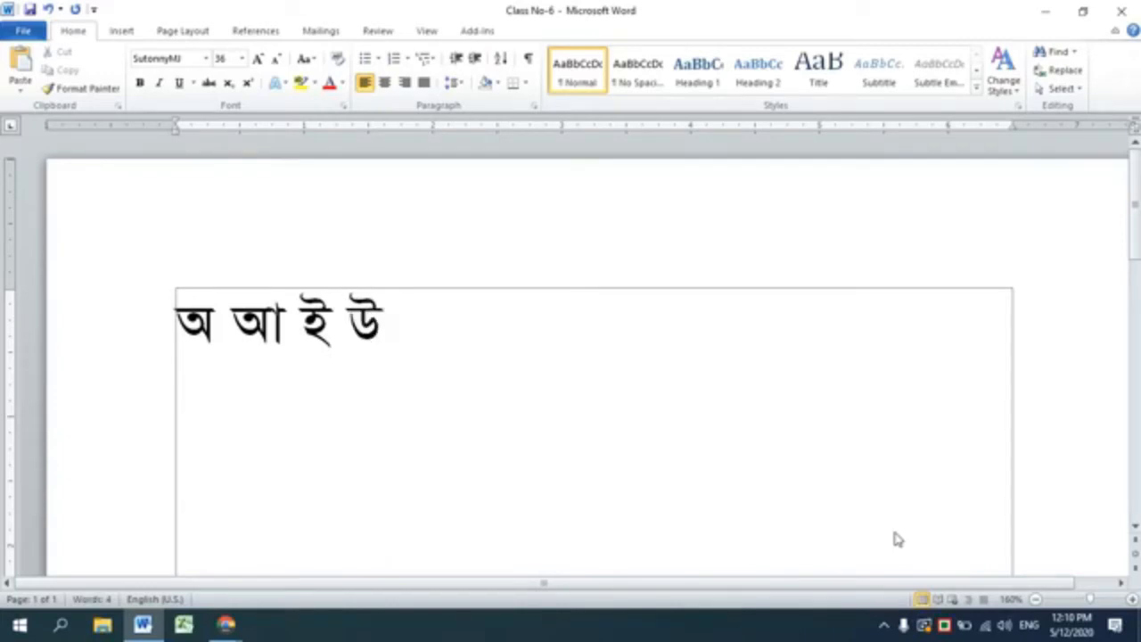
type(" ্ঊ")
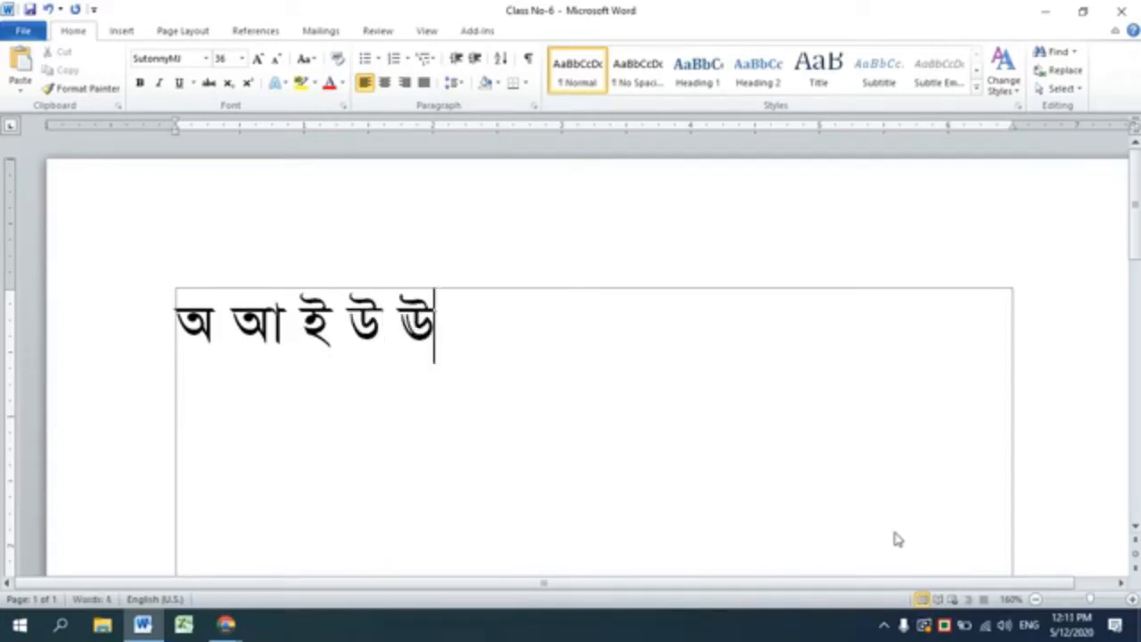
type(" ঋ ")
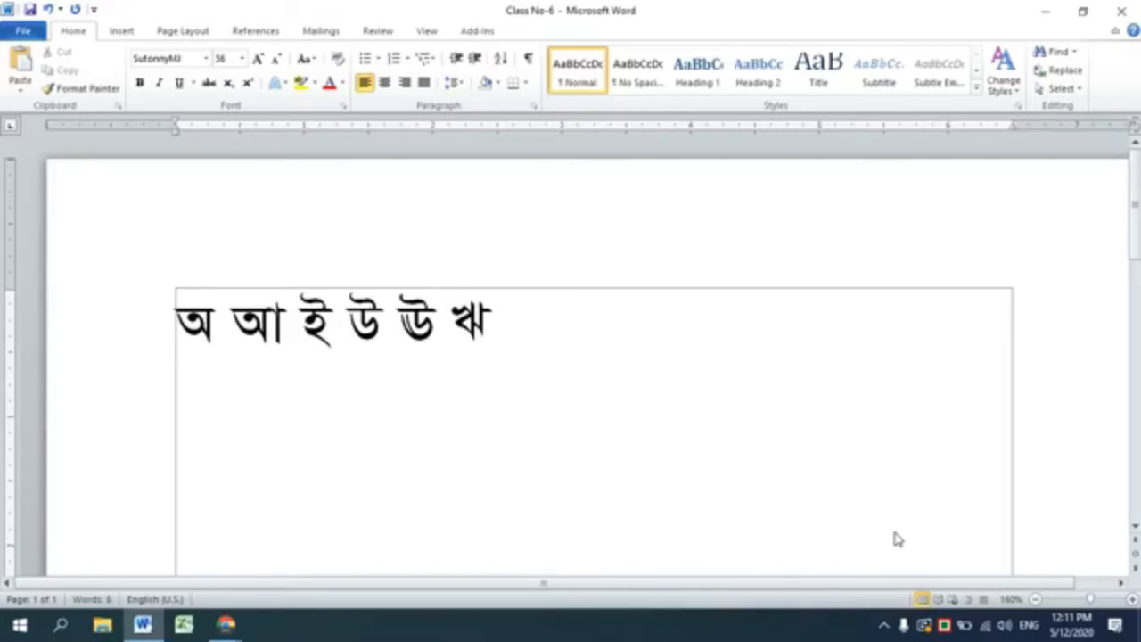
Continue the vowel line with এ, ঐ and ও, separated by spaces.
type("এ")
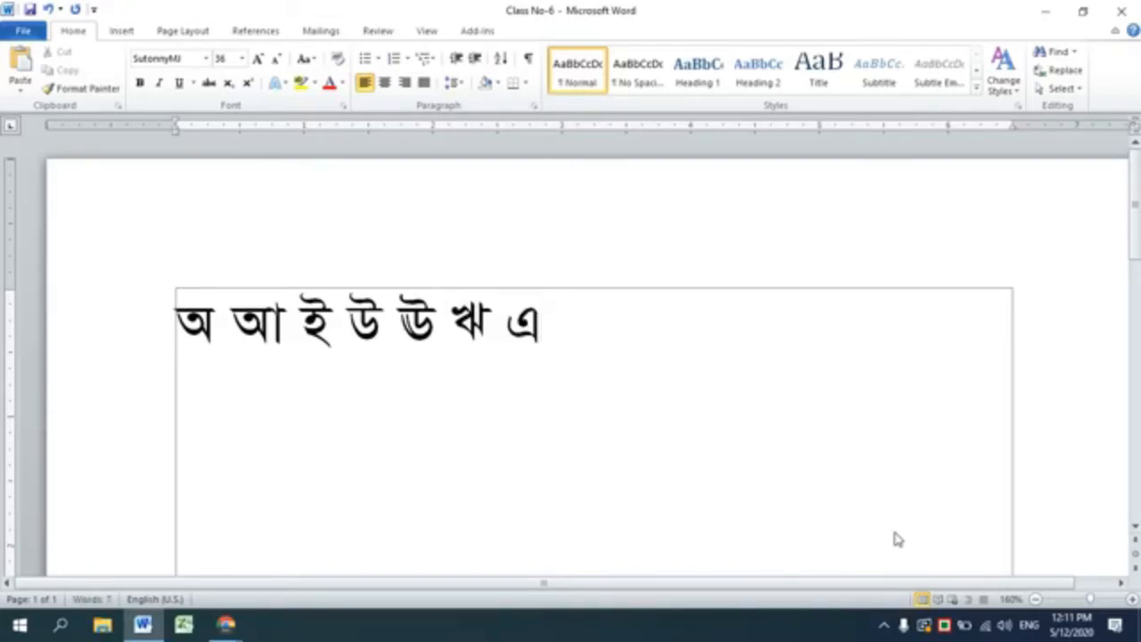
type(" ৗ")
key("BackSpace")
type("ঐ")
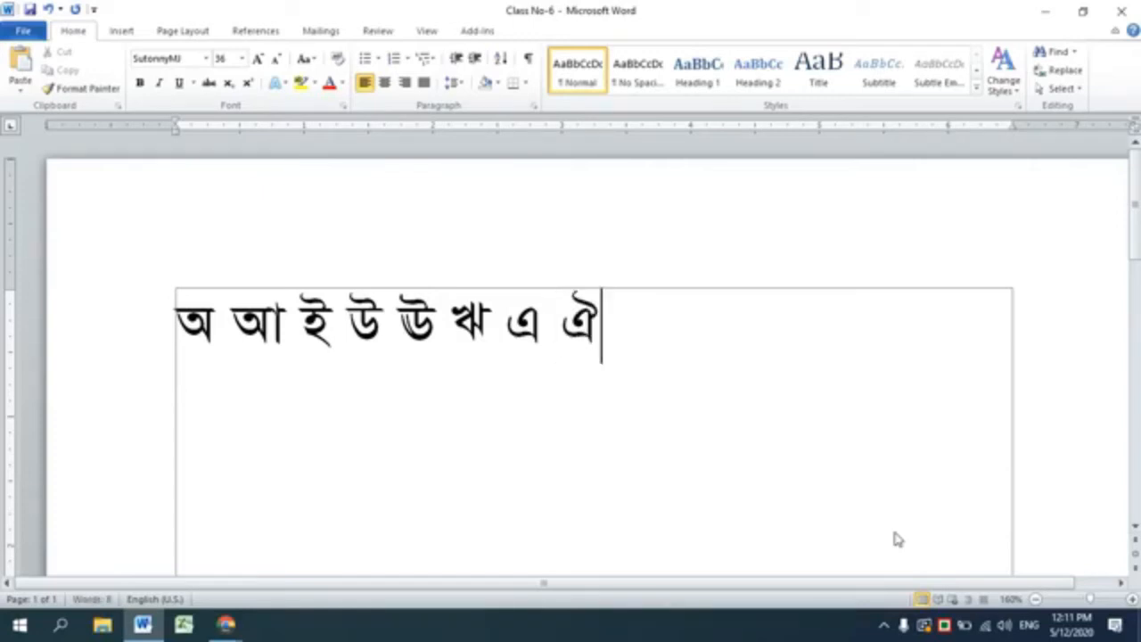
type(" ও")
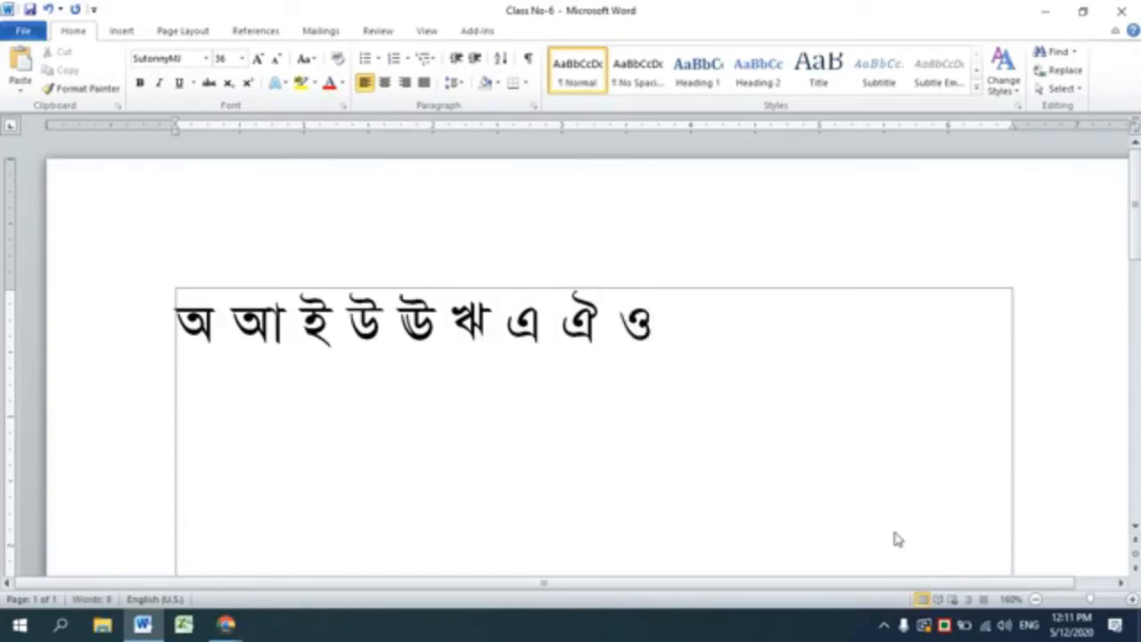
Try to enter the vowel ঔ after ও, erasing each wrong character.
type("ৗ")
key("BackSpace")
type("ও")
key("BackSpace")
type("ৗ")
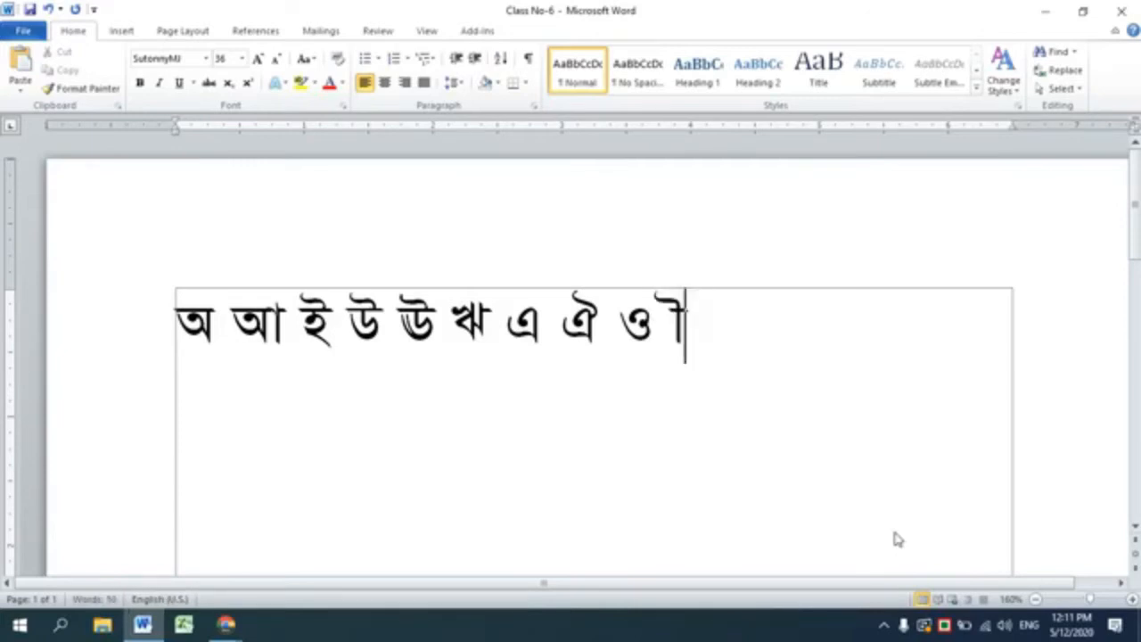
key("BackSpace")
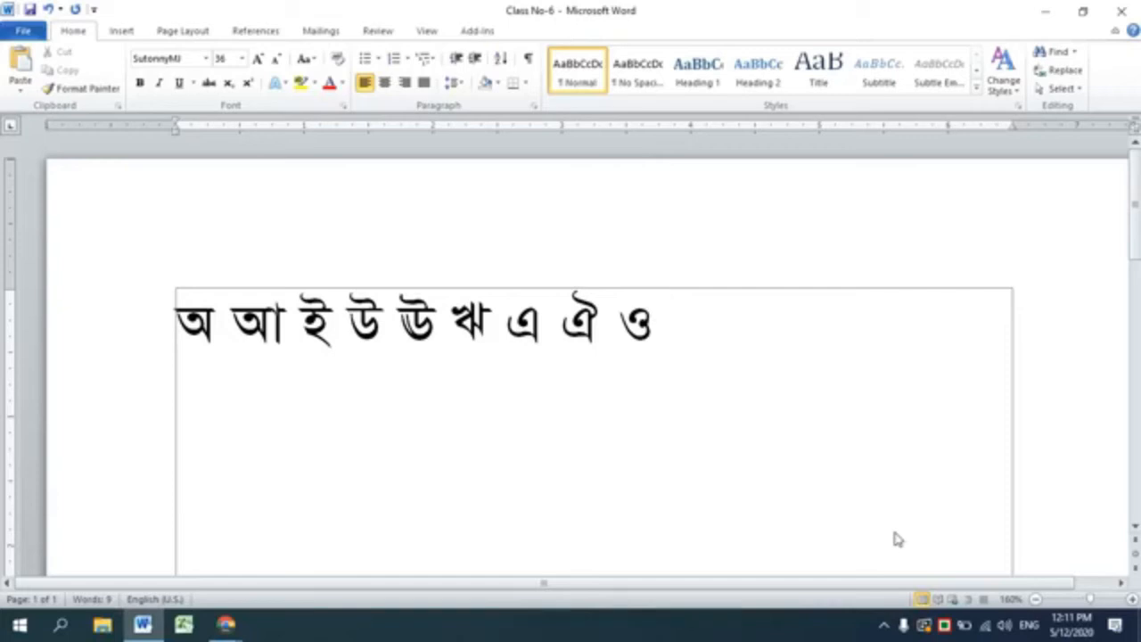
type("ৗ")
key("BackSpace")
type("ৗ")
key("BackSpace")
type("ও")
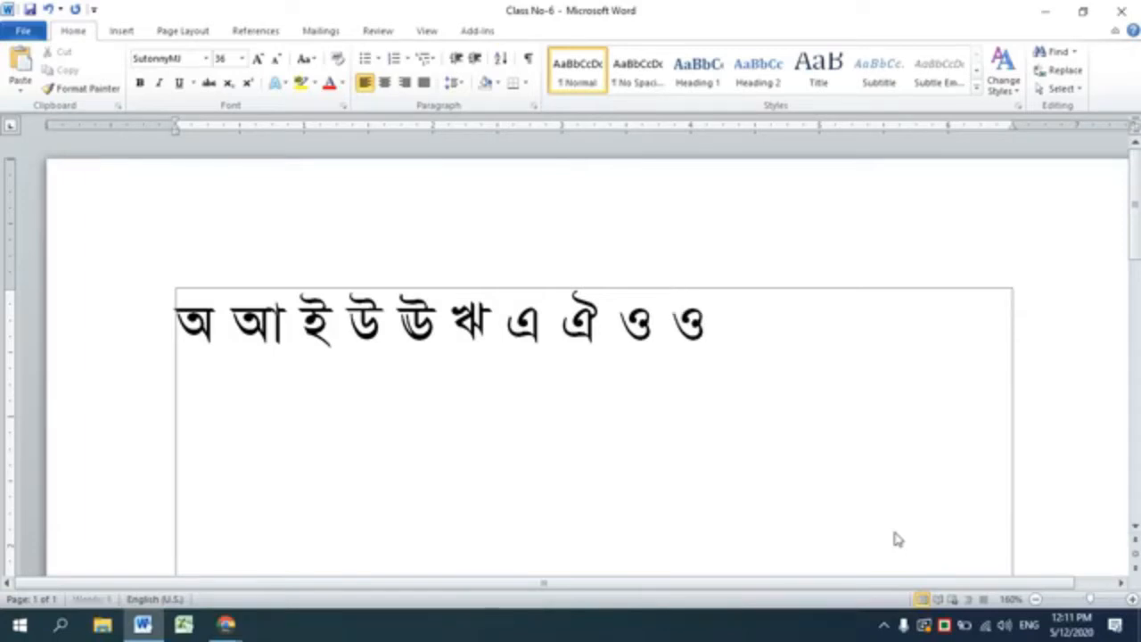
key("BackSpace")
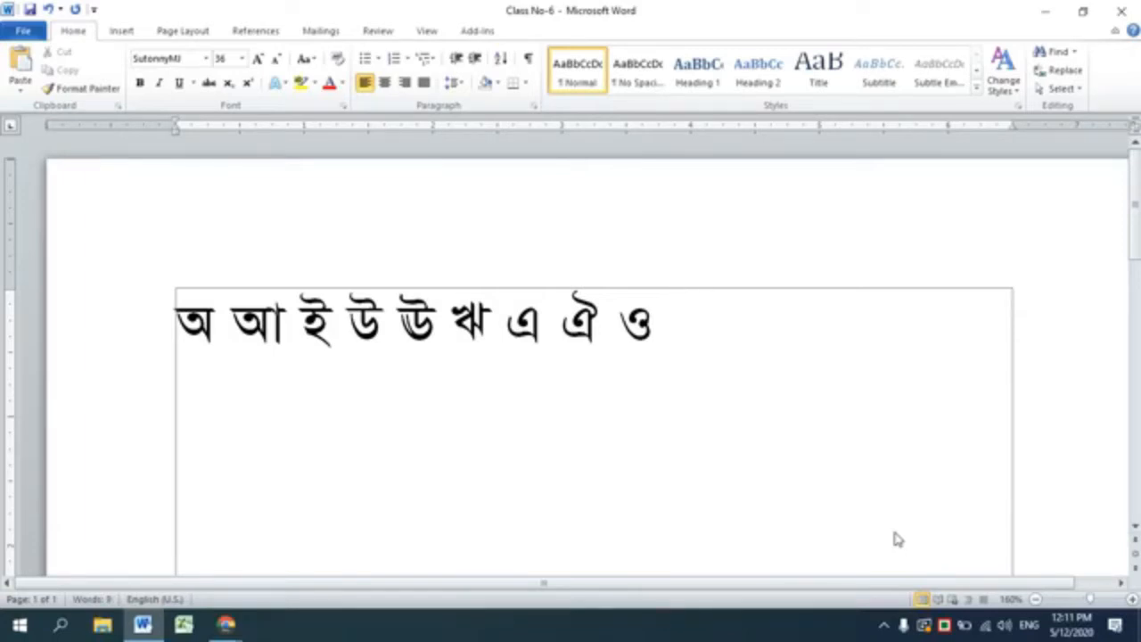
type("ৗ")
key("BackSpace")
Minimize the Word document and open the teacher's Document folder on the Office Files (F:) drive.
left_click(1044, 10)
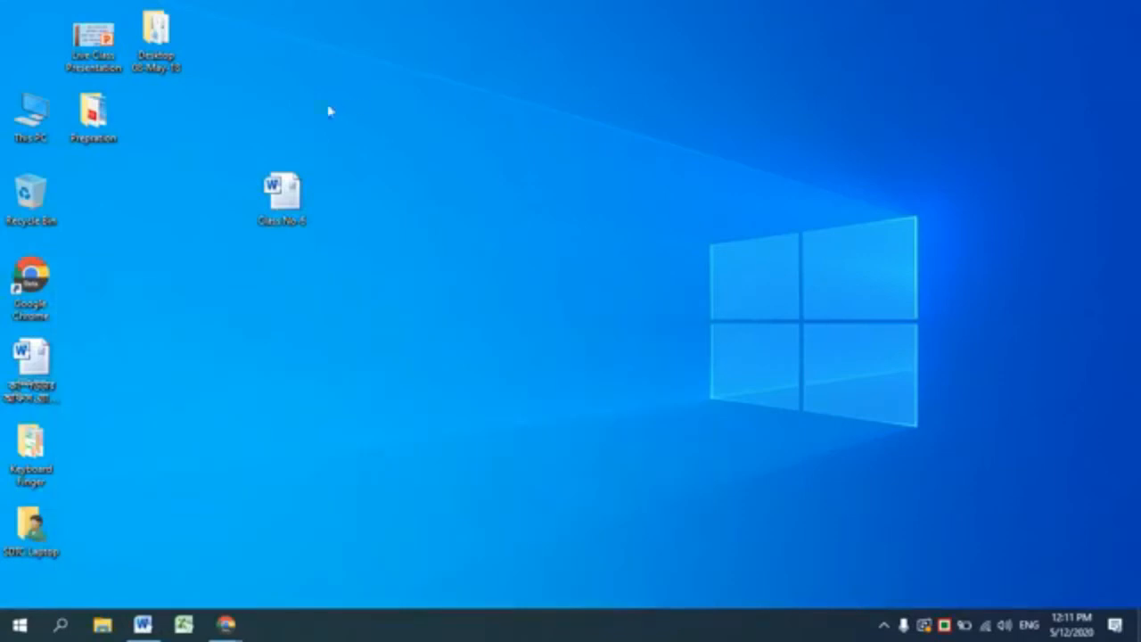
double_click(45, 114)
left_click(649, 229)
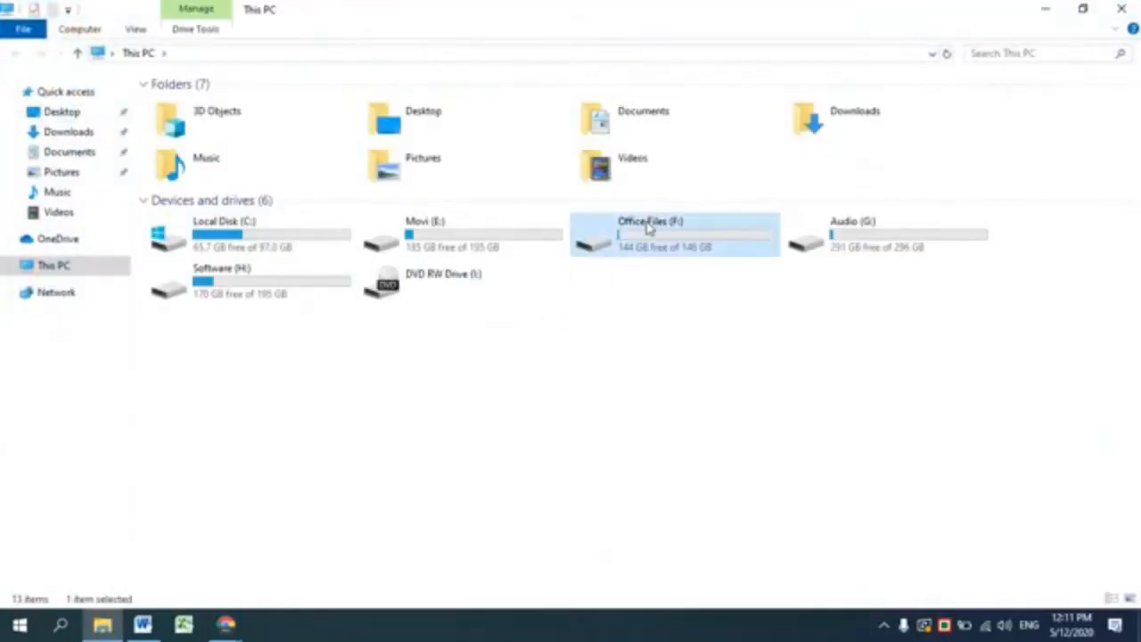
double_click(649, 228)
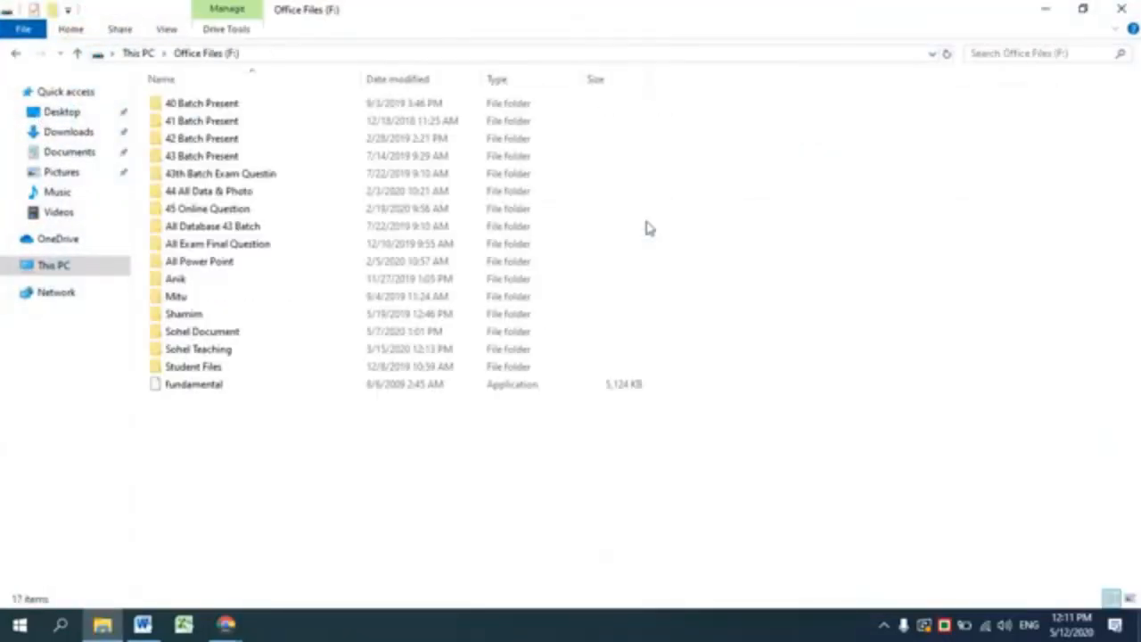
double_click(202, 333)
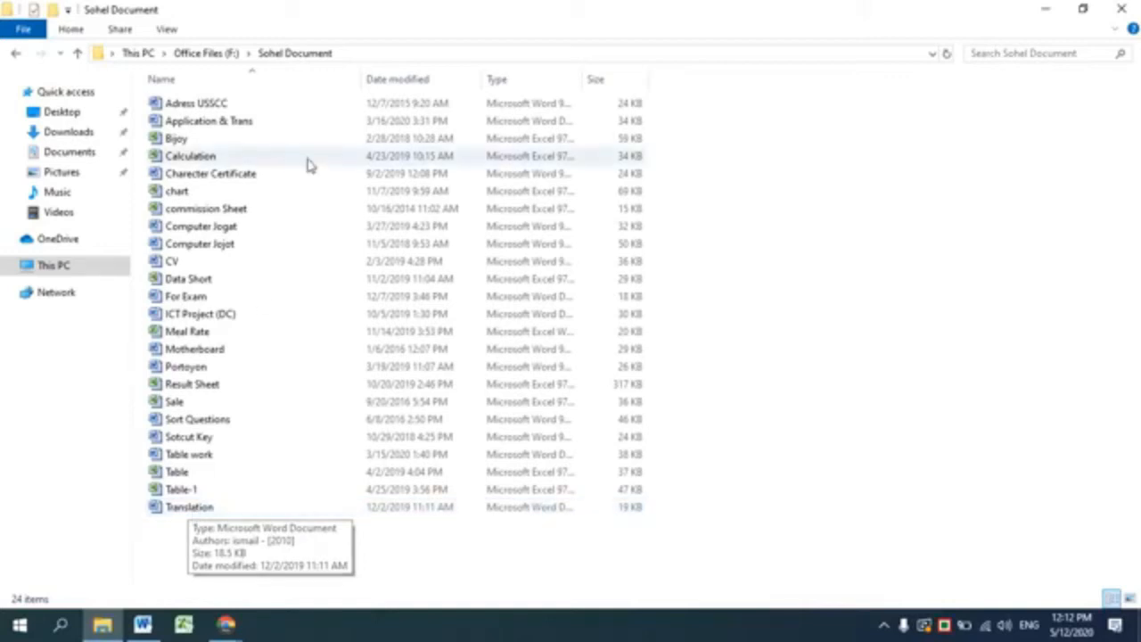
Open the Application & Trans document full size, look through its Bangla pages, and close it.
double_click(239, 125)
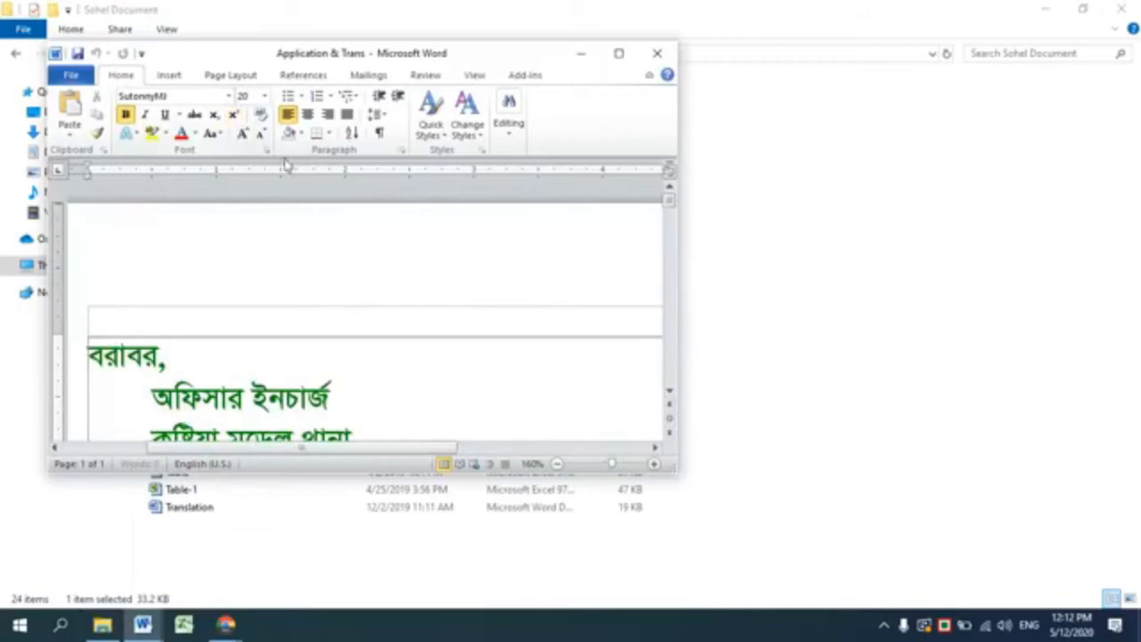
left_click(617, 53)
scroll(530, 308, "down", 15)
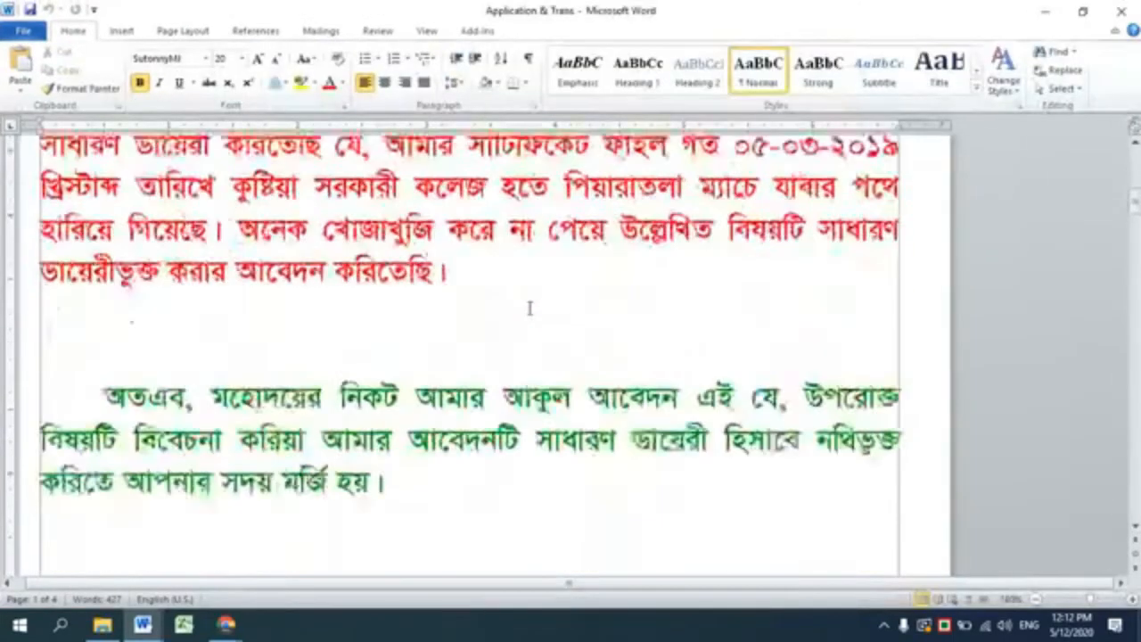
scroll(530, 308, "down", 20)
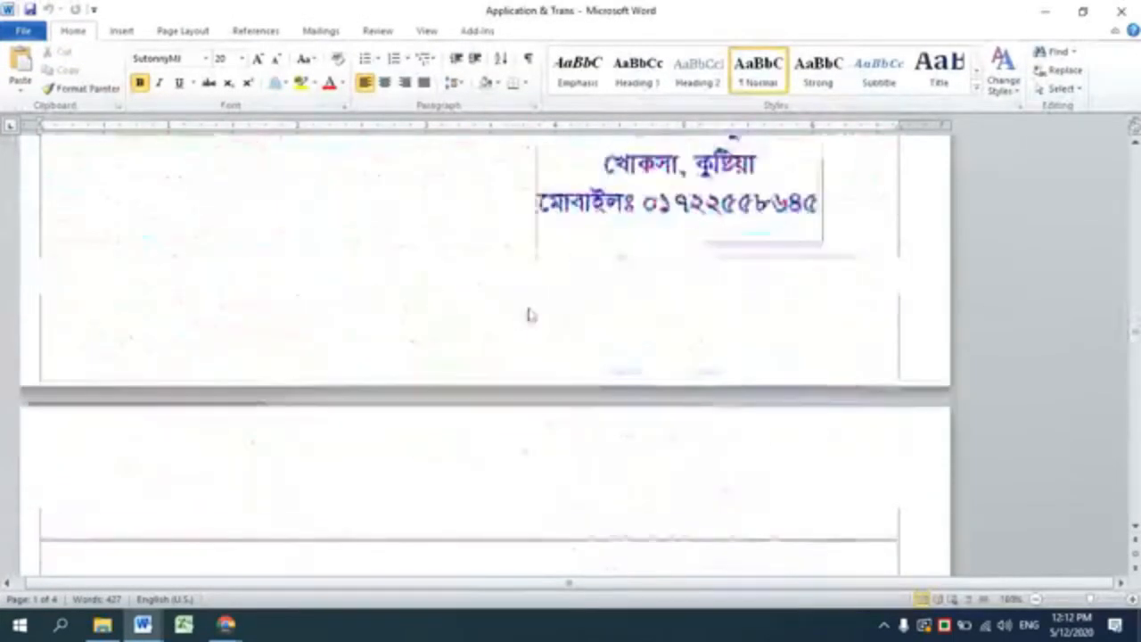
scroll(530, 308, "down", 12)
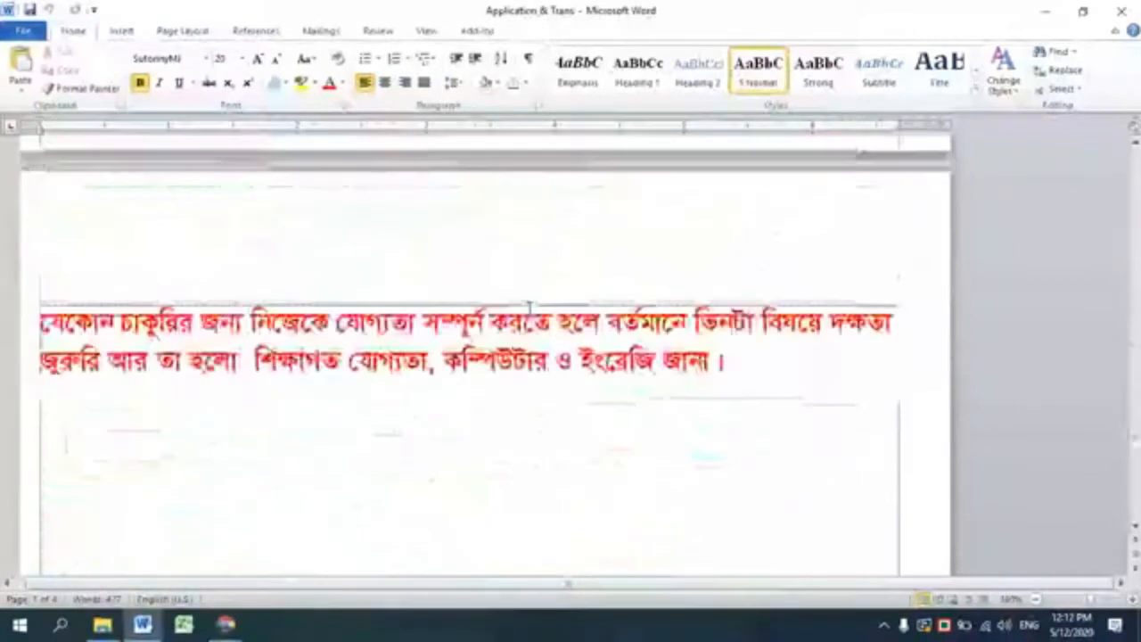
left_click(1122, 11)
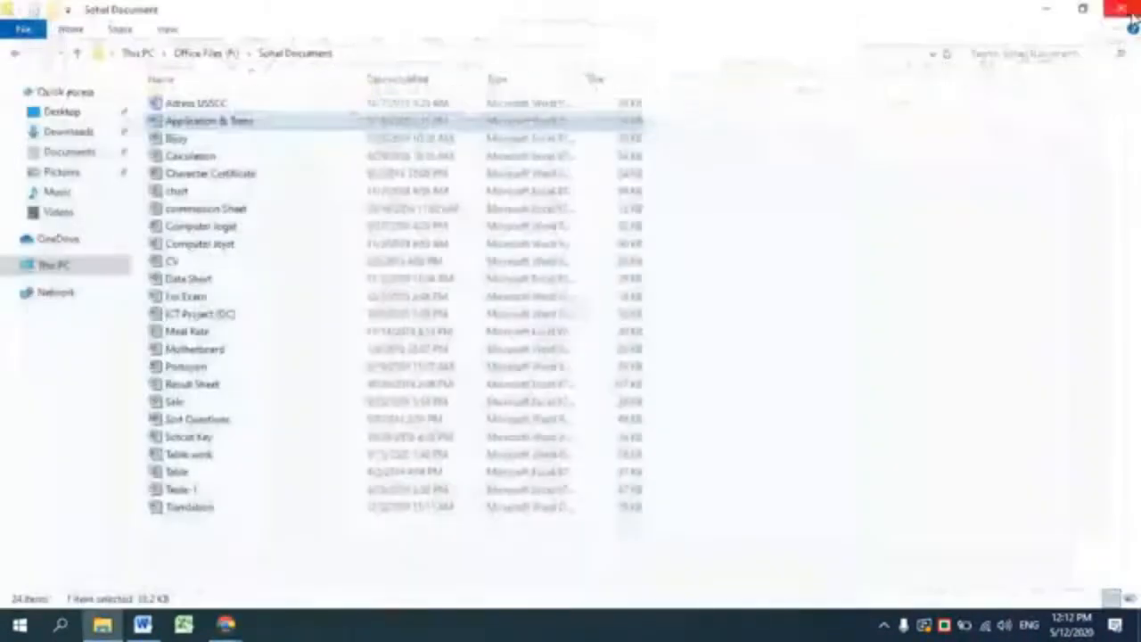
Turn off Bangla keyboard input and search the current folder for bangla.
left_click(944, 624)
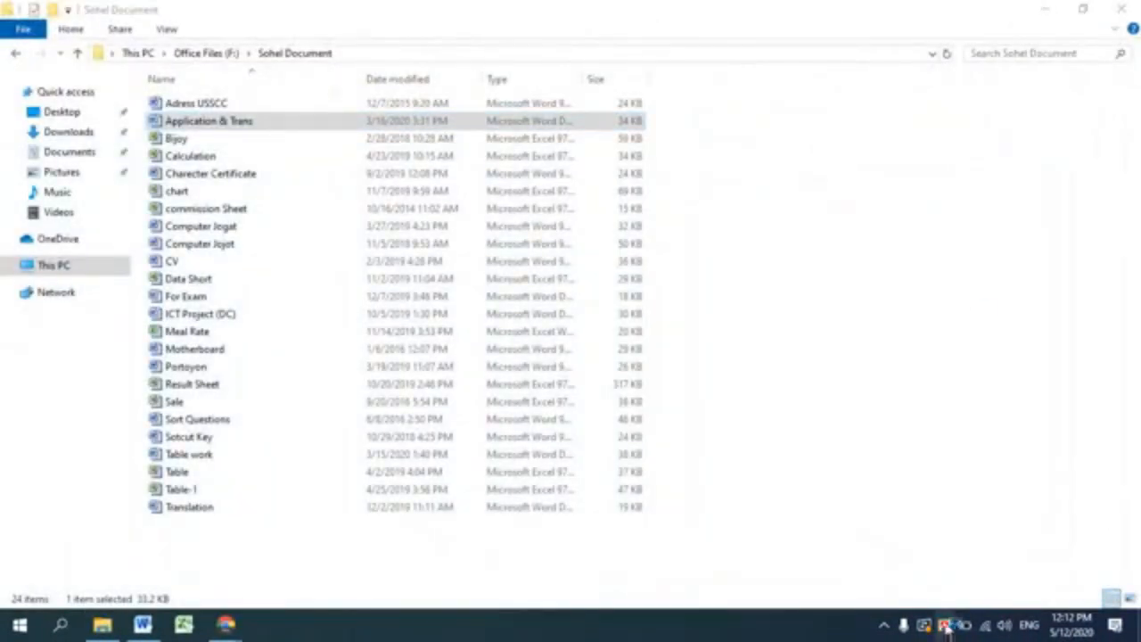
left_click(993, 53)
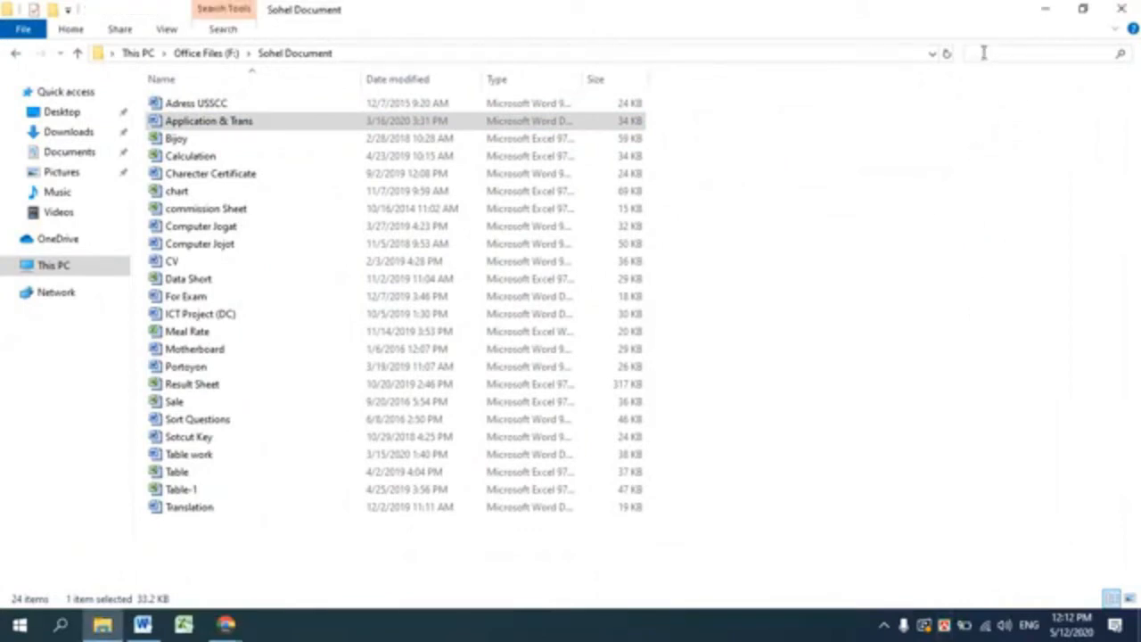
type("b")
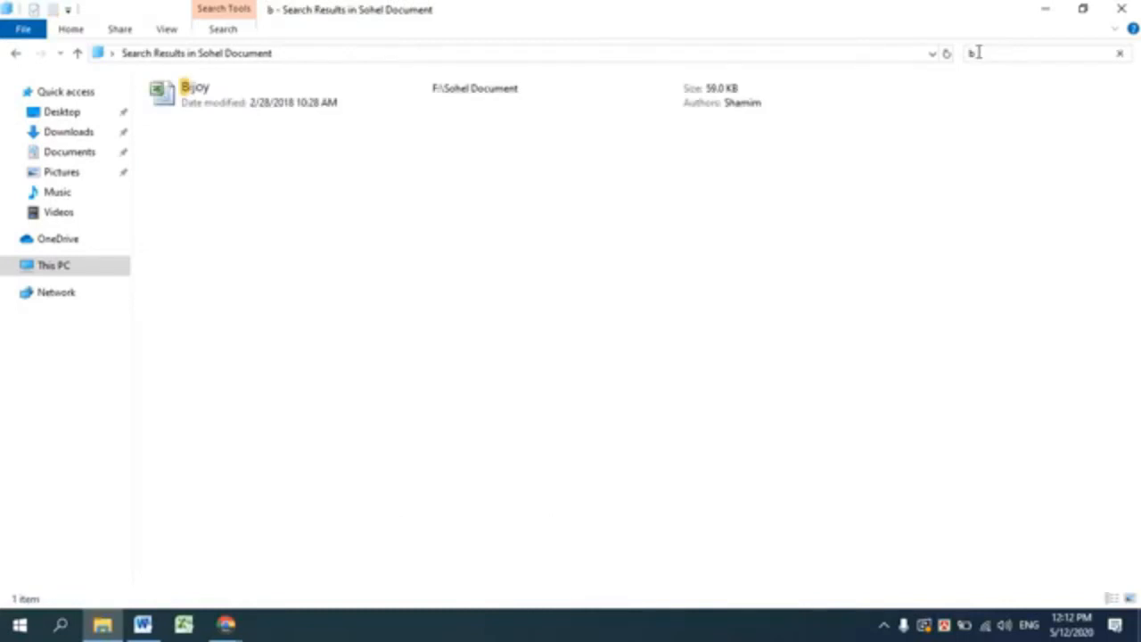
type("a")
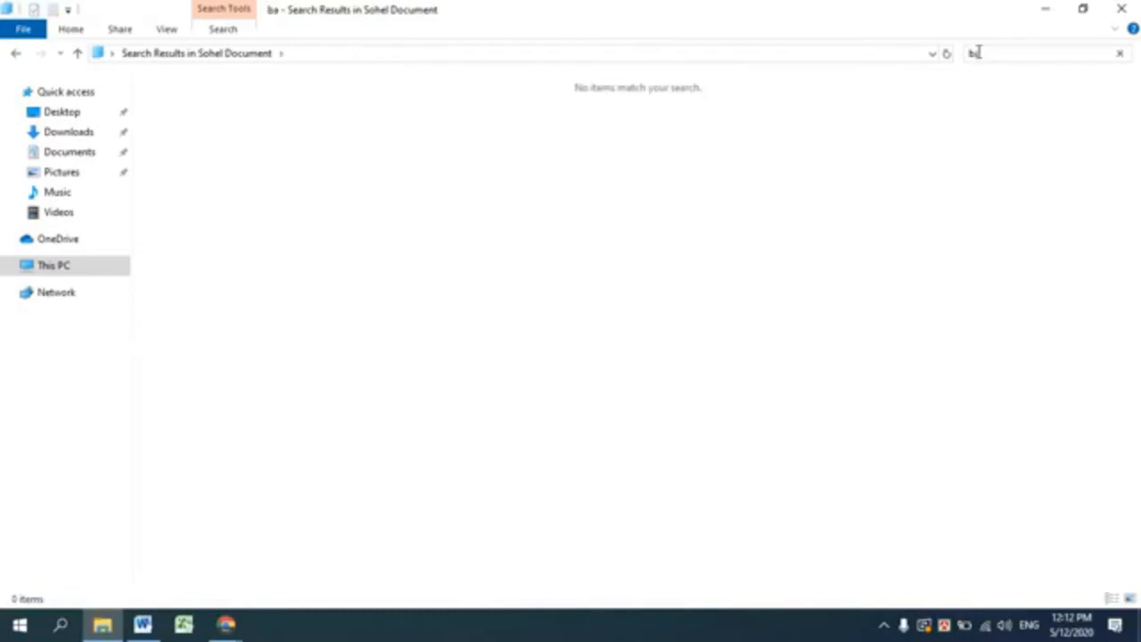
type("ng")
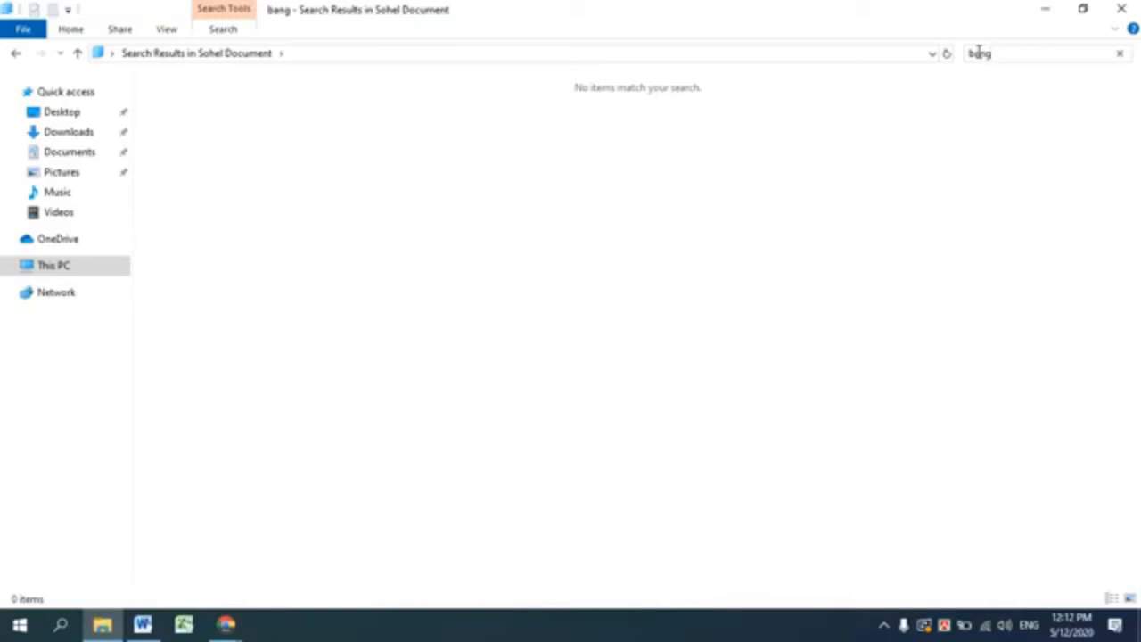
type("la")
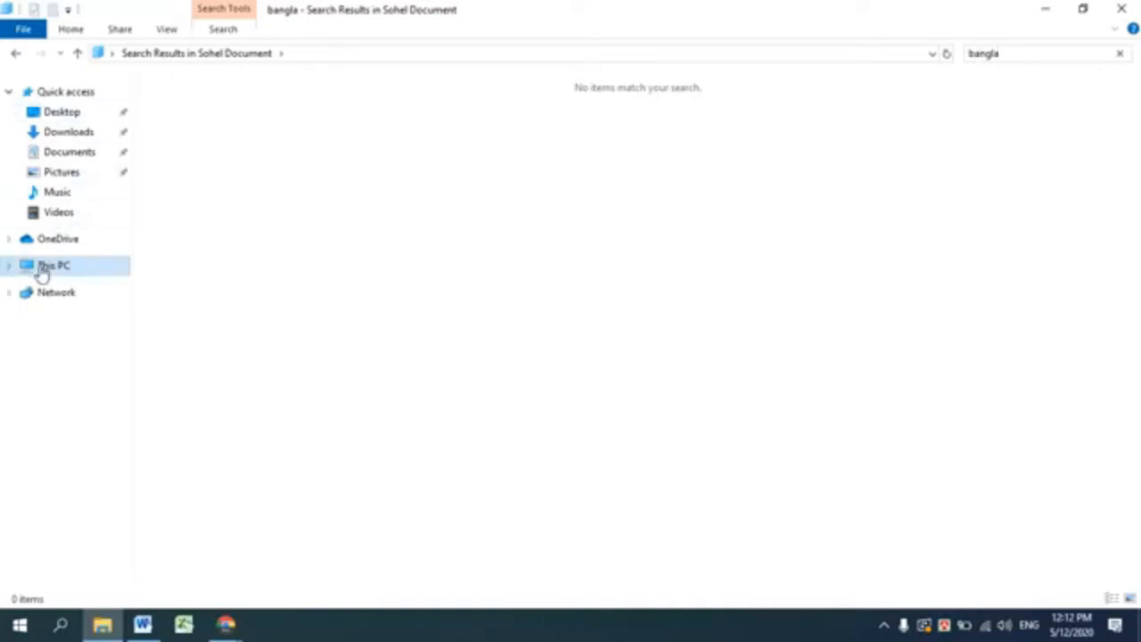
Search the whole Office Files (F:) drive for bangla.
left_click(7, 265)
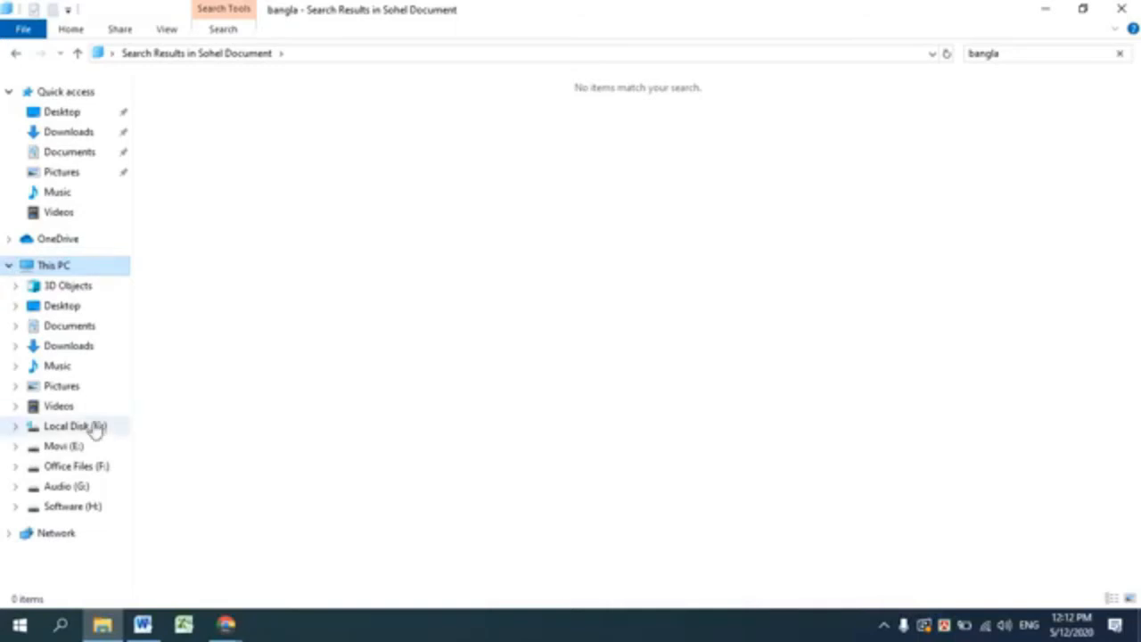
left_click(73, 469)
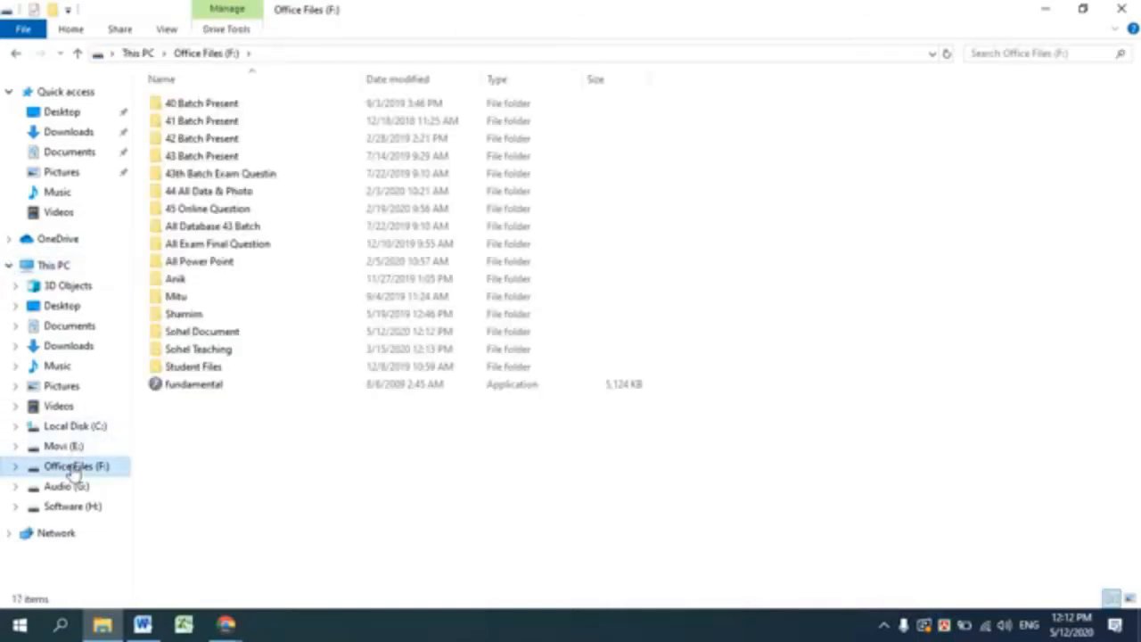
left_click(1041, 53)
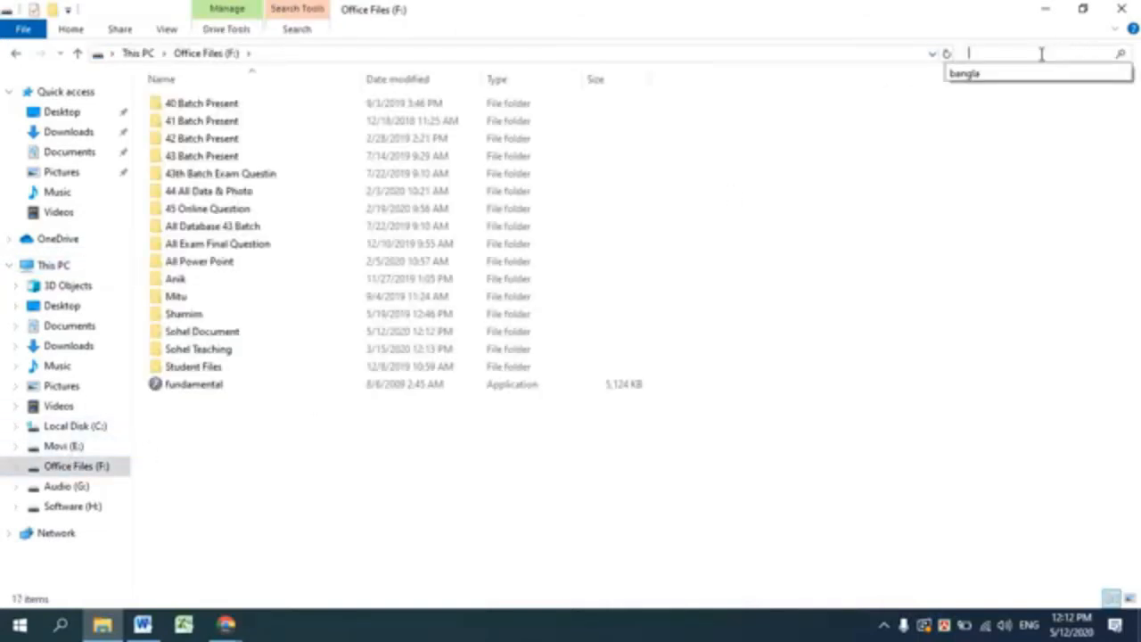
type("ba")
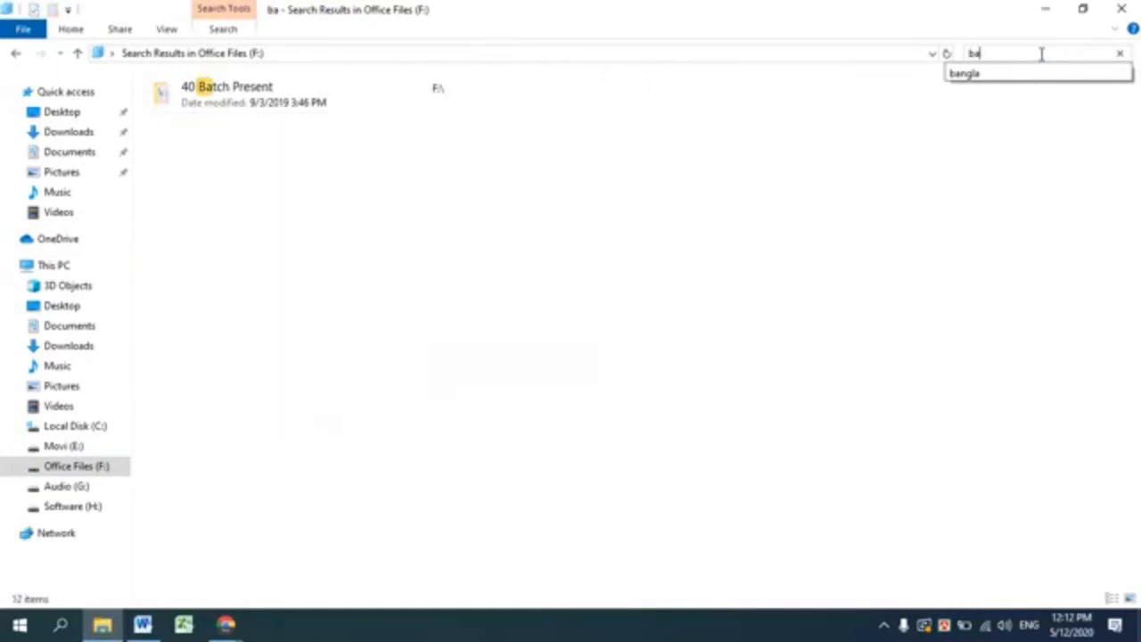
type("ngla")
key("Return")
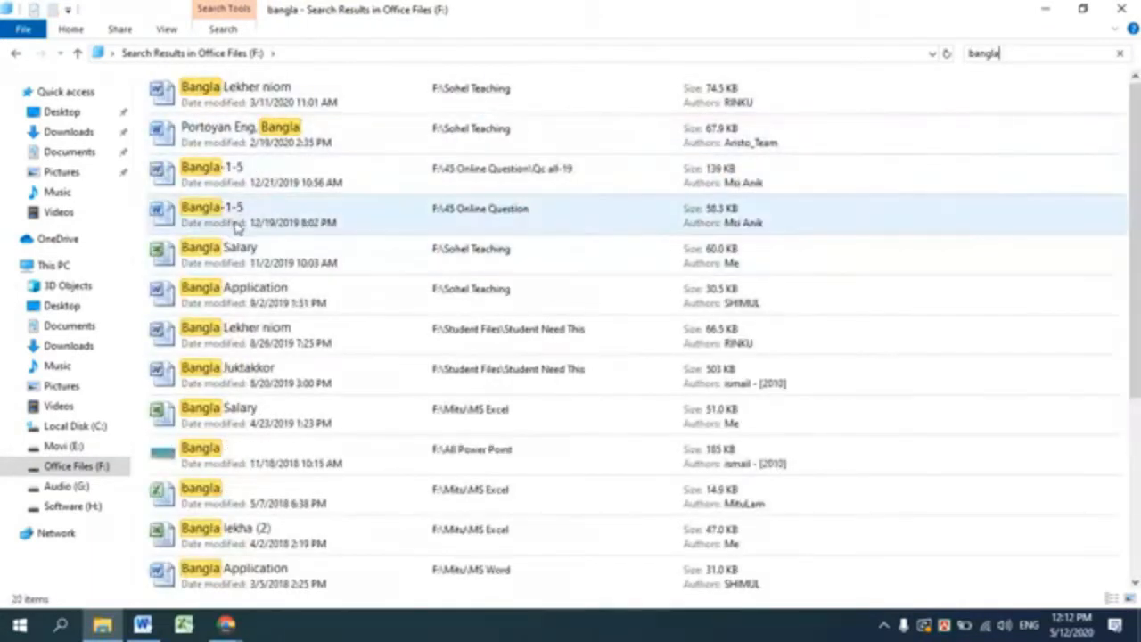
Open the Bangla Lekher niom document modified on 3/11/2020 full size and examine its pages on Bangla letters, conjuncts and key combinations.
left_click(229, 93)
double_click(225, 96)
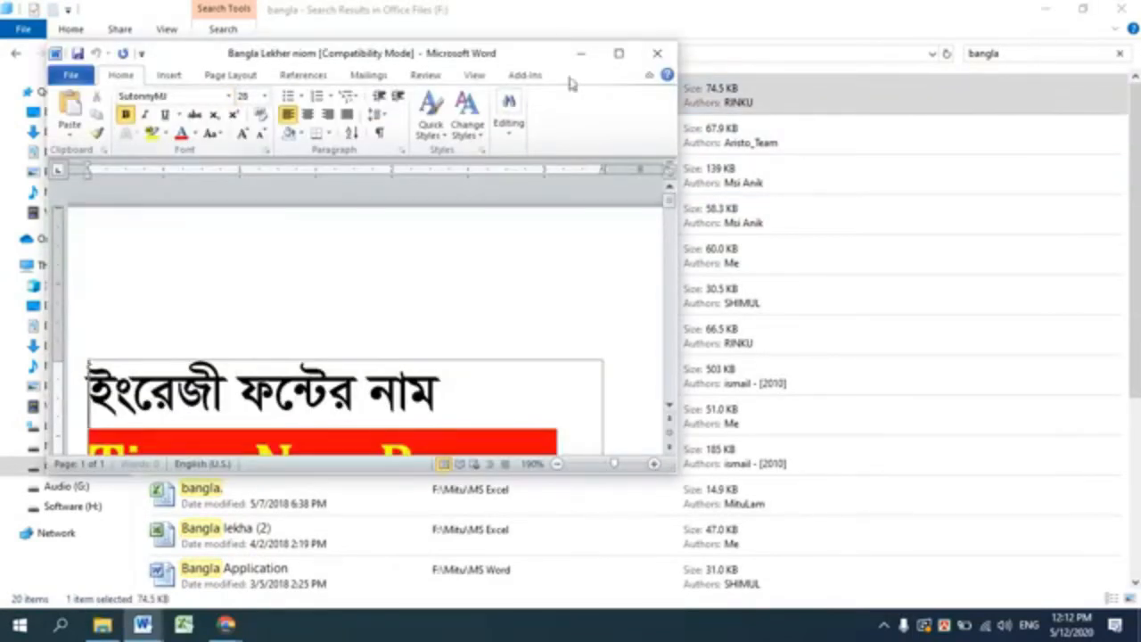
left_click(616, 51)
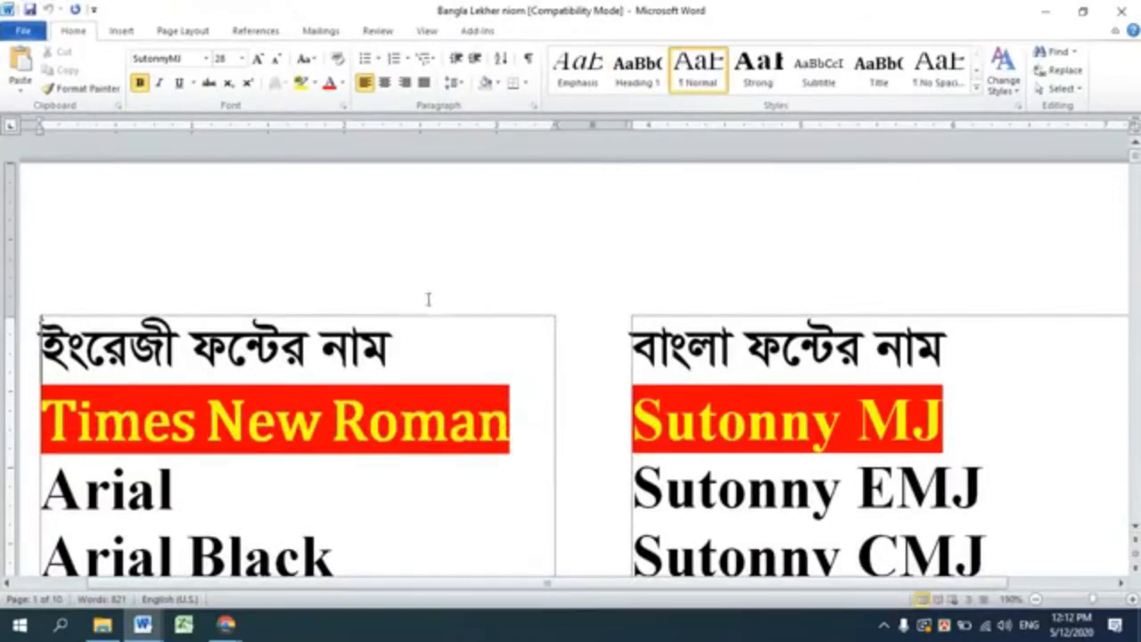
scroll(459, 382, "down", 3)
scroll(460, 378, "down", 5)
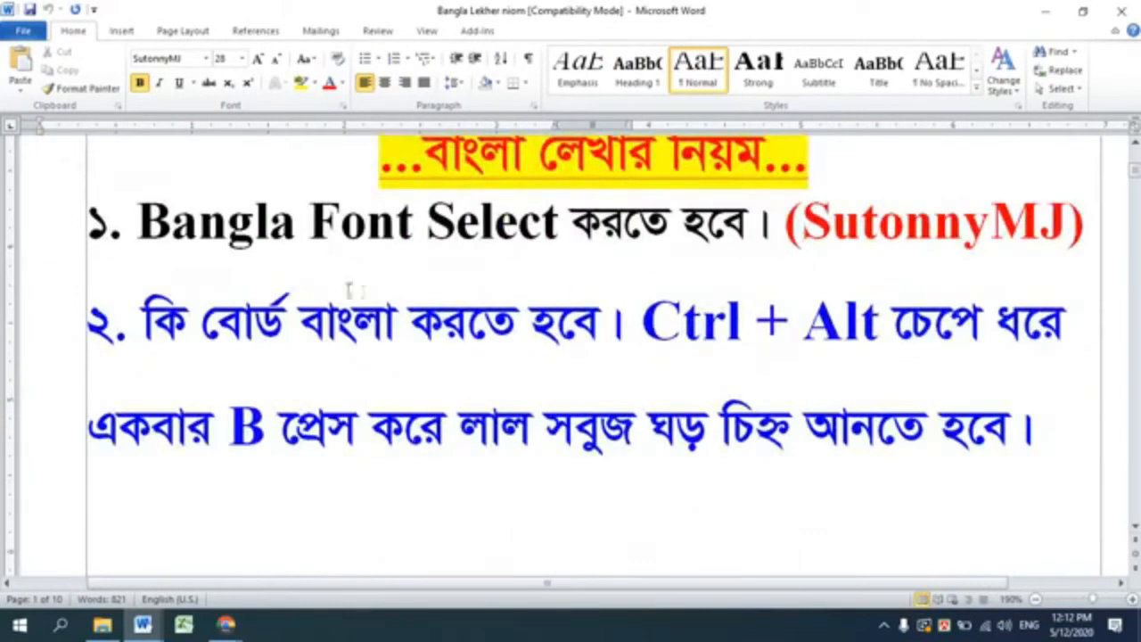
scroll(710, 362, "down", 8)
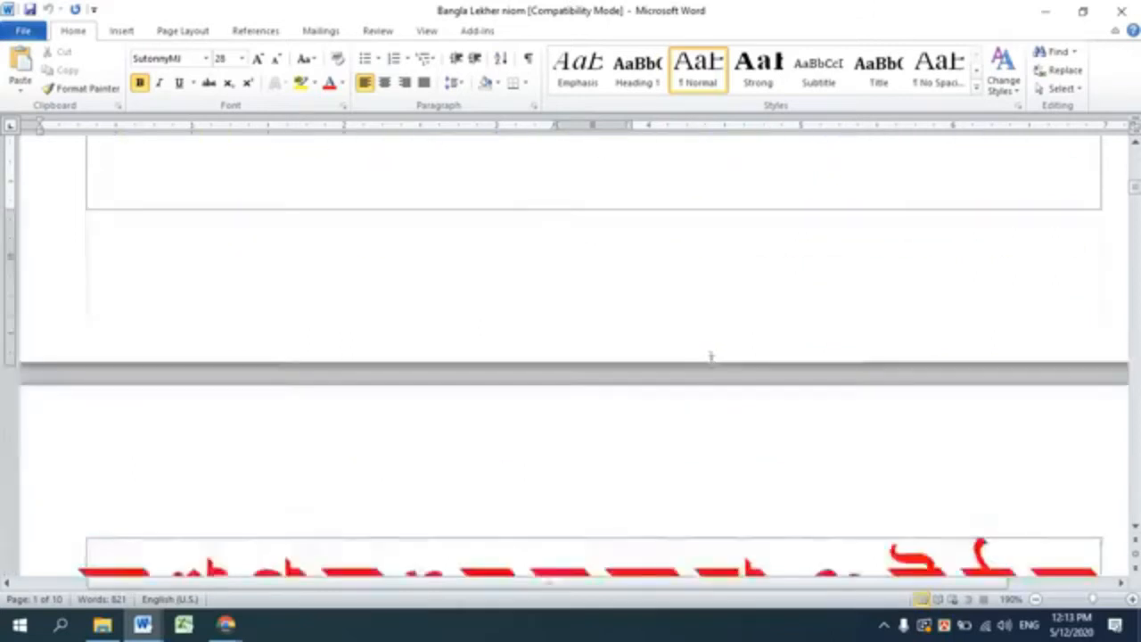
scroll(710, 359, "down", 10)
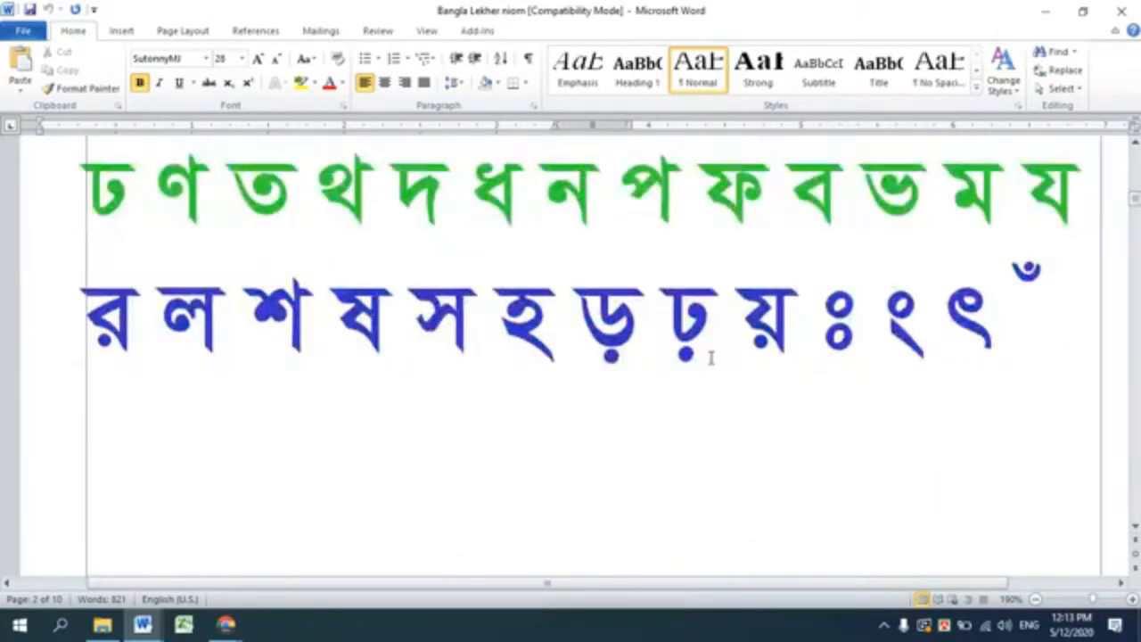
scroll(711, 357, "down", 10)
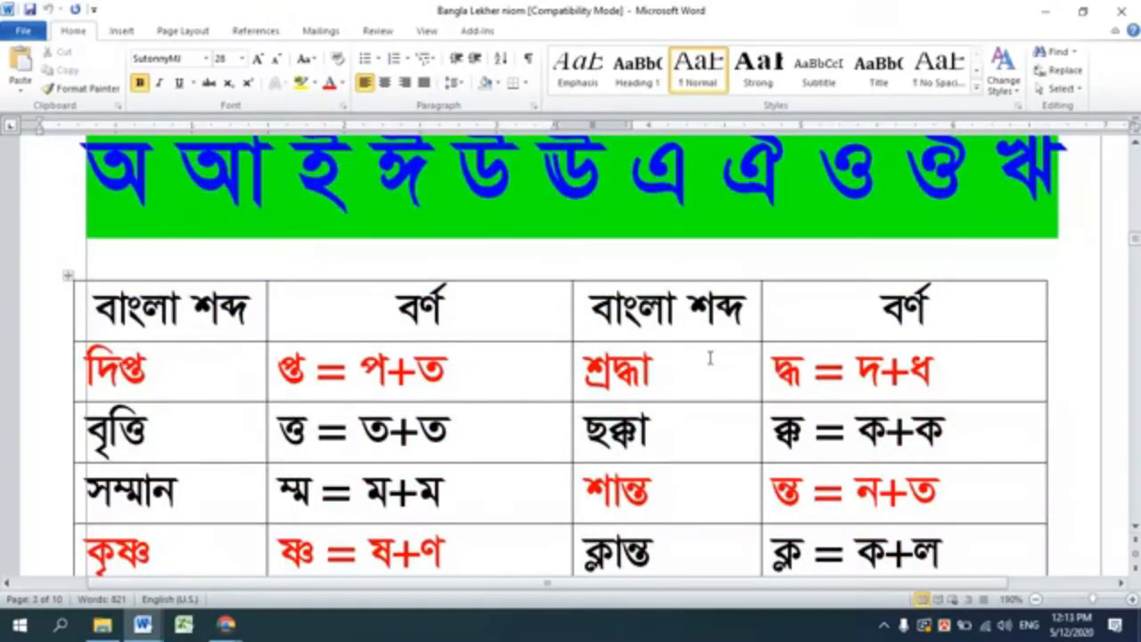
scroll(710, 358, "down", 12)
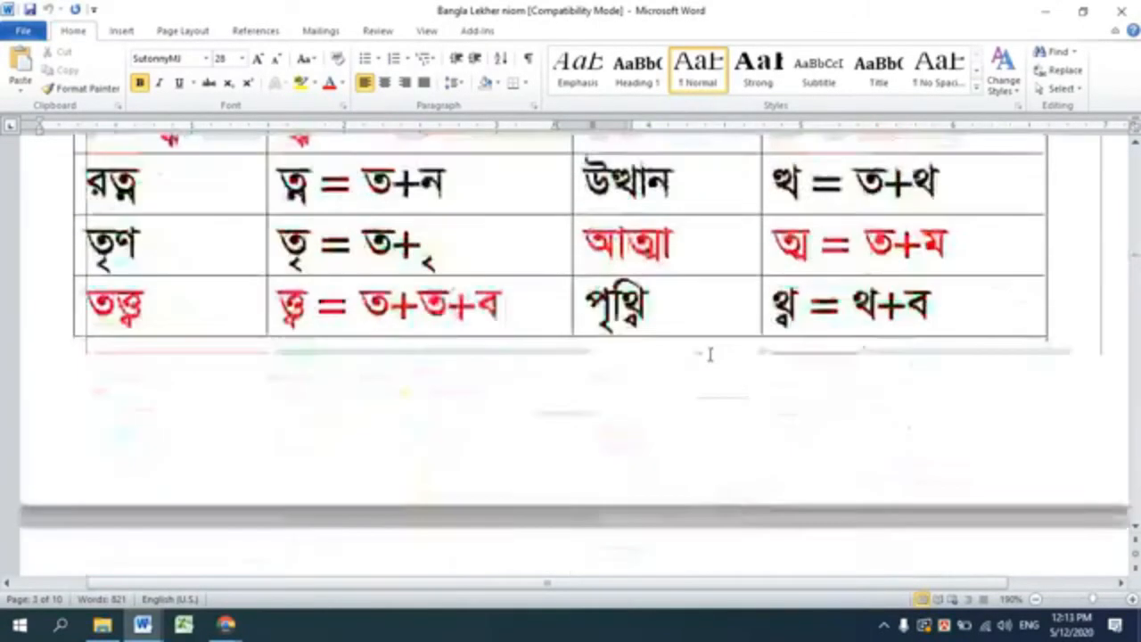
scroll(707, 346, "down", 20)
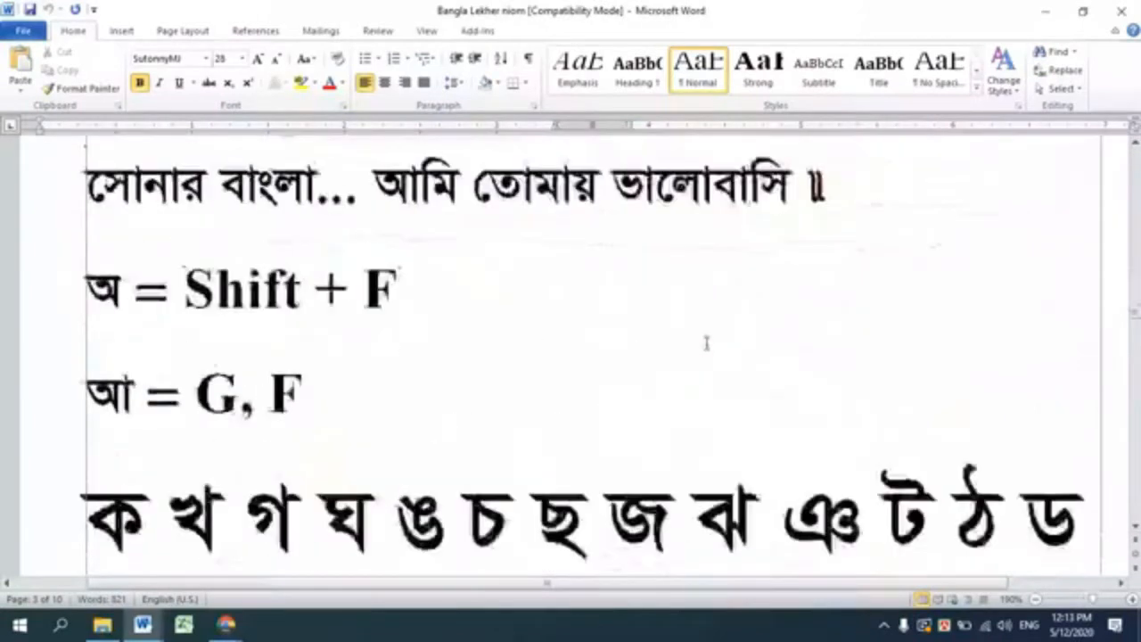
Find the page with the yellow-highlighted vowel row and start a new line directly below that row.
scroll(707, 344, "up", 1)
scroll(708, 344, "up", 4)
scroll(707, 343, "down", 15)
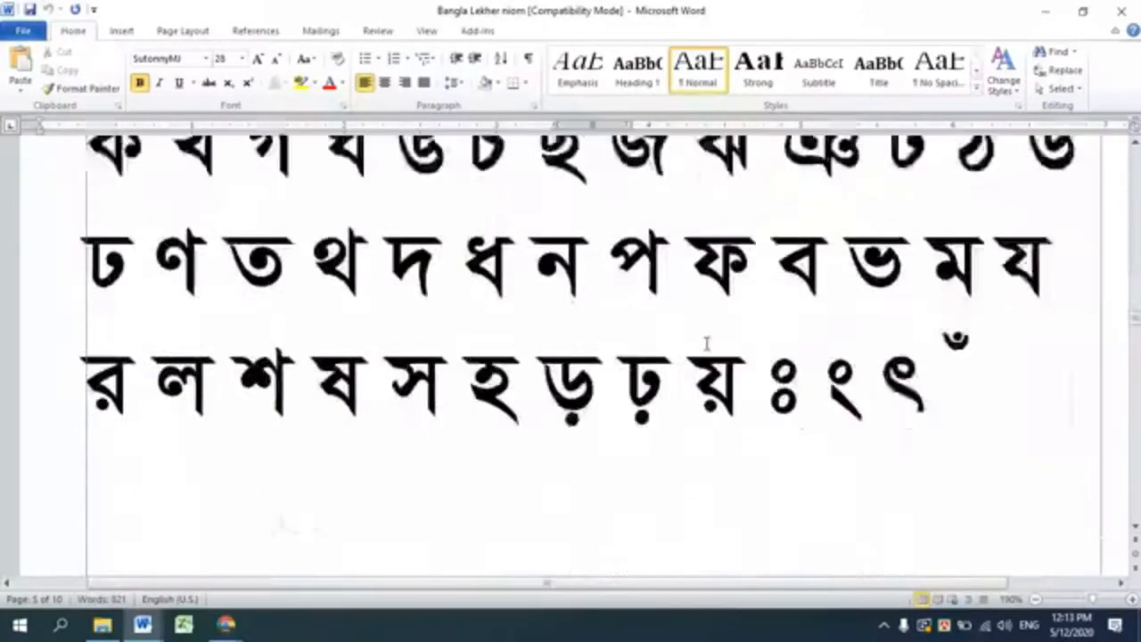
scroll(708, 344, "down", 10)
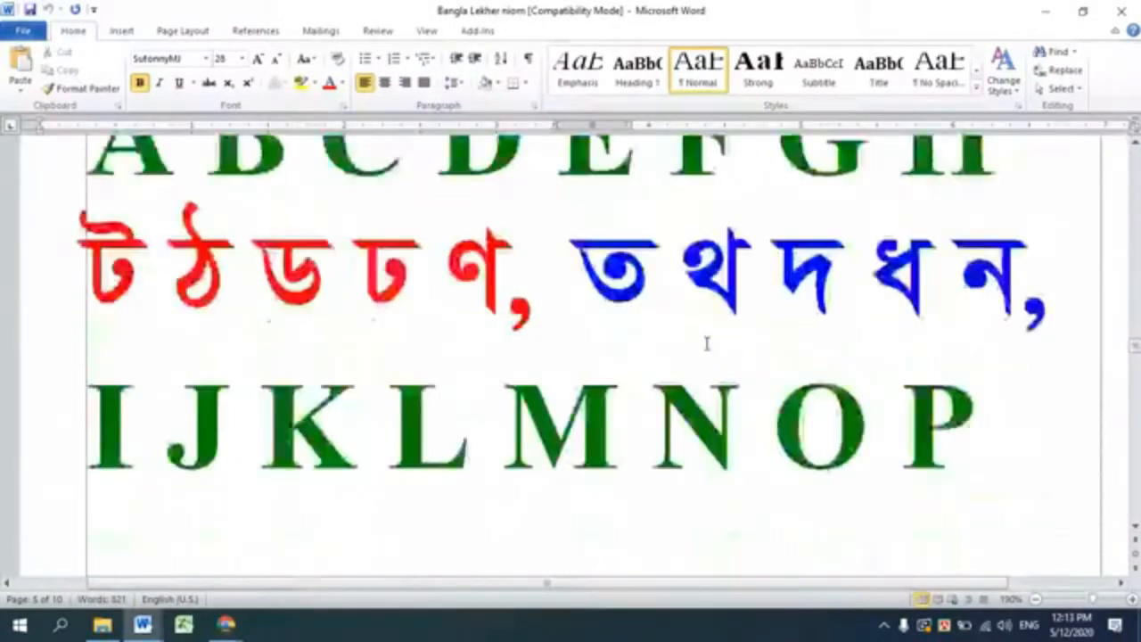
scroll(707, 343, "down", 5)
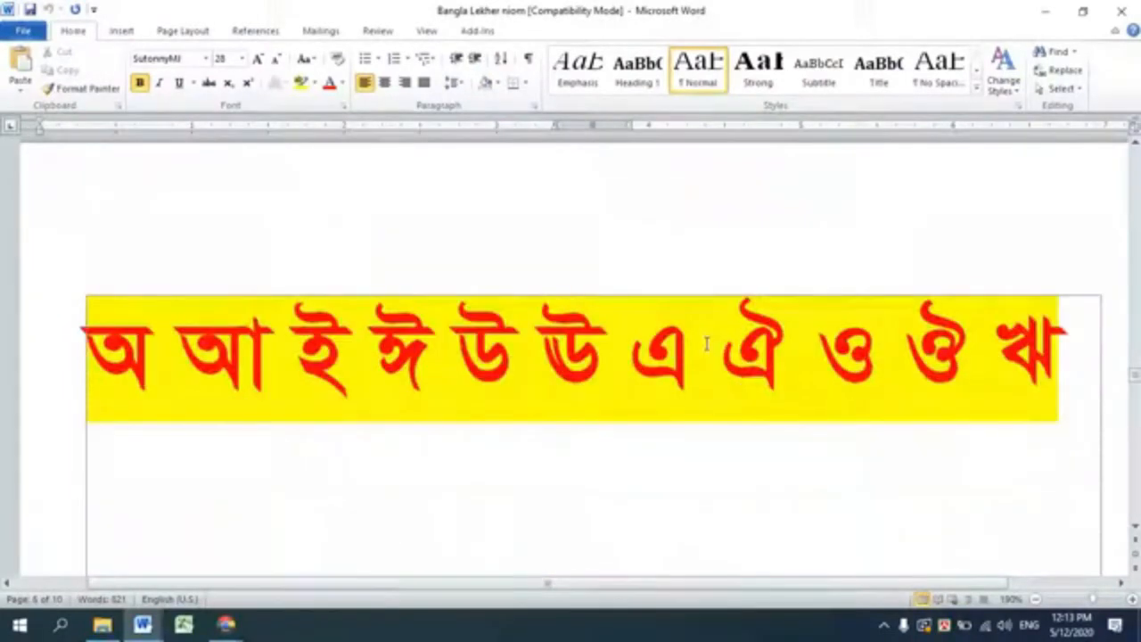
left_click(1087, 357)
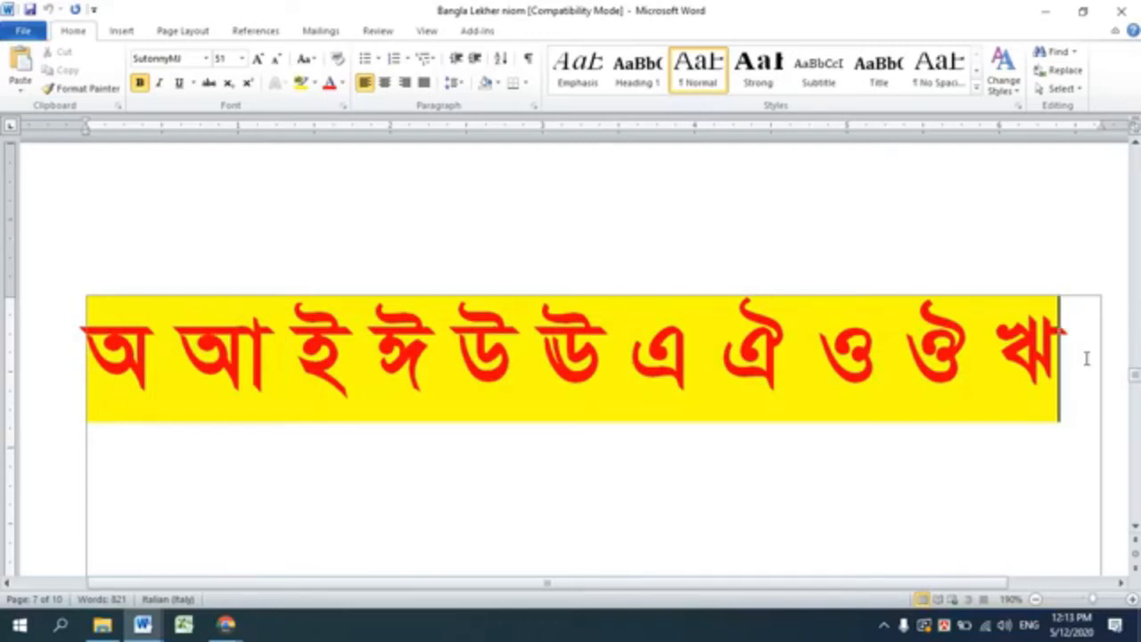
key("Return")
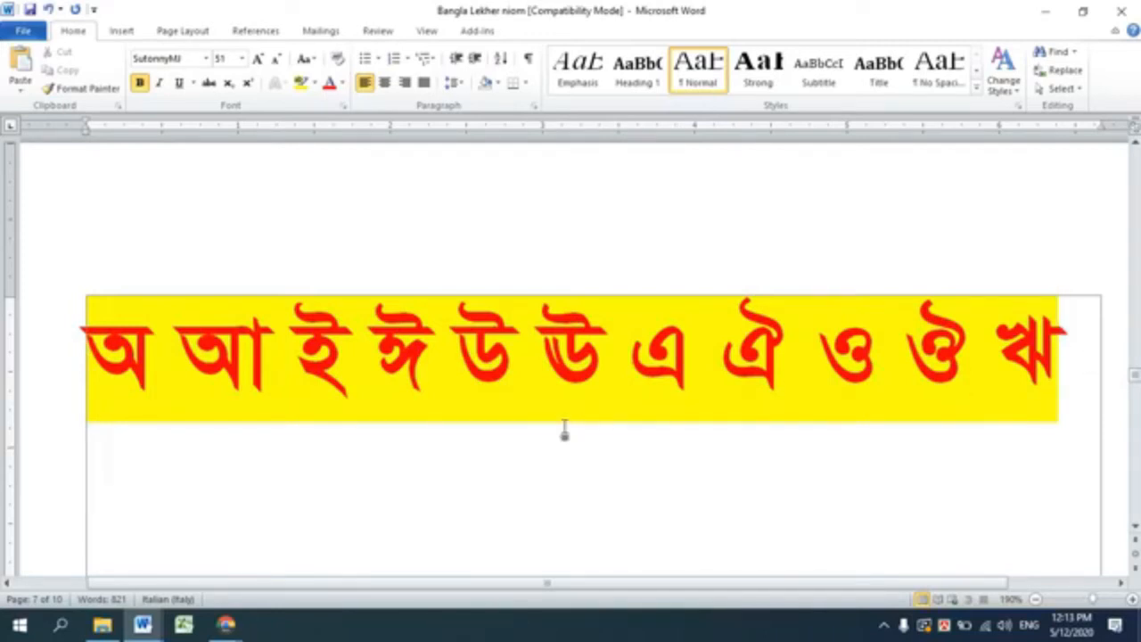
scroll(571, 406, "down", 1)
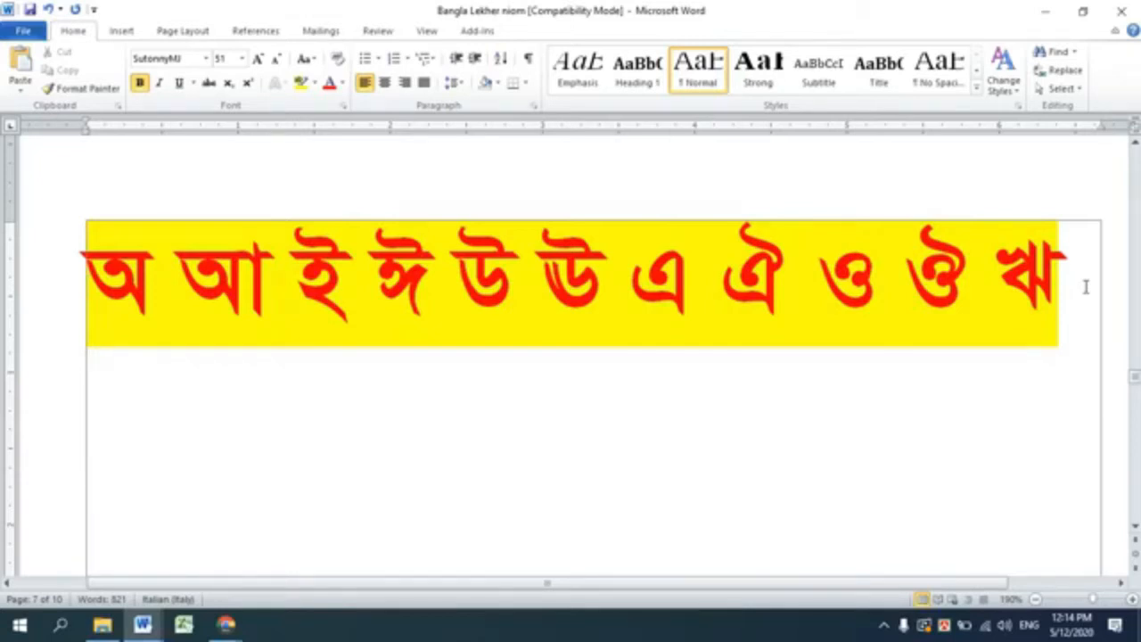
Practise typing the vowels আ, ই and ঈ on the empty line below the highlighted row.
type("ম")
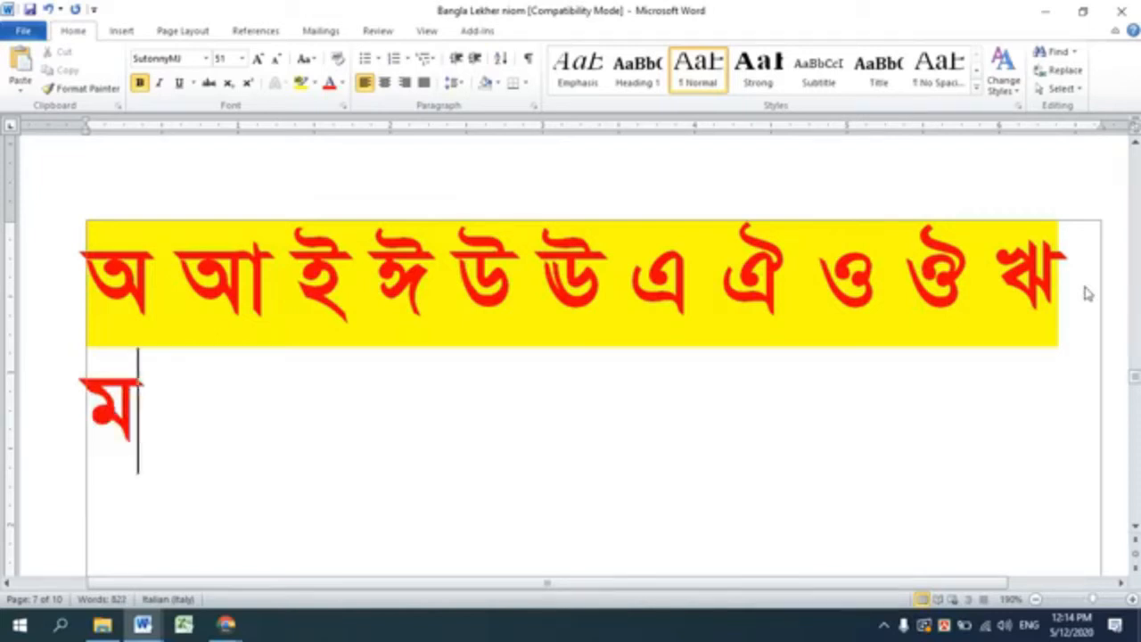
key("BackSpace")
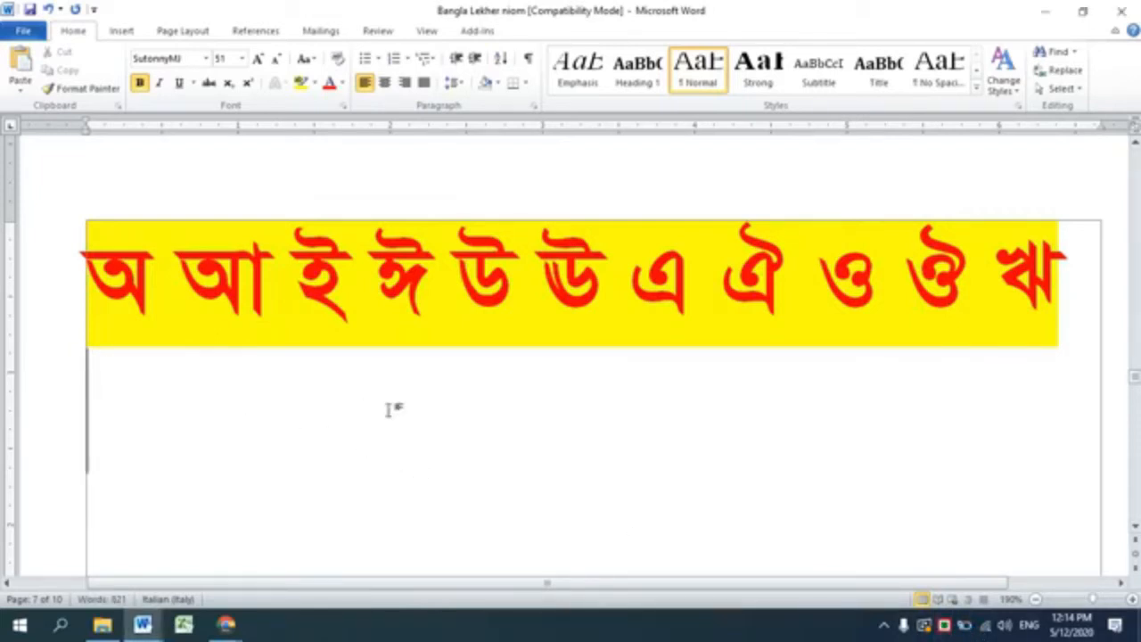
type("অ")
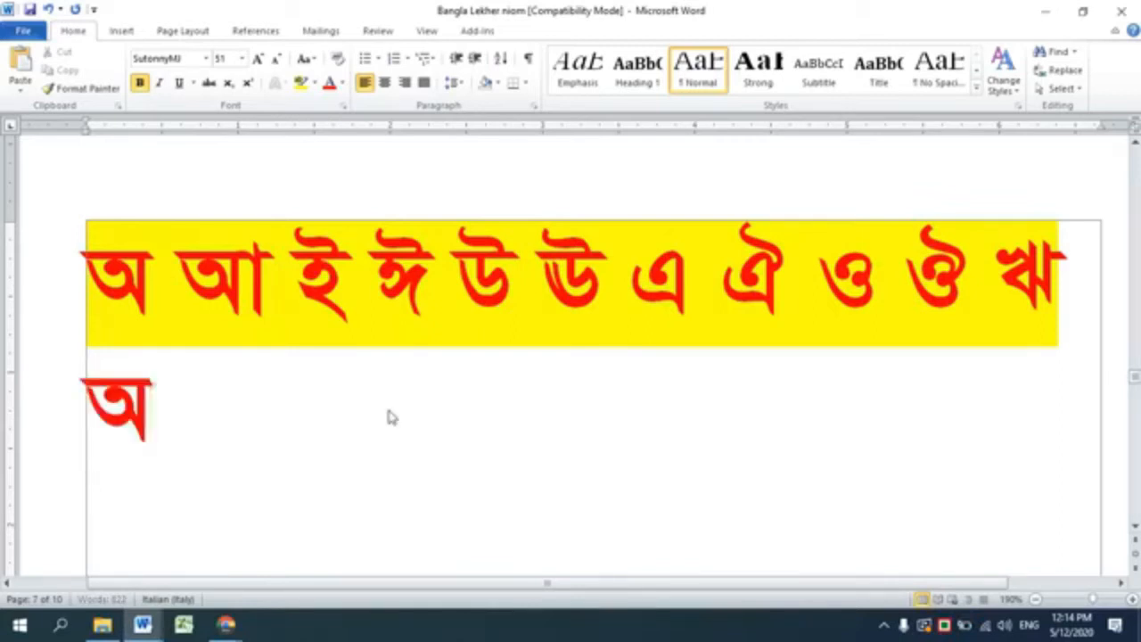
type("া")
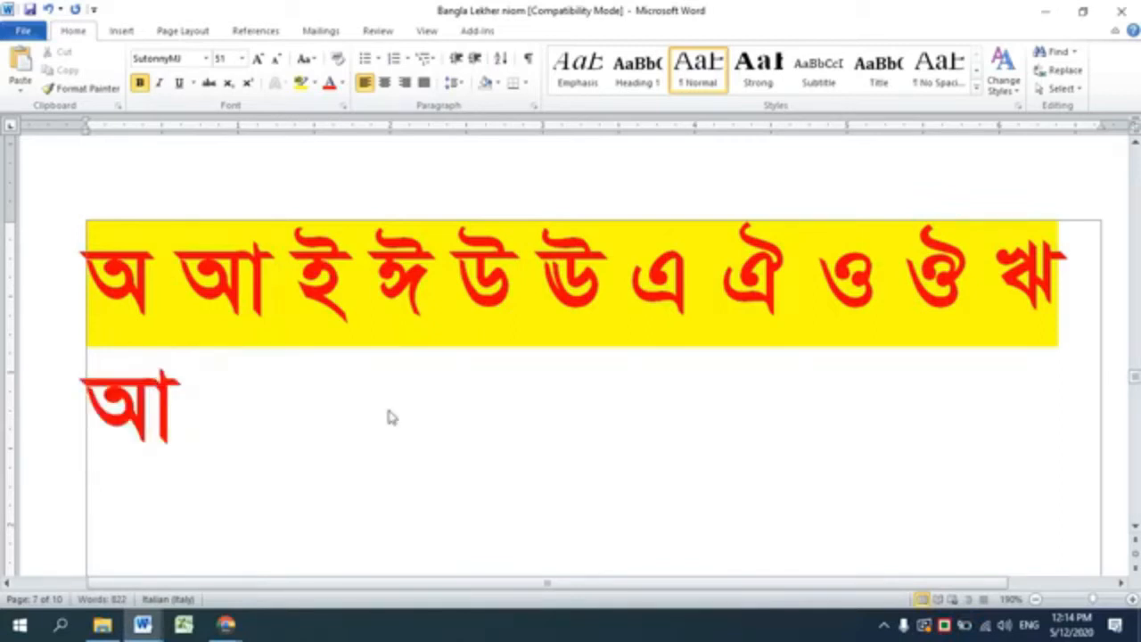
type("্ি")
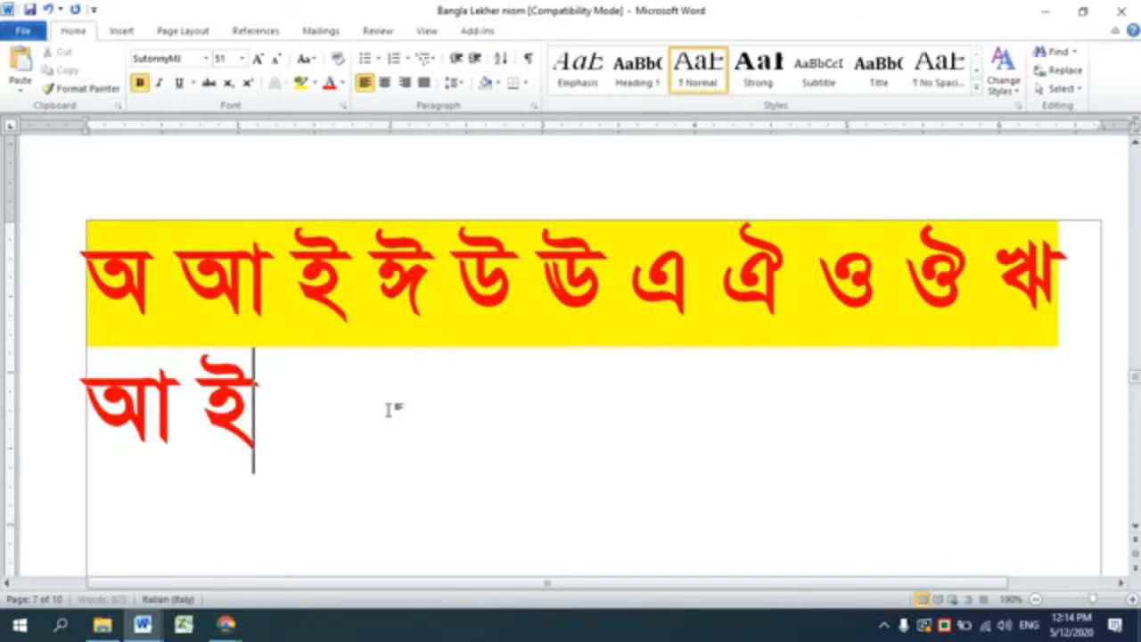
type(" ্")
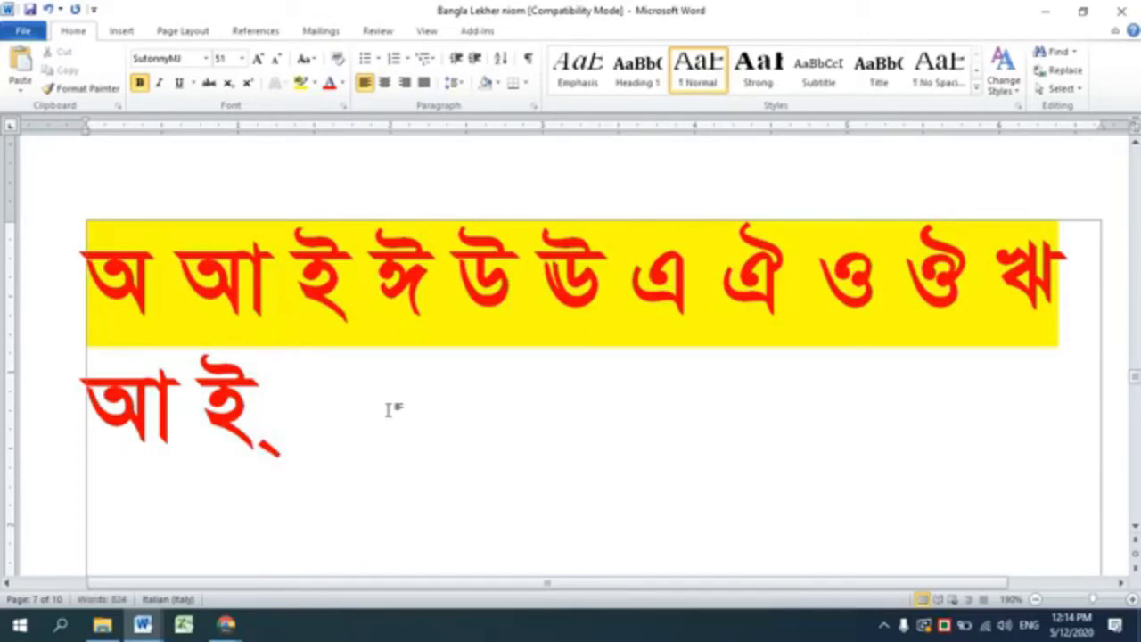
type("ী")
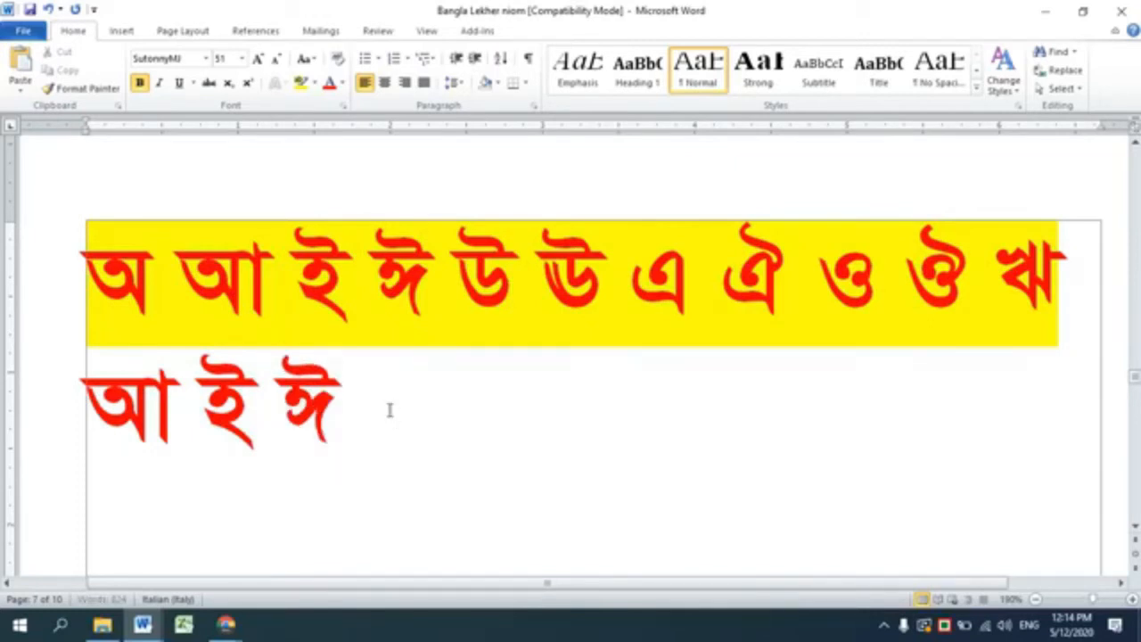
Practise the signs ি and ী and the vowels ই and ঈ on the same line, and clear the whole practice line.
type(" ি")
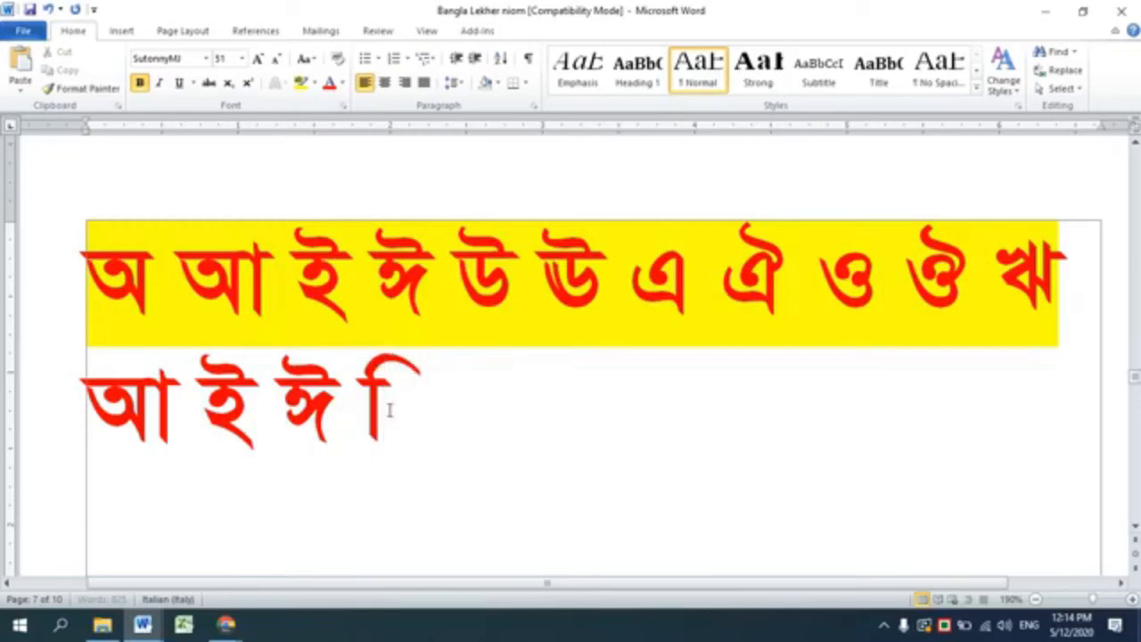
type("ী ")
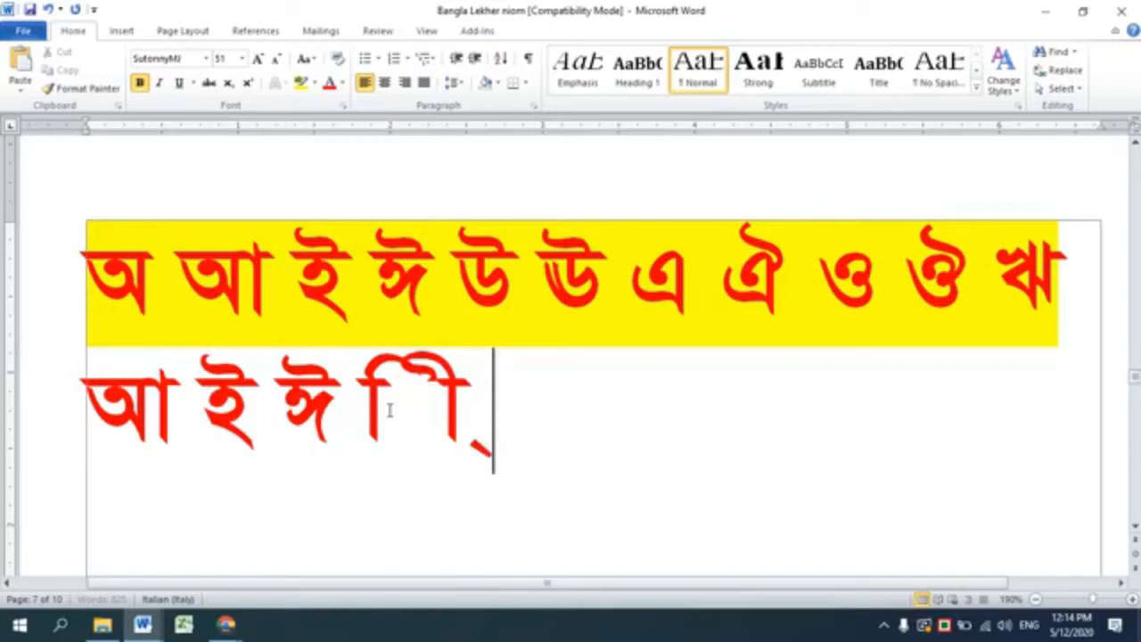
type("ই")
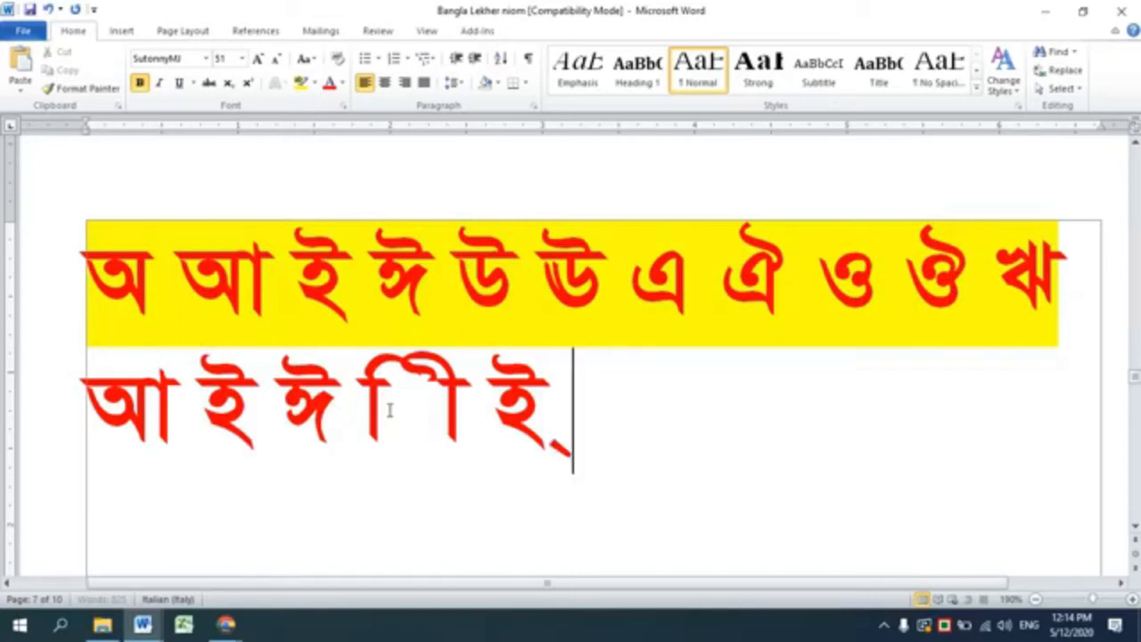
type("ঈ")
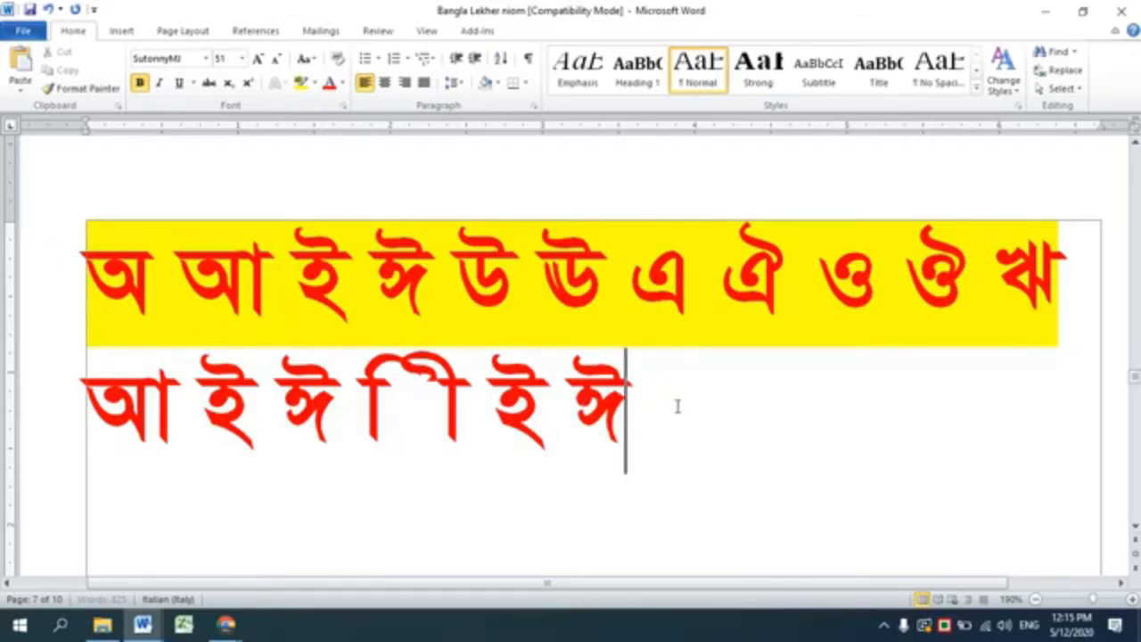
left_click_drag(678, 407, 87, 406)
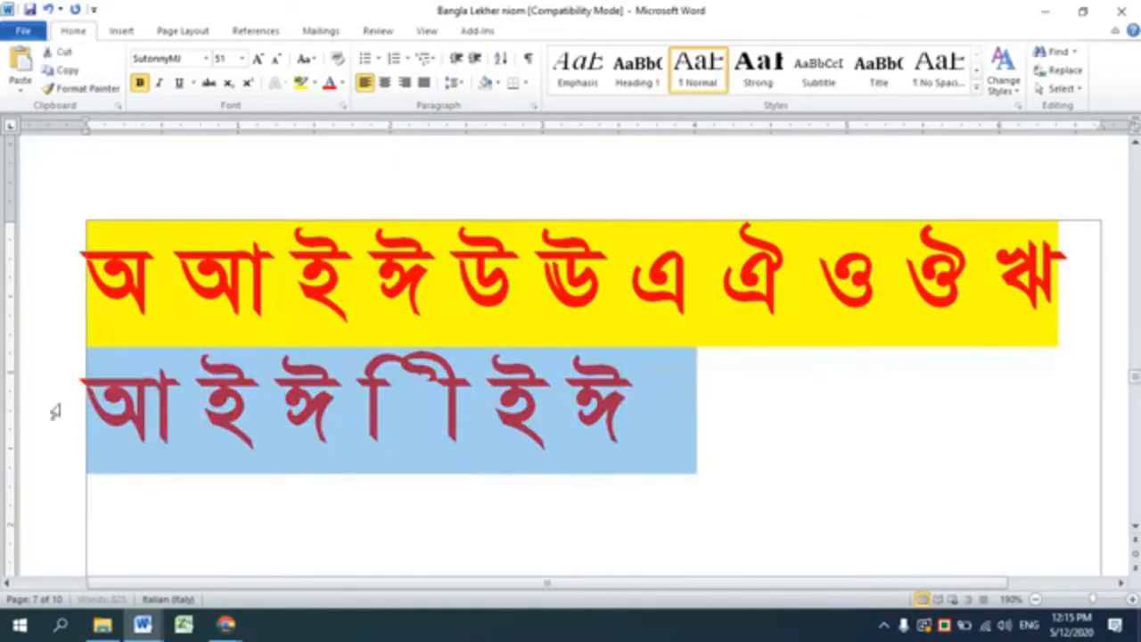
key("BackSpace")
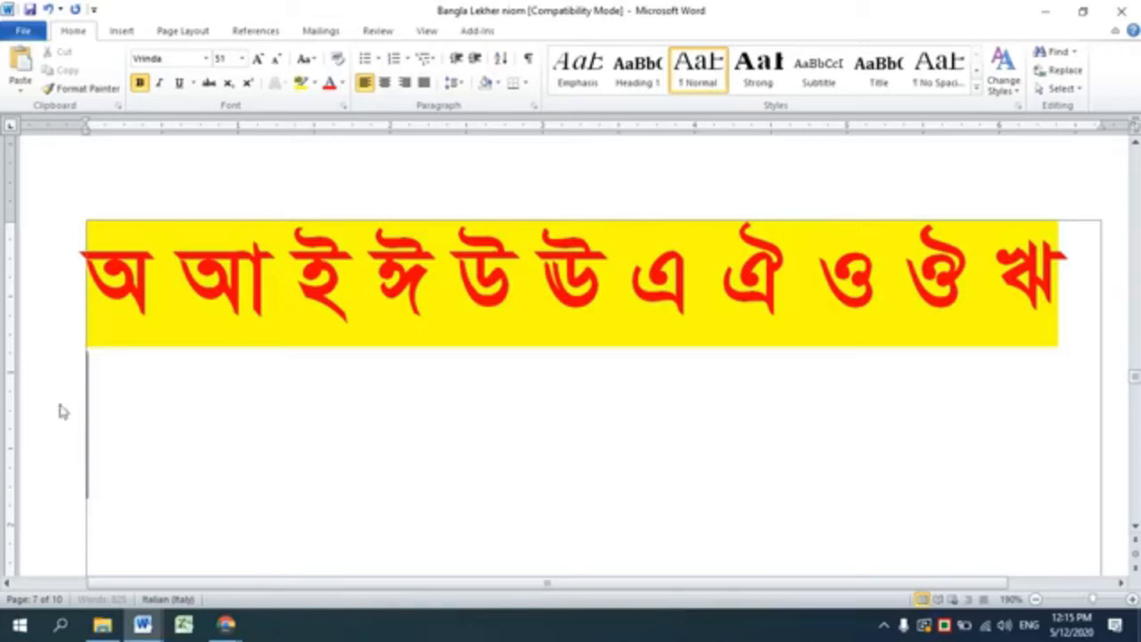
Set the font of the empty practice line to SutonnyMJ.
type("A")
key("BackSpace")
left_click(206, 58)
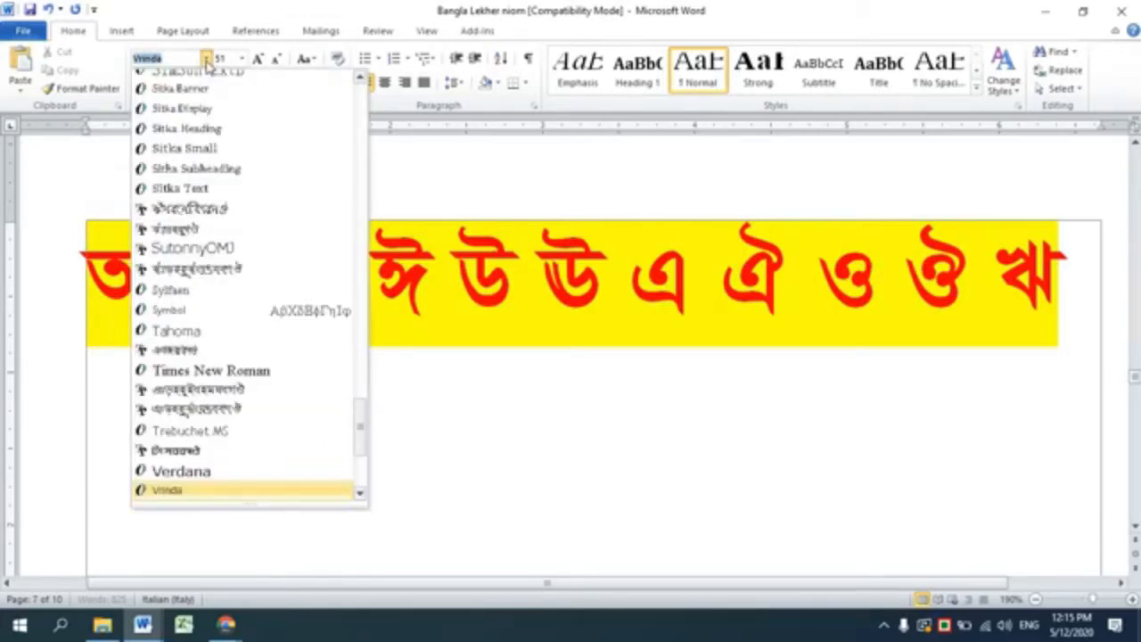
left_click(183, 228)
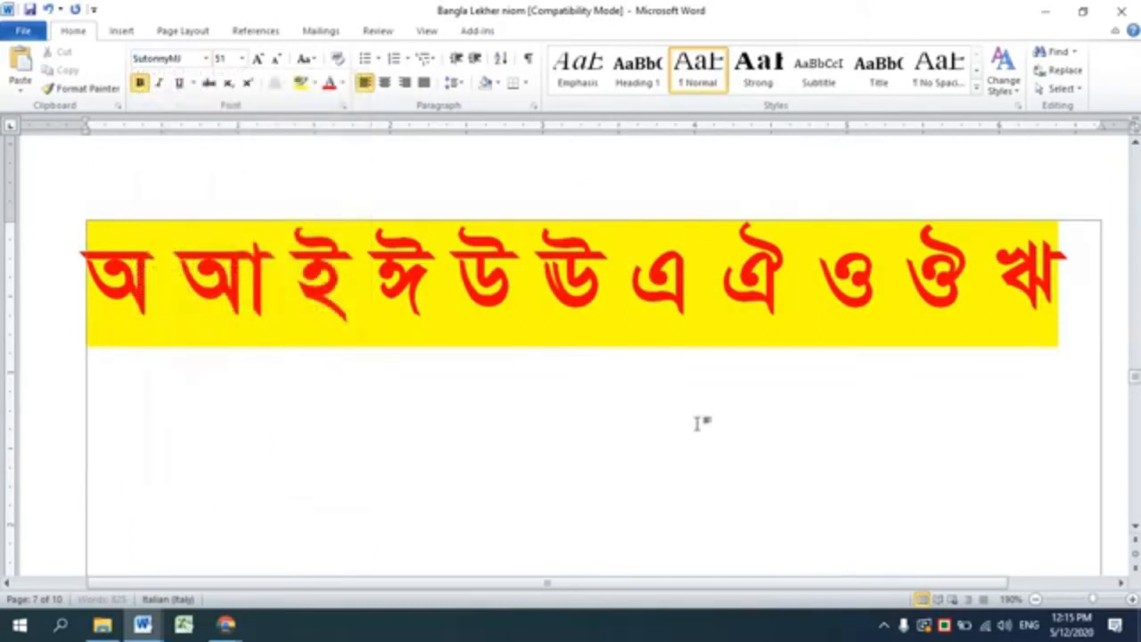
Type the vowels অ আ ই ঈ, separated by spaces, on the line below the highlighted row.
type("অ")
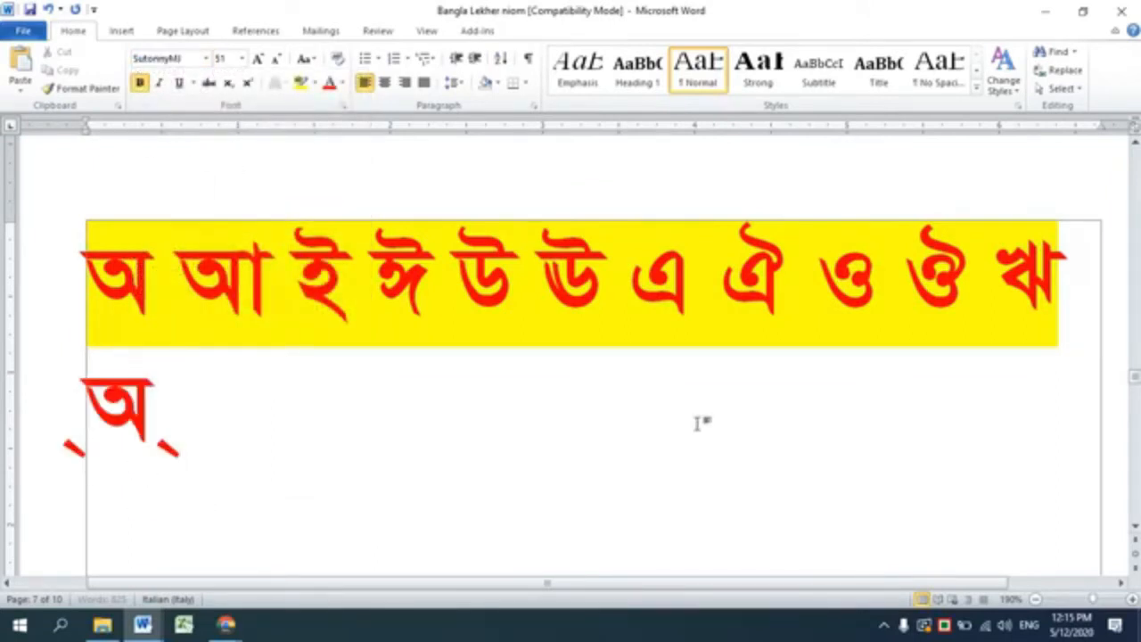
type(" আ ")
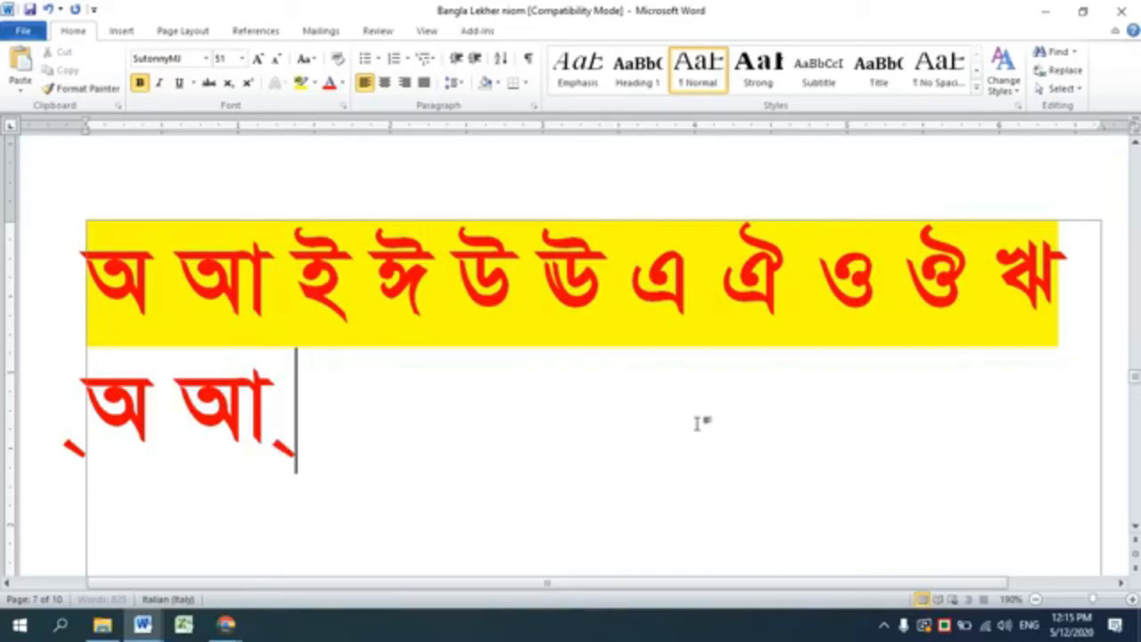
type("ঈ")
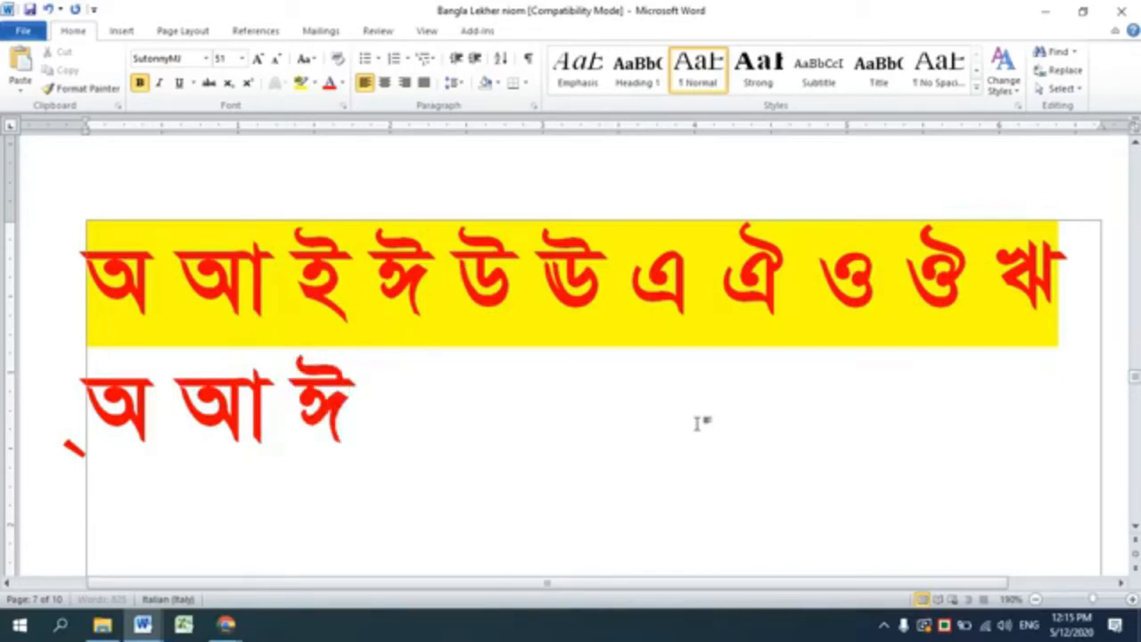
key("BackSpace")
type("ই")
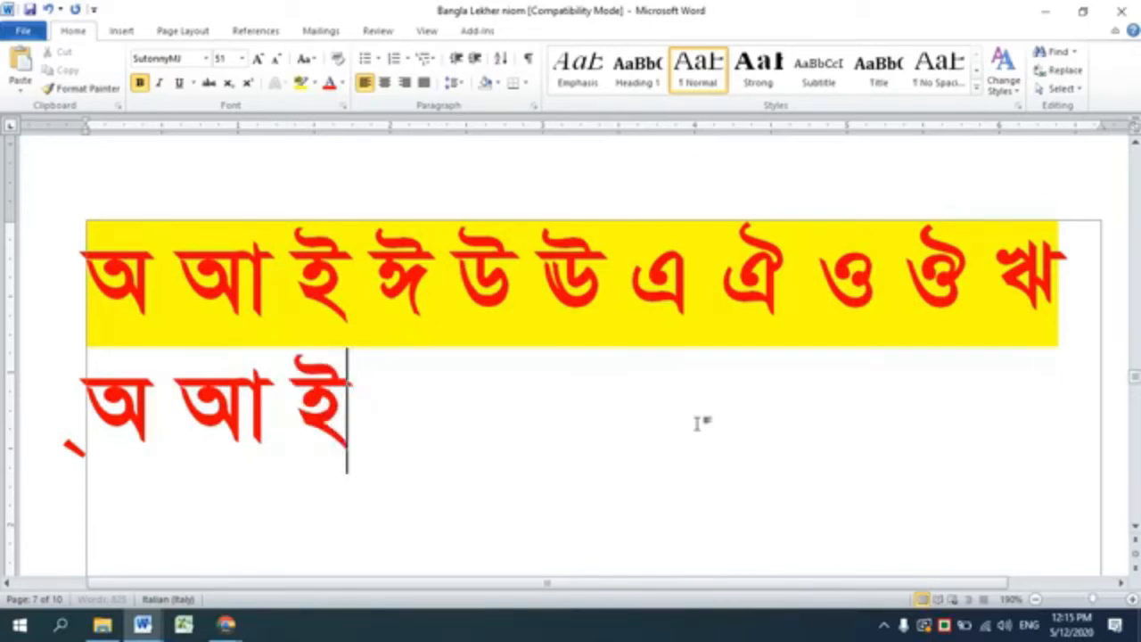
type(" ঈ")
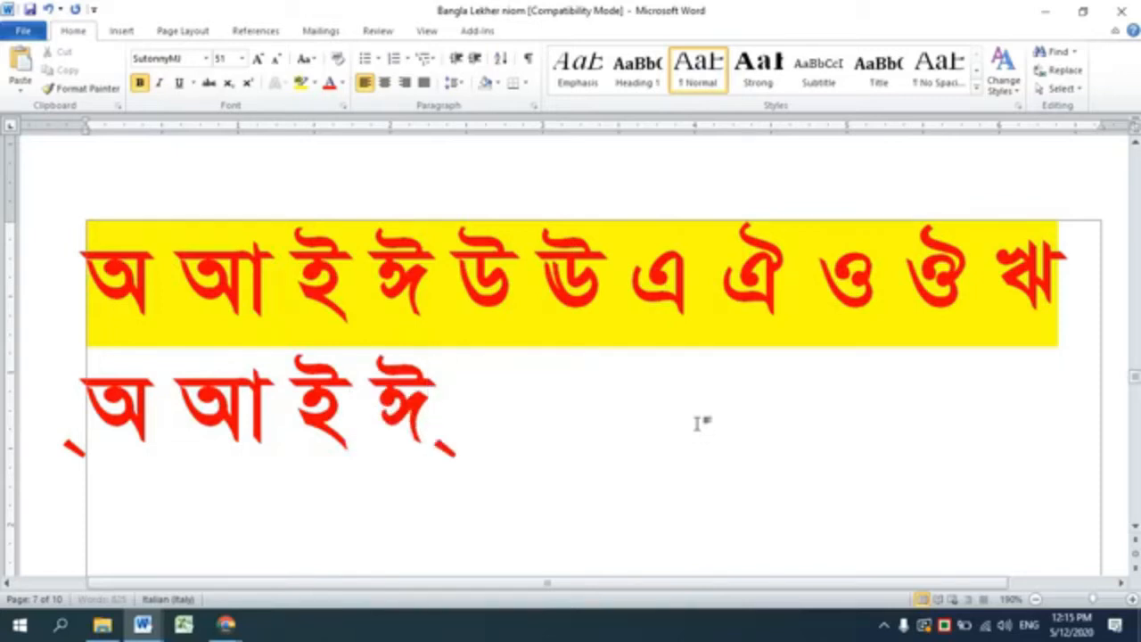
Continue the practice line with the vowels উ ঊ এ ঐ ও, separated by spaces.
type(" উ")
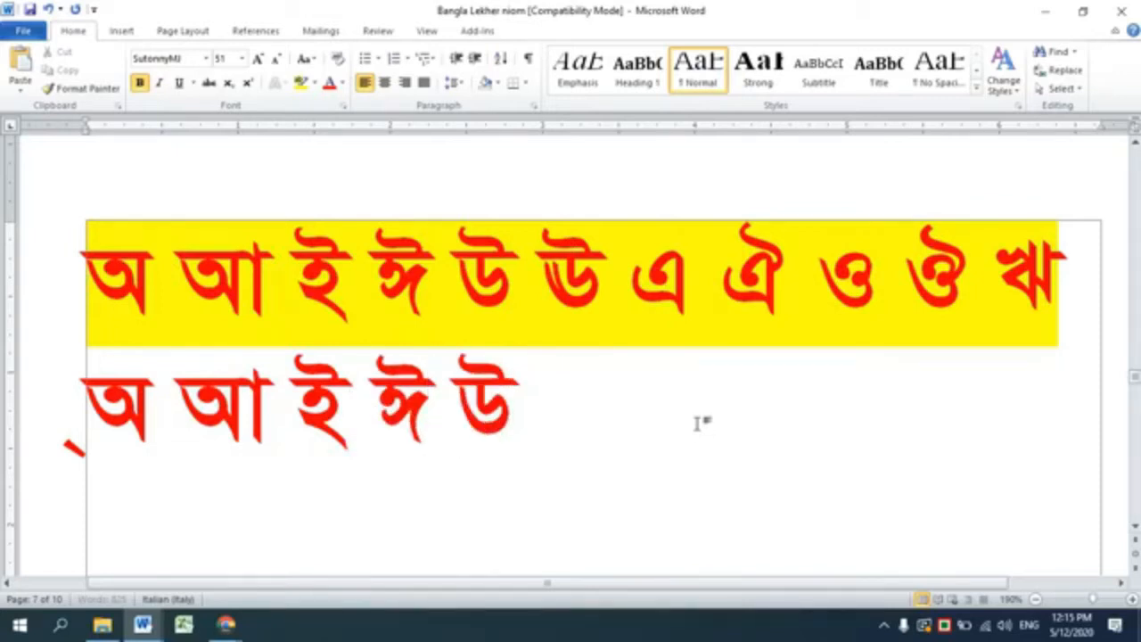
type(" ঊ")
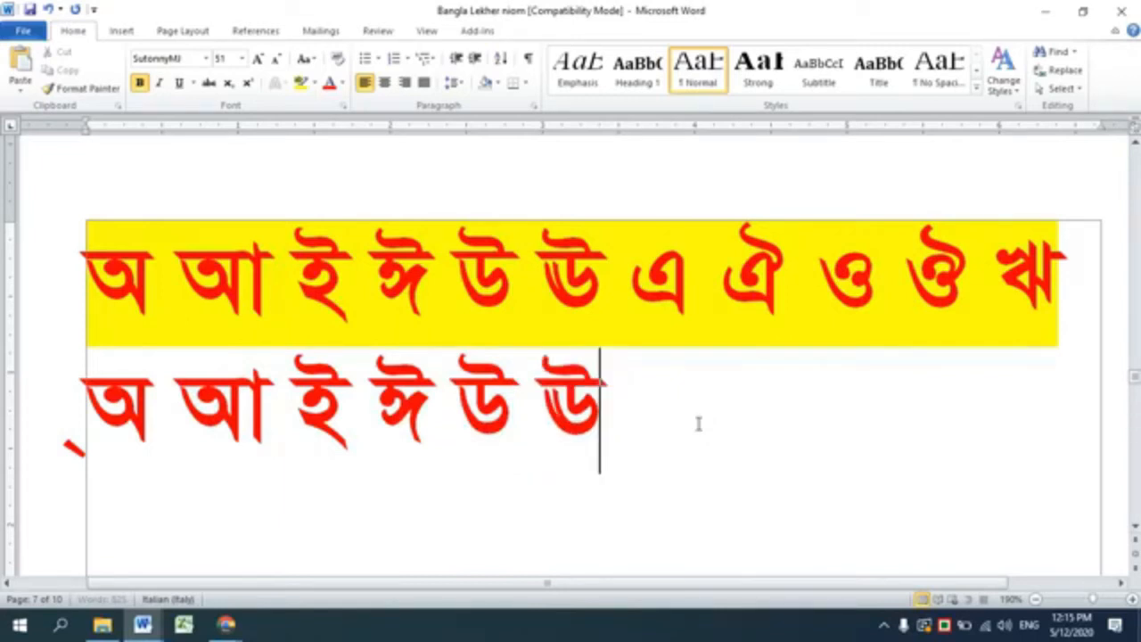
type(" এ")
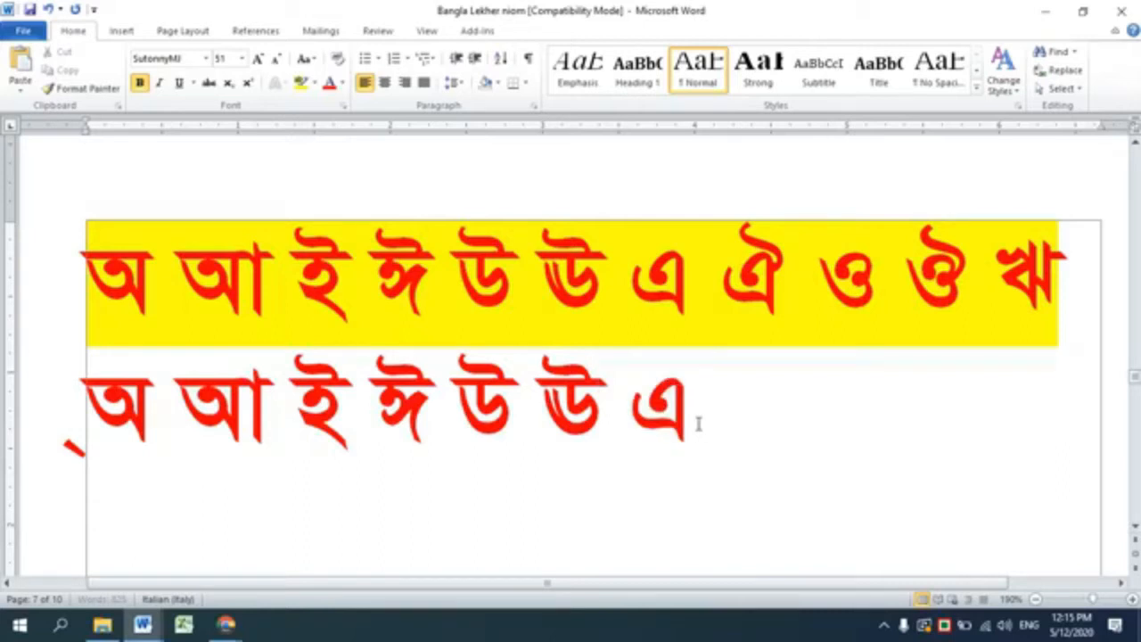
type(" ঐ")
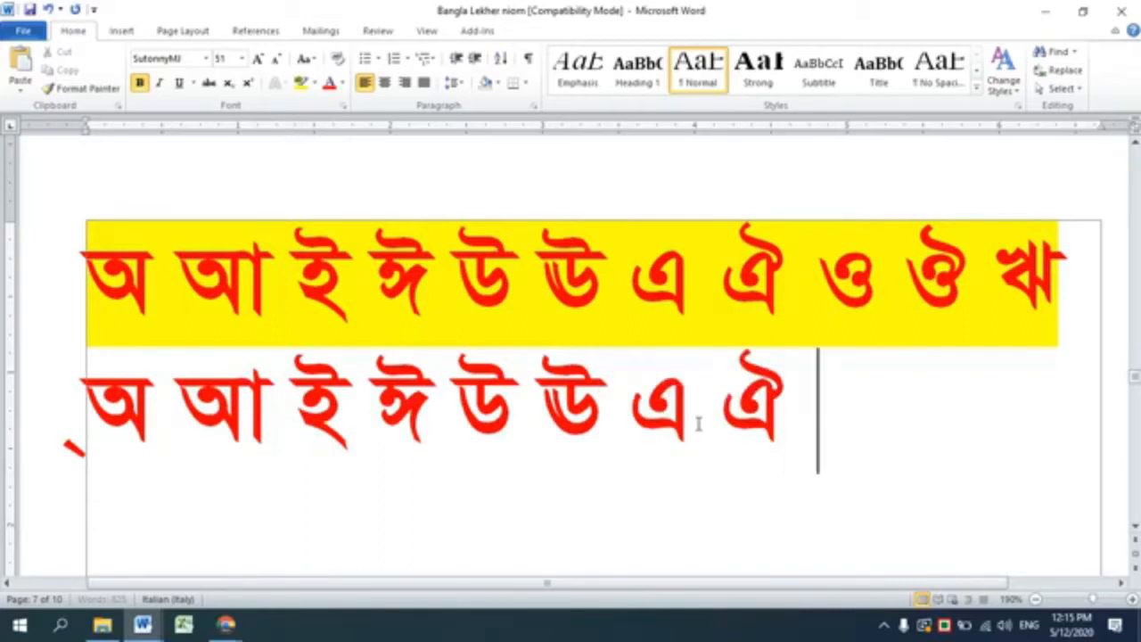
type(" ও ")
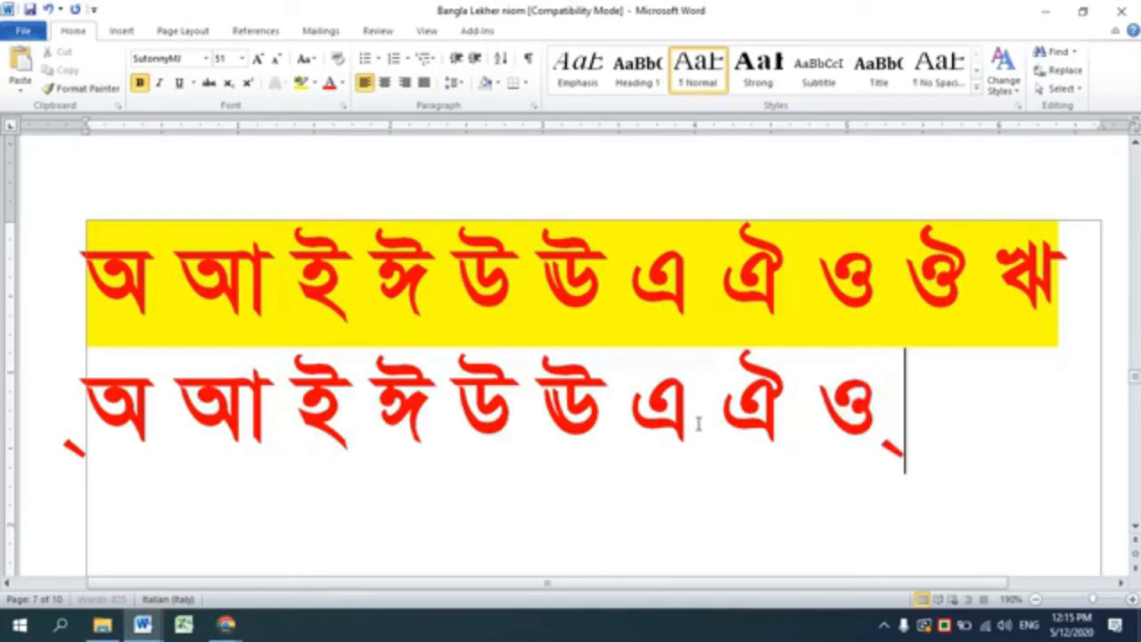
Try to type the vowel ঔ after ও at the end of the practice line.
type("ঐ")
key("BackSpace")
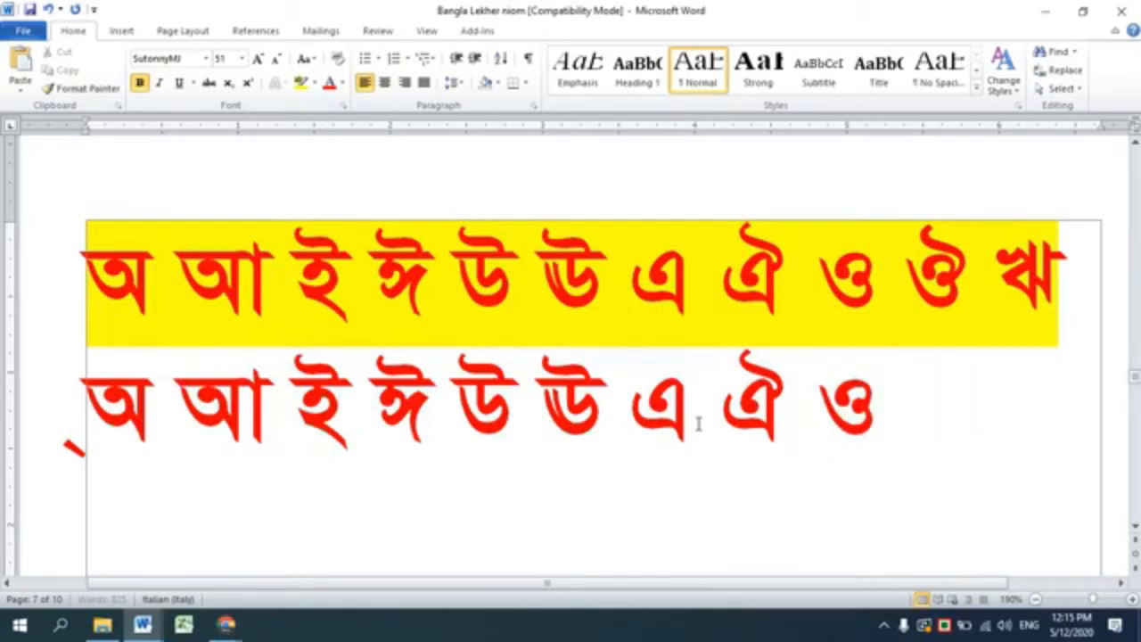
type("ৗ")
key("BackSpace")
type("ও")
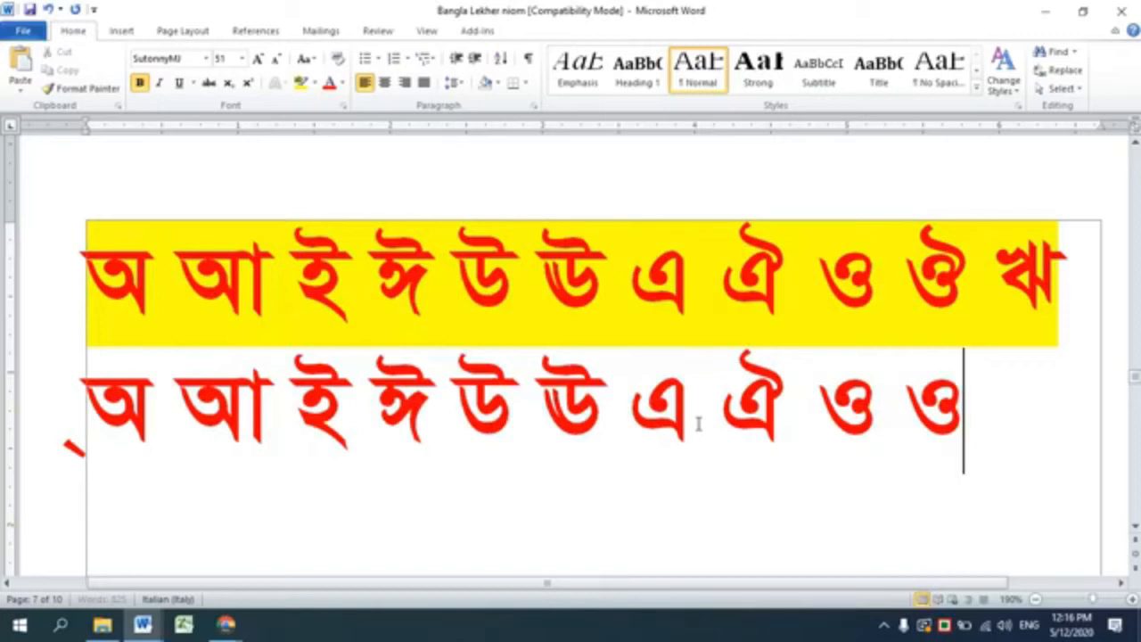
key("BackSpace")
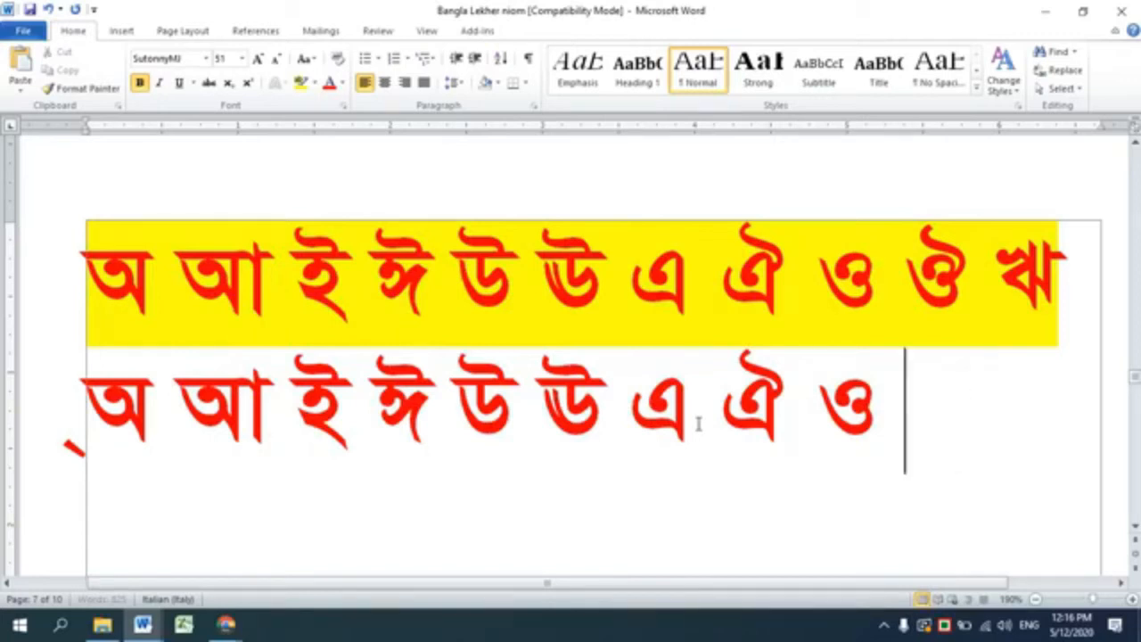
type("ৗ")
key("BackSpace")
type("ও")
key("BackSpace")
type("ৗ")
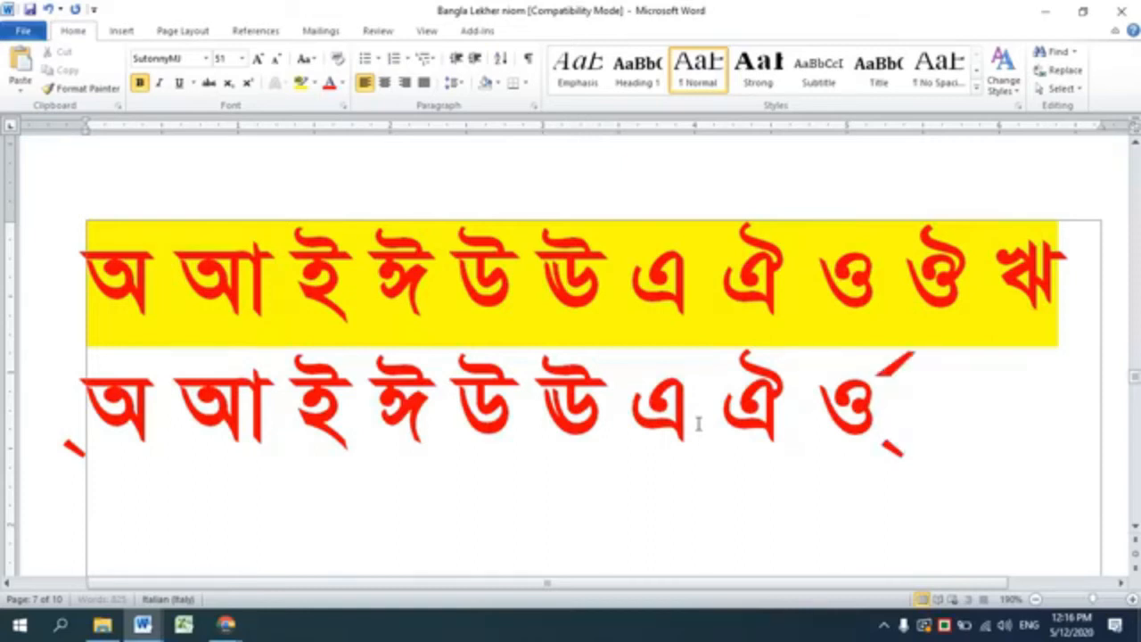
Clear the whole practice line below the highlighted vowel row.
key("BackSpace")
key("BackSpace")
key("BackSpace")
key("BackSpace")
key("BackSpace")
key("BackSpace")
key("BackSpace")
key("BackSpace")
key("BackSpace")
key("BackSpace")
key("BackSpace")
key("BackSpace")
key("BackSpace")
key("BackSpace")
key("BackSpace")
key("BackSpace")
key("BackSpace")
key("BackSpace")
key("BackSpace")
key("BackSpace")
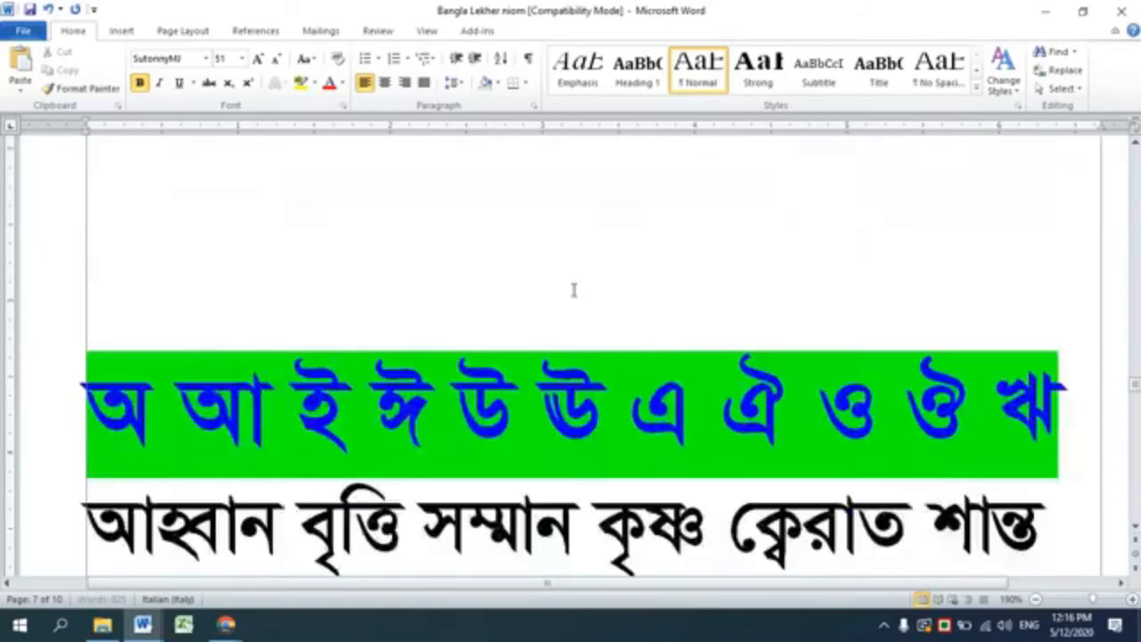
Look through the guide's conjunct words, sample passages and consonant rows.
scroll(574, 288, "down", 2)
scroll(574, 287, "down", 1)
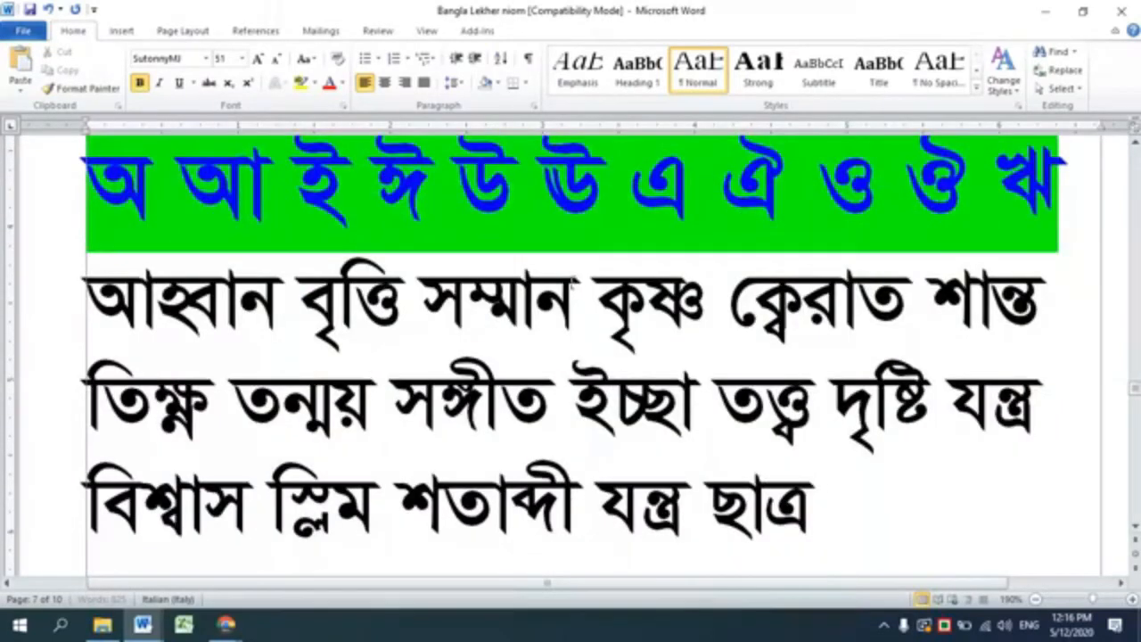
scroll(592, 330, "down", 7)
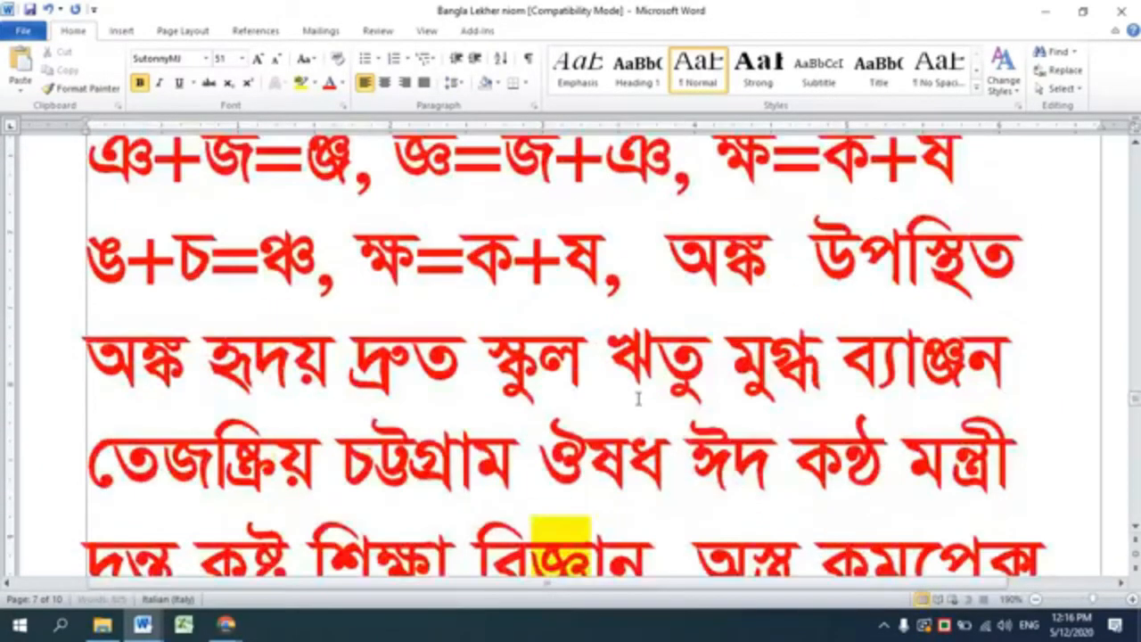
scroll(638, 398, "down", 15)
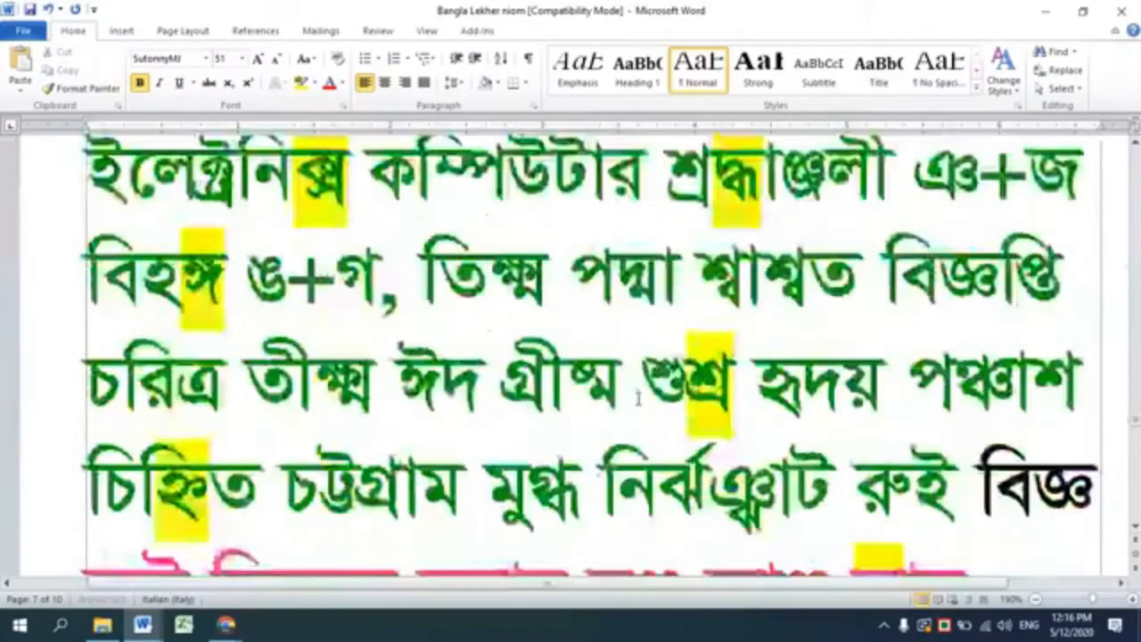
scroll(638, 399, "down", 5)
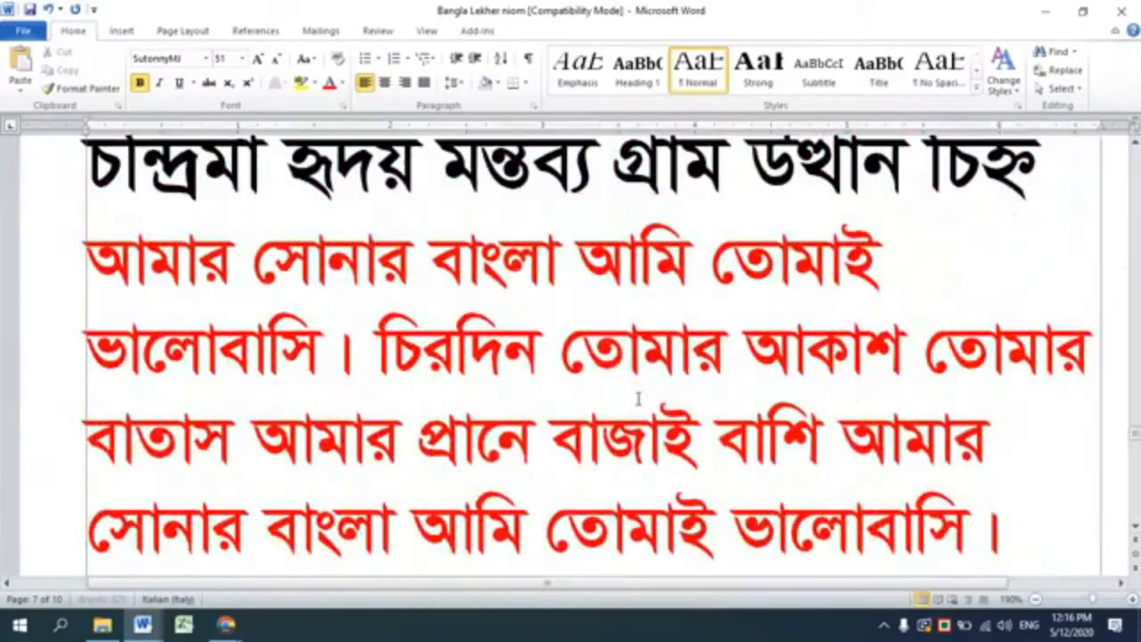
scroll(638, 398, "down", 1)
scroll(637, 399, "down", 8)
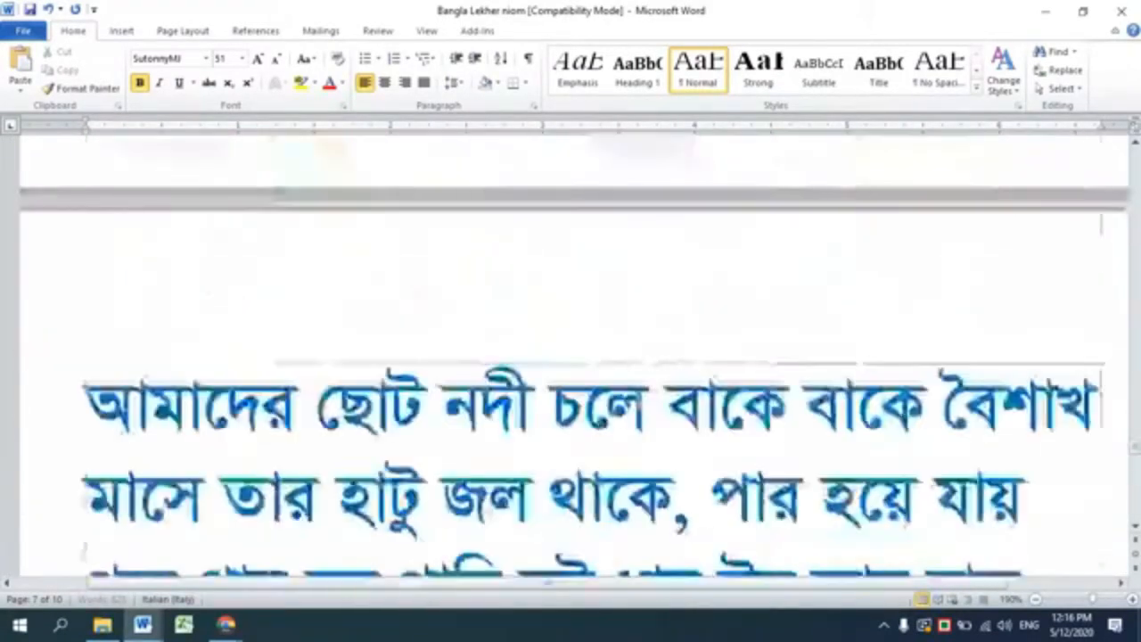
scroll(638, 398, "down", 10)
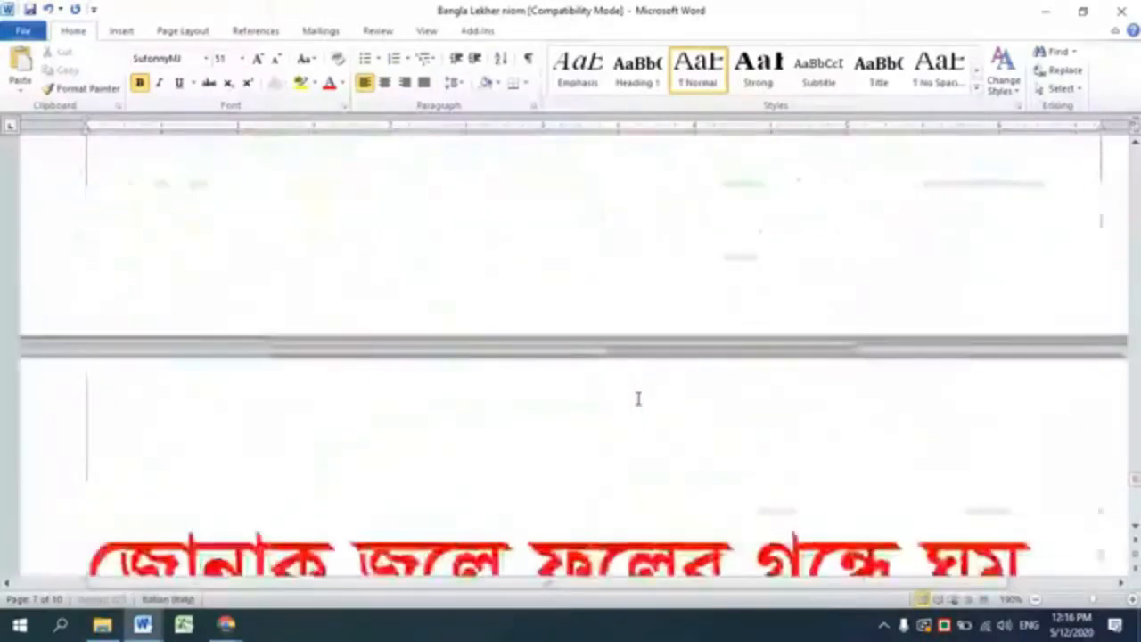
scroll(639, 397, "down", 10)
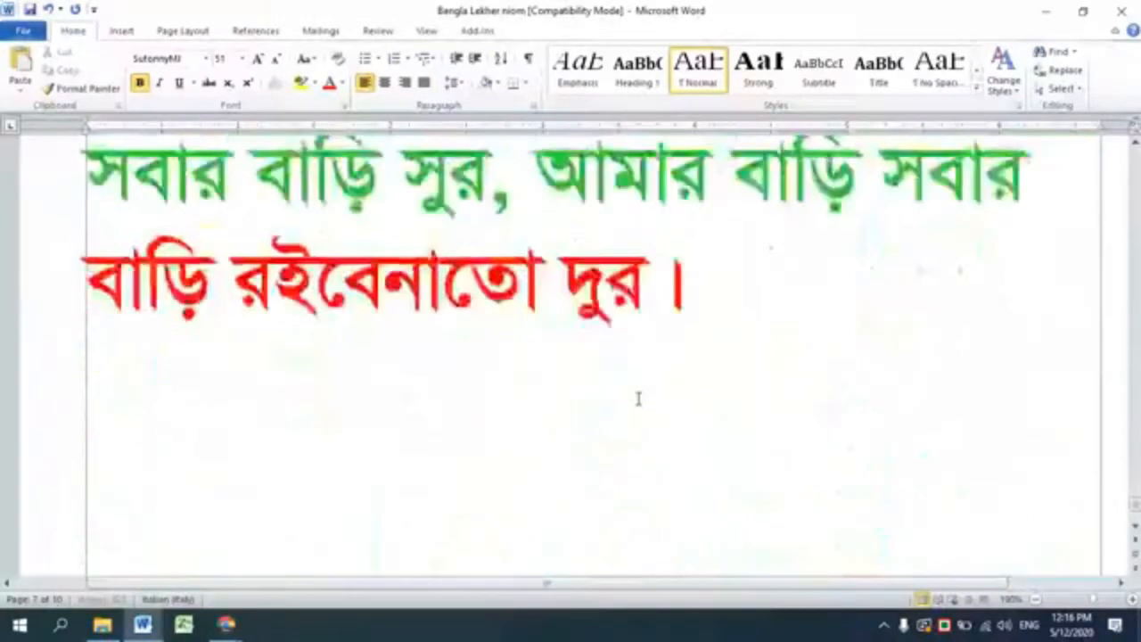
scroll(637, 398, "up", 3)
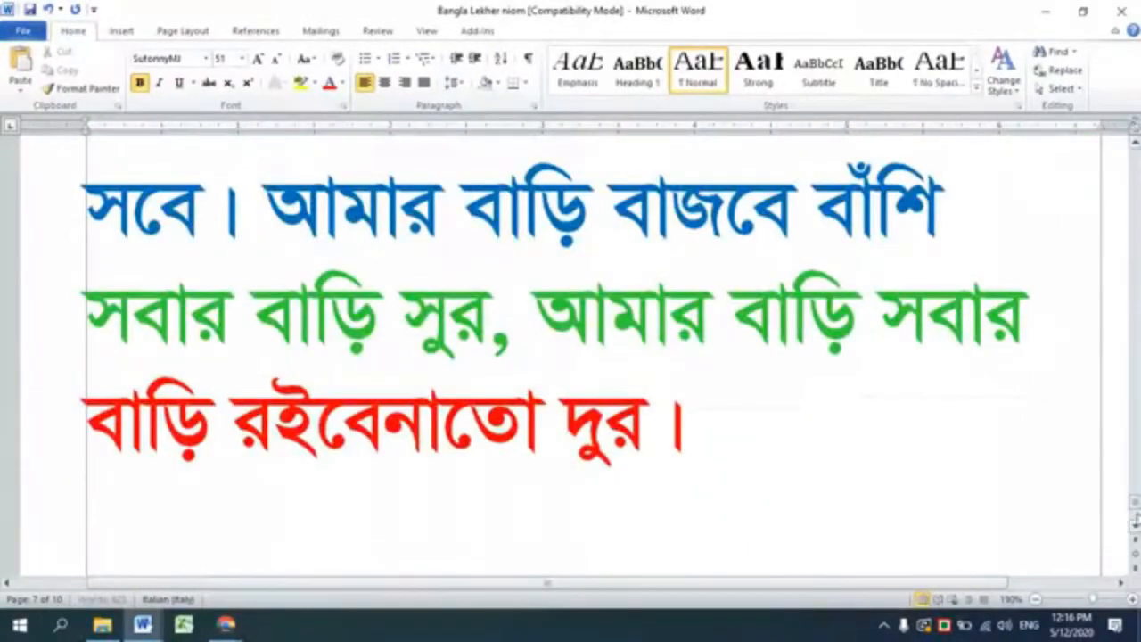
left_click_drag(1135, 507, 1128, 343)
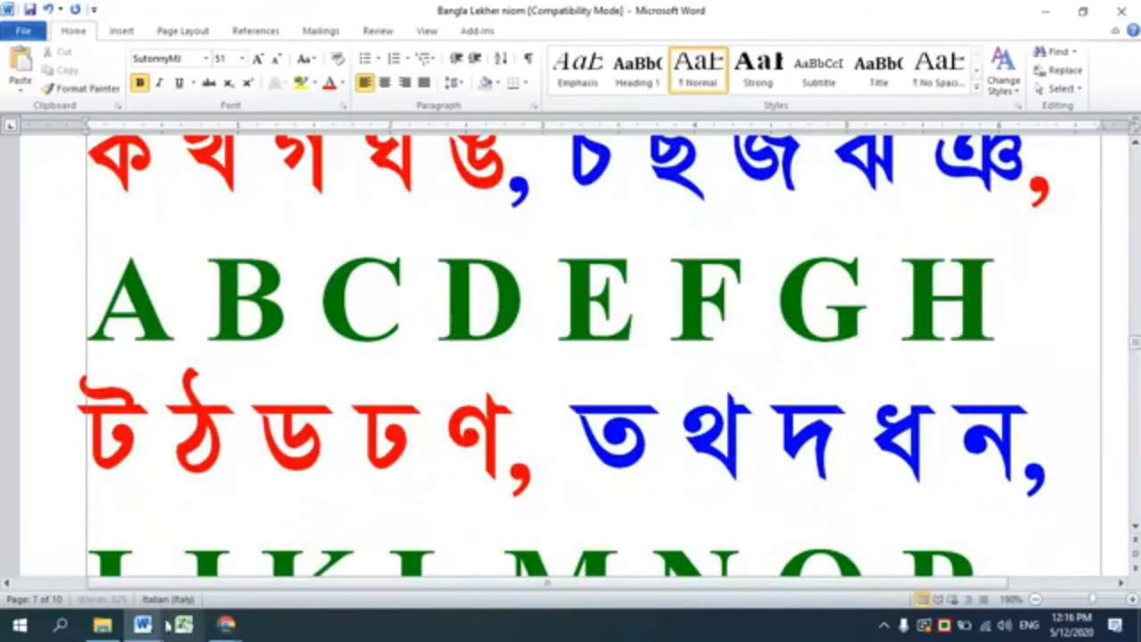
Minimize the Bangla Lekher niom document and the file search results window to show the desktop.
mouse_move(143, 624)
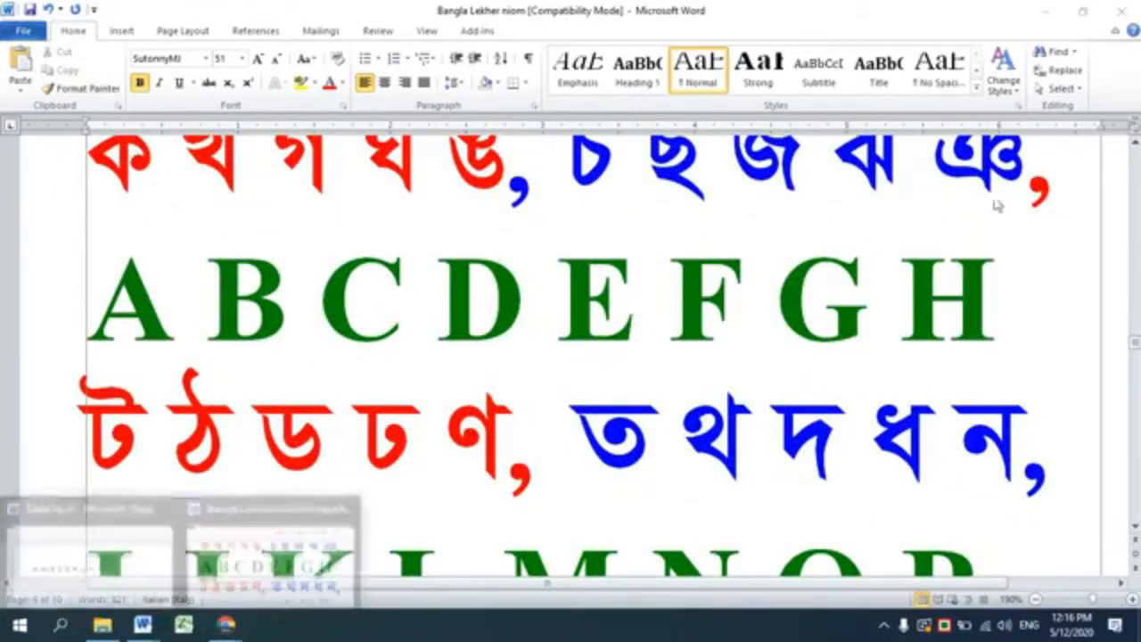
left_click(1047, 18)
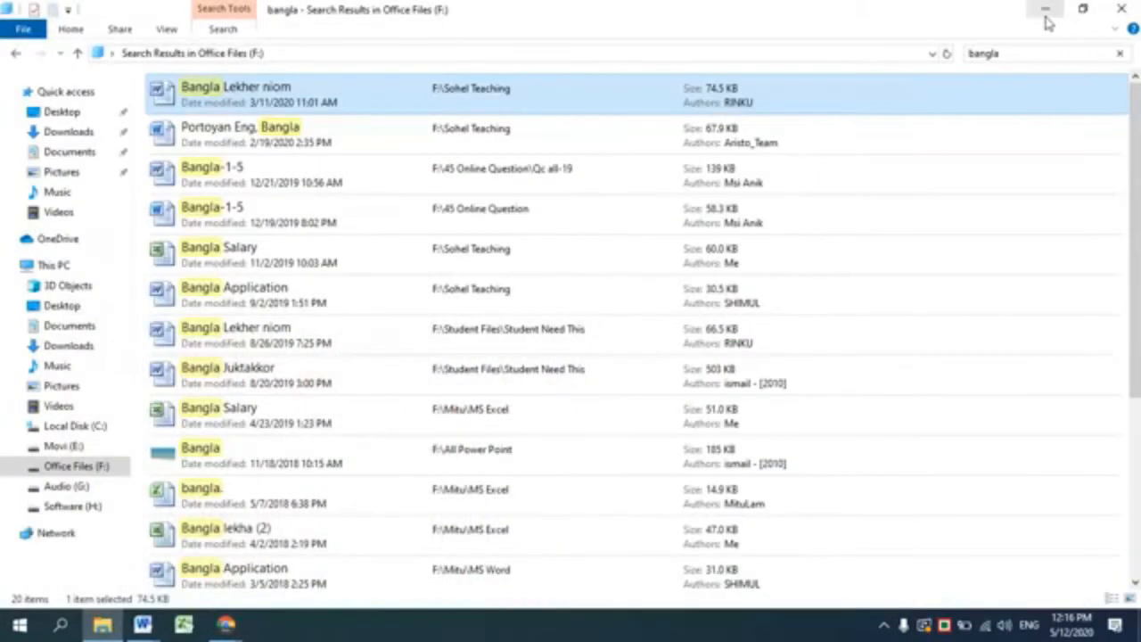
left_click(1045, 11)
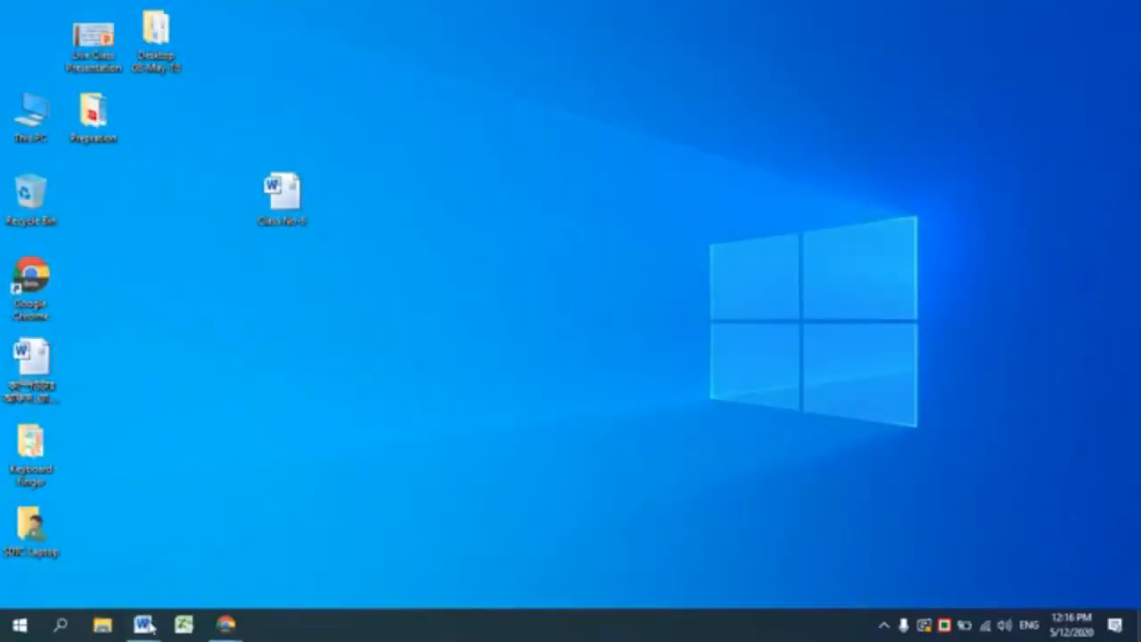
Try to close the Bangla Lekher niom document from the desktop.
mouse_move(145, 626)
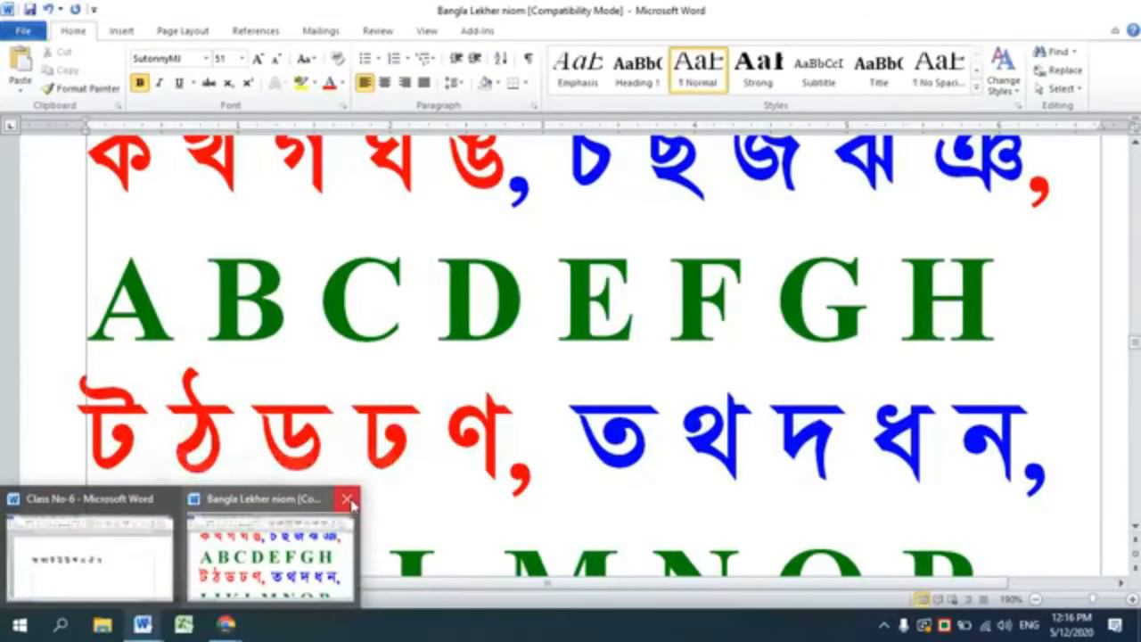
left_click(348, 500)
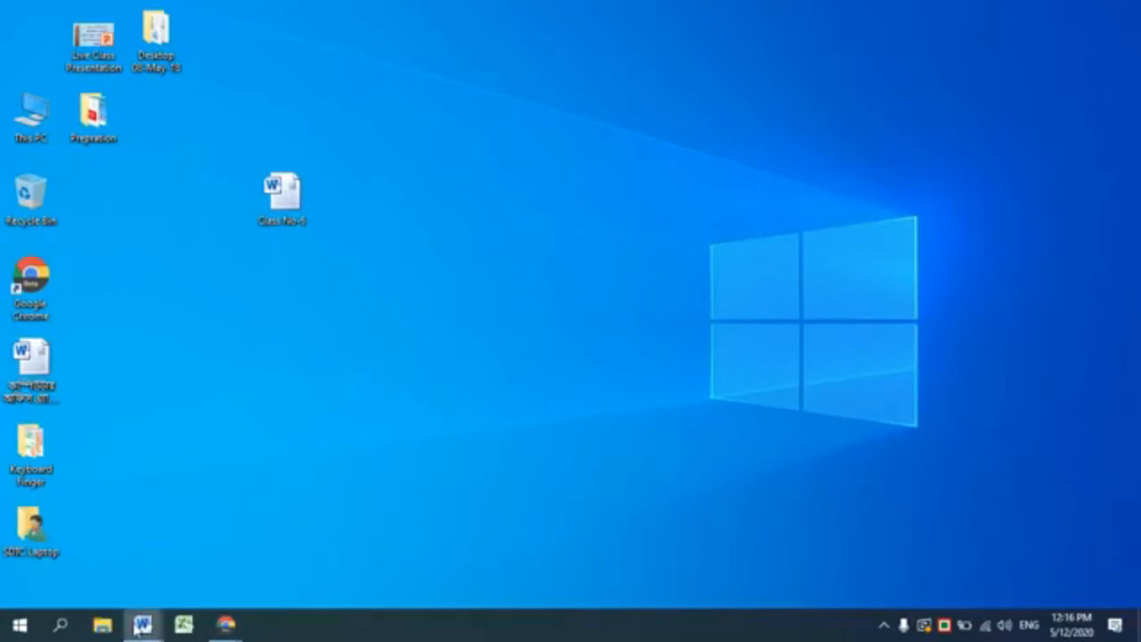
mouse_move(143, 626)
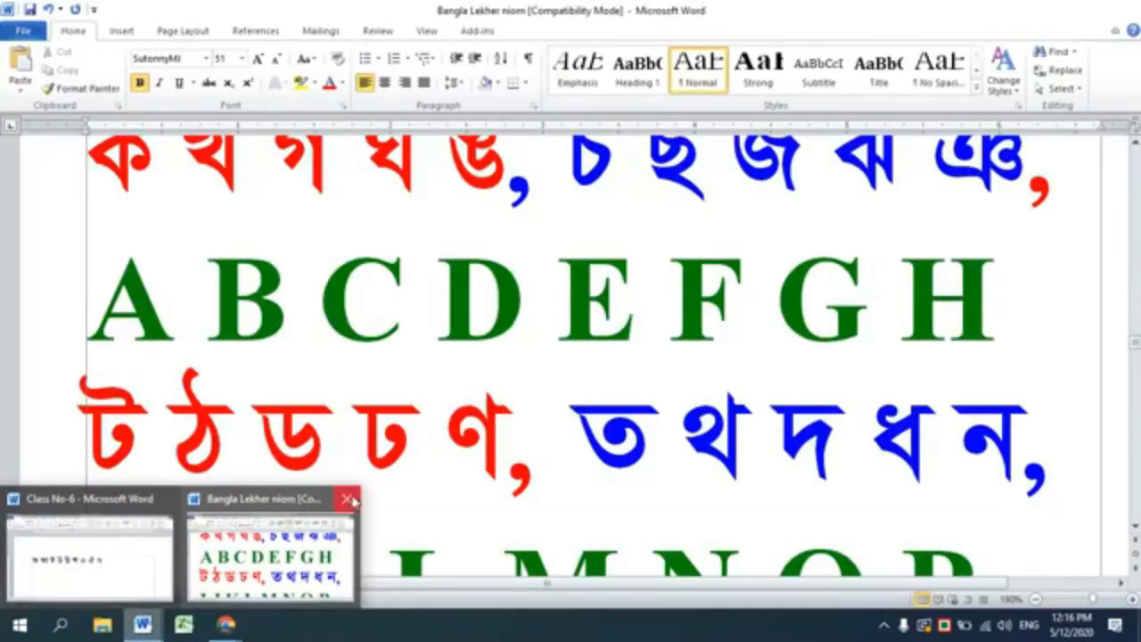
left_click(348, 500)
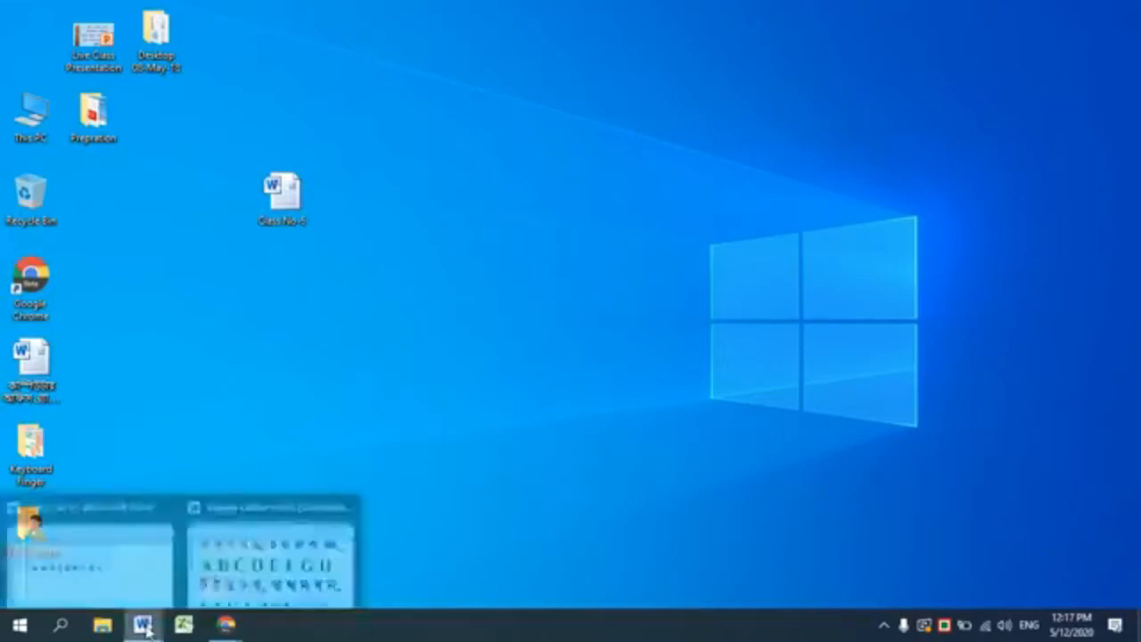
right_click(145, 627)
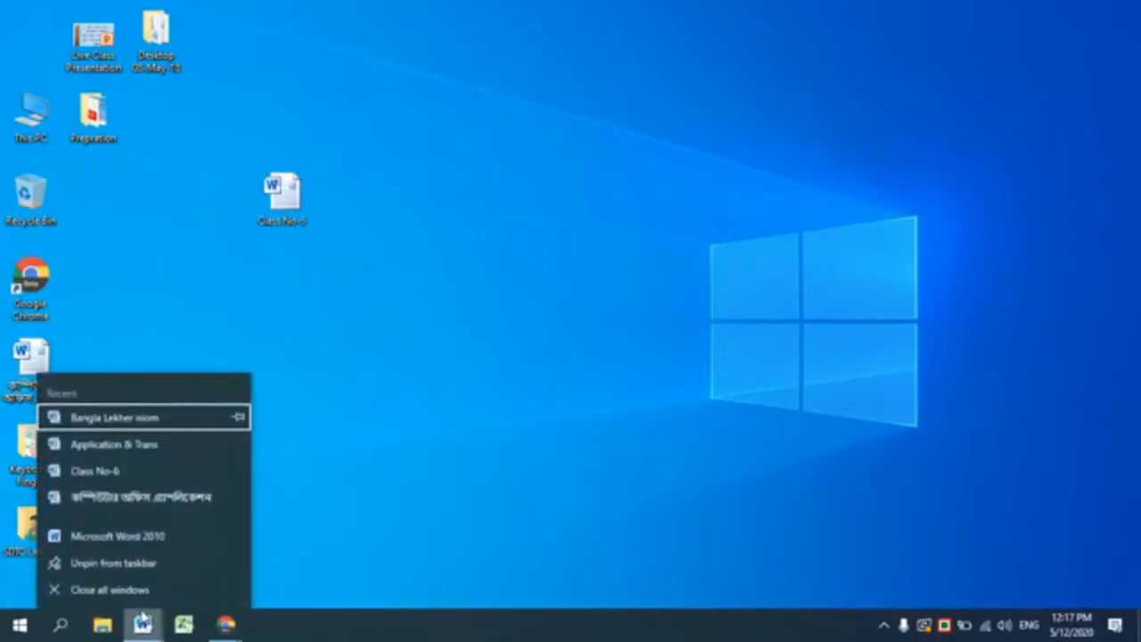
left_click(437, 485)
Bring up the Class No-6 document and make its whole vowel line bold.
double_click(282, 196)
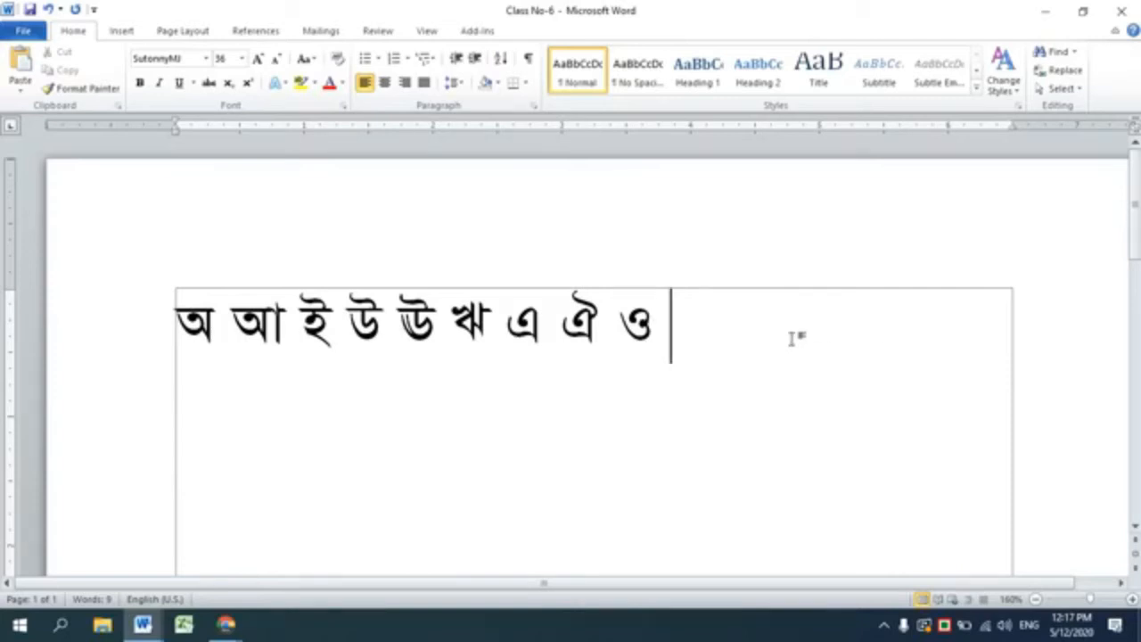
left_click_drag(793, 331, 54, 301)
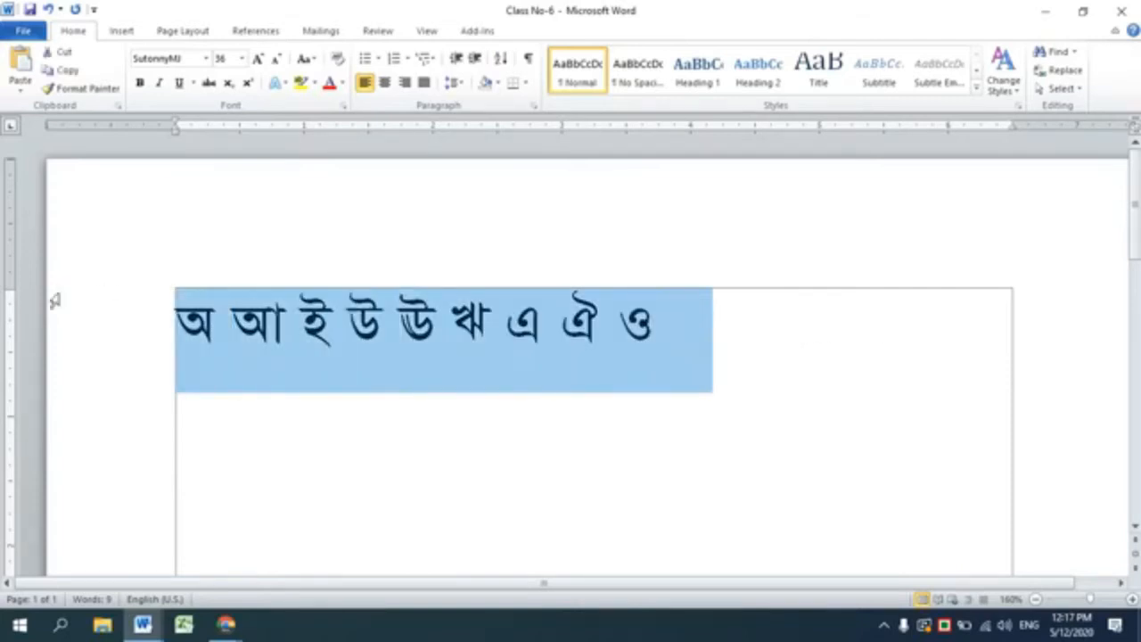
key("ctrl+b")
left_click(747, 336)
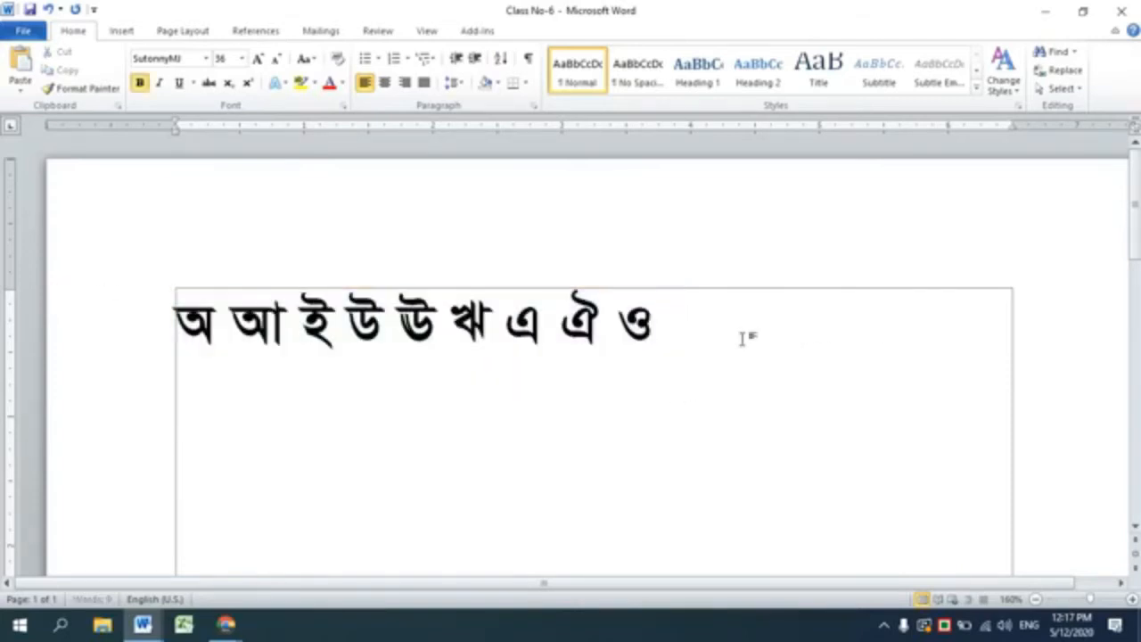
Type the conjunct word মন্তু on the line below the vowels and erase everything after ম.
type("মন")
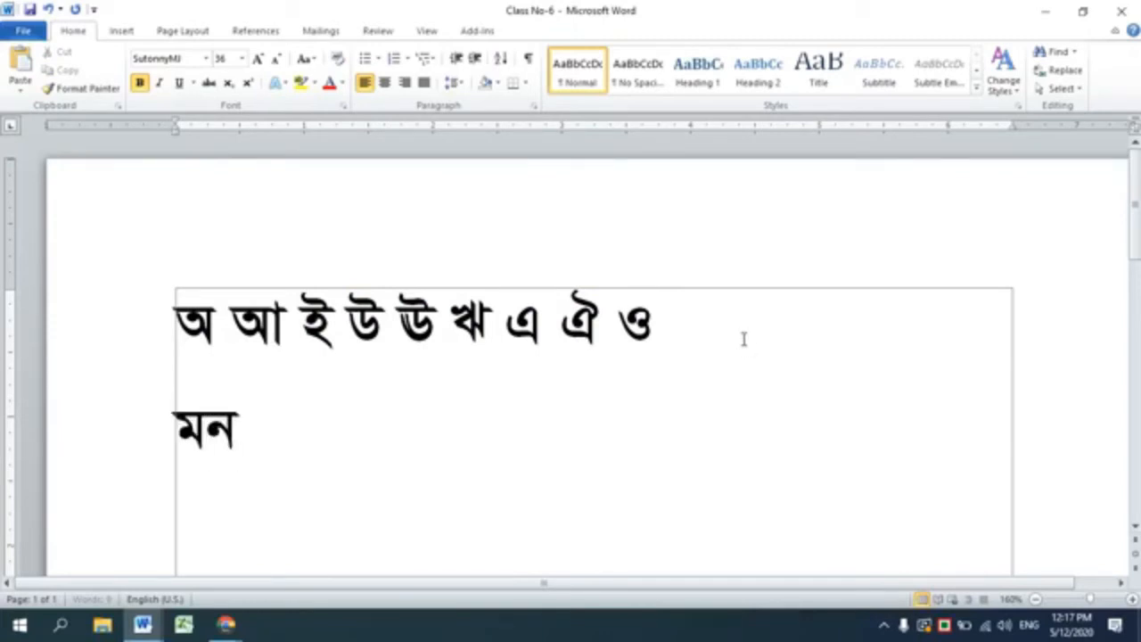
type("্ত")
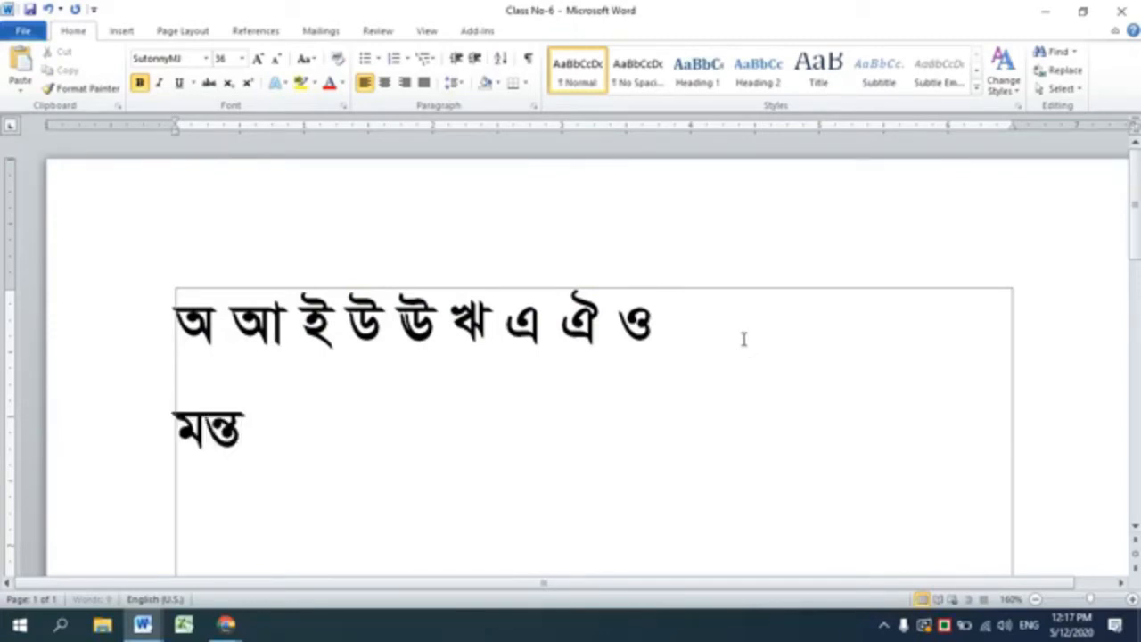
type("ু")
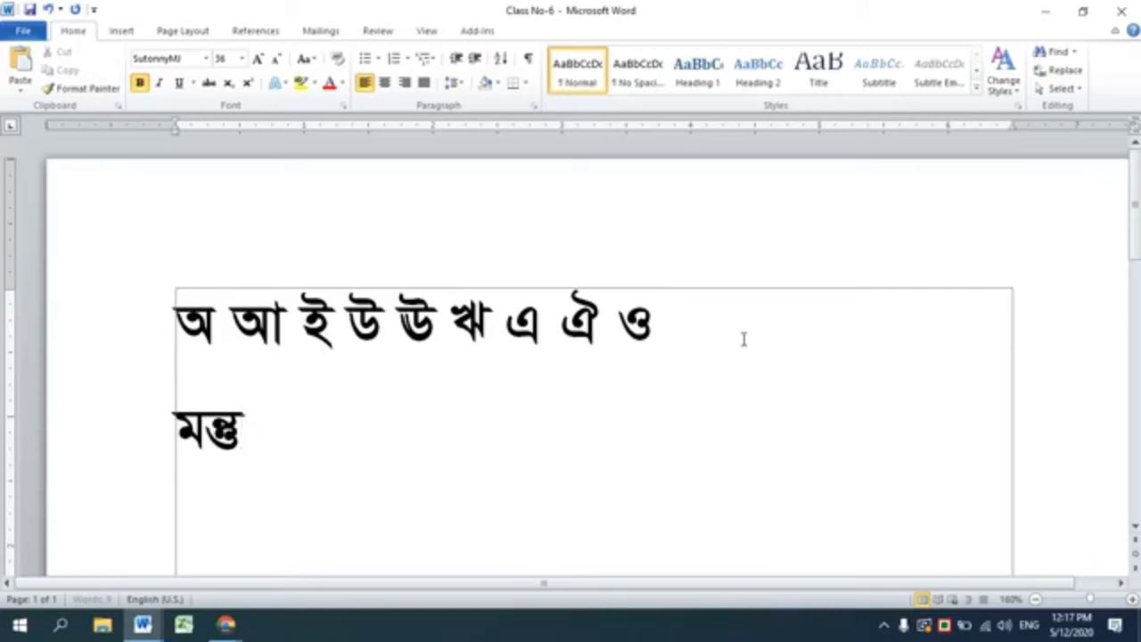
key("BackSpace")
key("BackSpace")
key("BackSpace")
key("BackSpace")
Complete the word মন্তু again and add the word কম্পিউটার with a comma after it.
type("ন্")
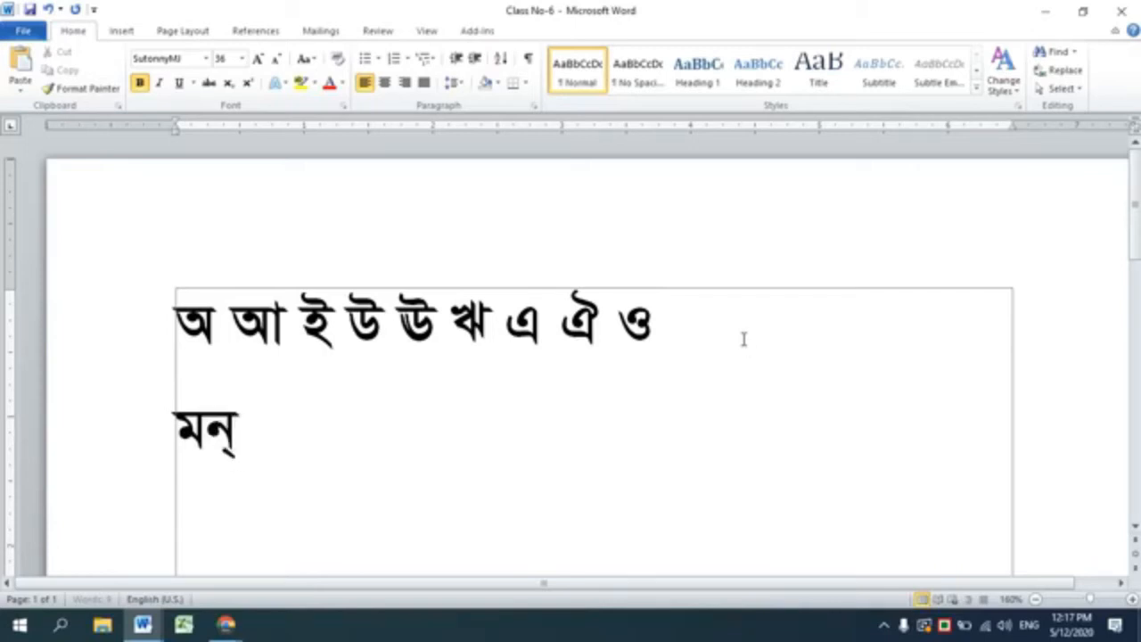
type("তু কমি")
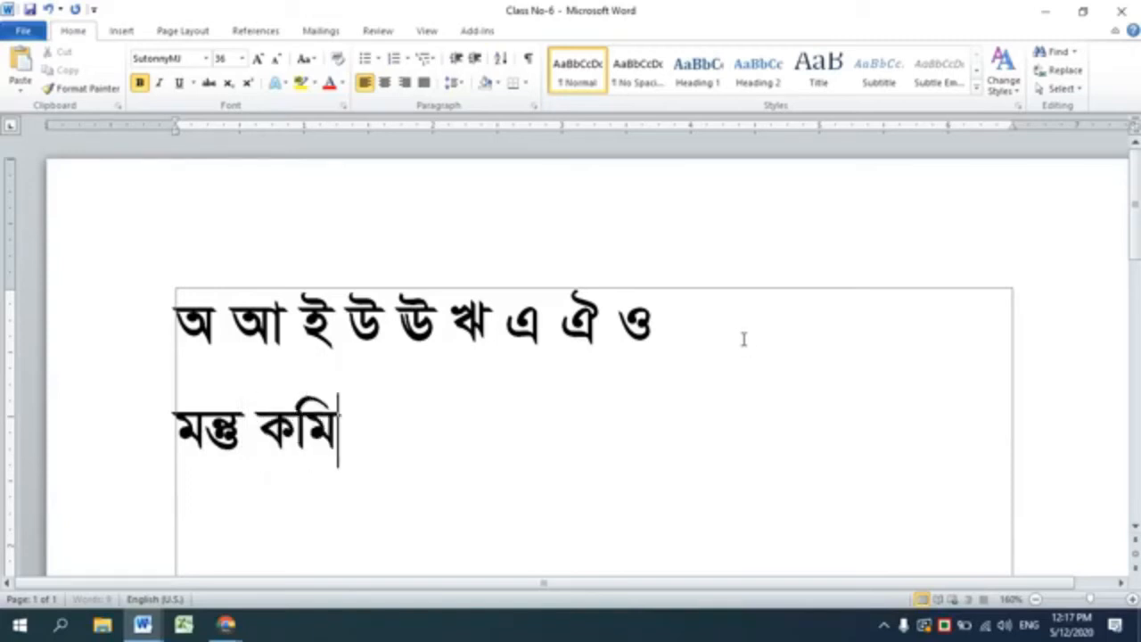
key("BackSpace")
type("্পিউট")
type("ার,")
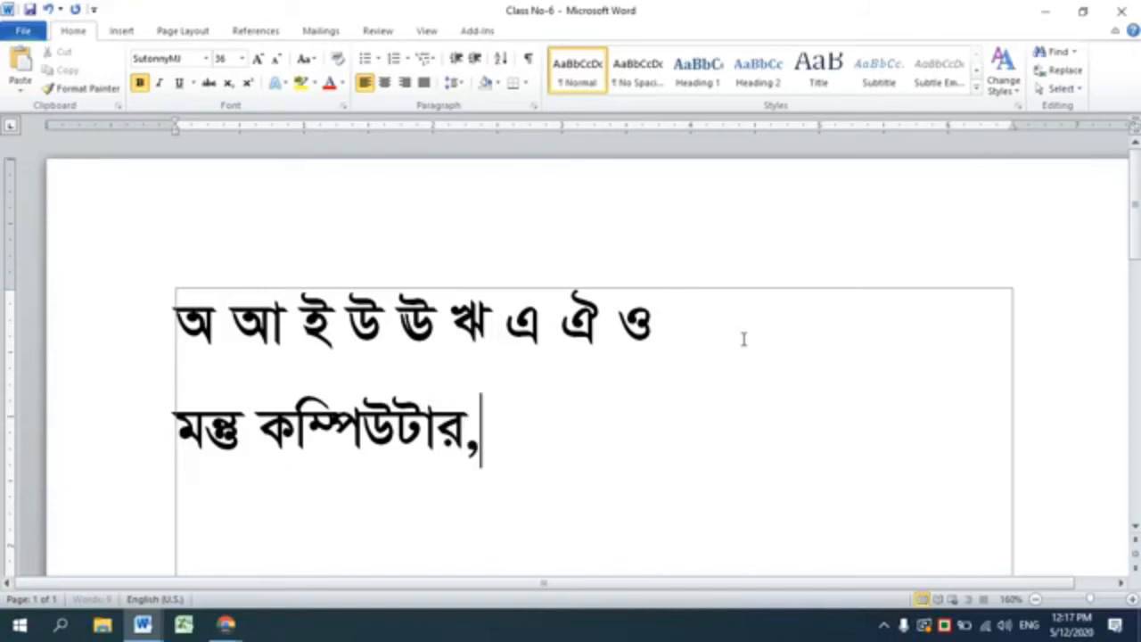
Continue the line with the conjunct words বিজ্ঞান and ক্ষমা, separated by a comma.
type(" ি")
type("বজ")
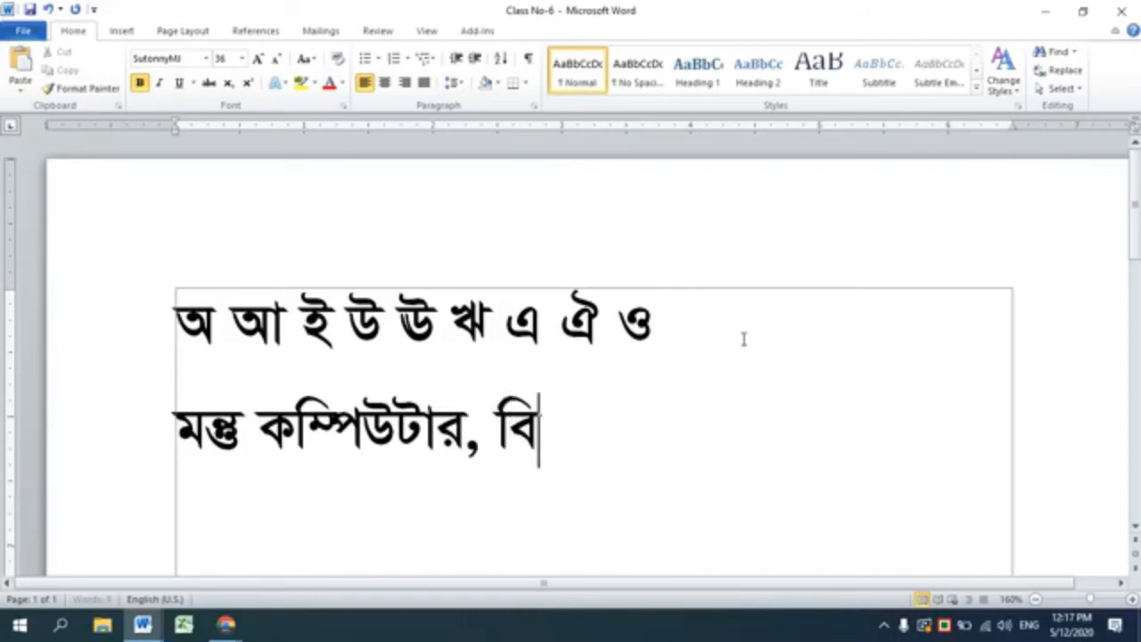
type("্ঞান")
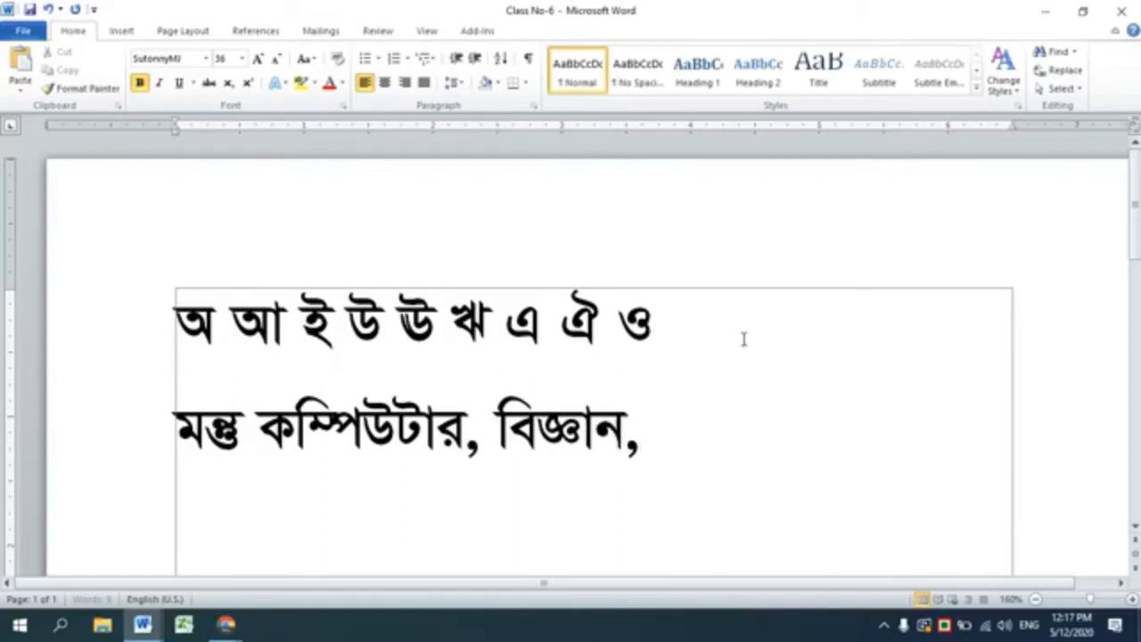
type(", ক্")
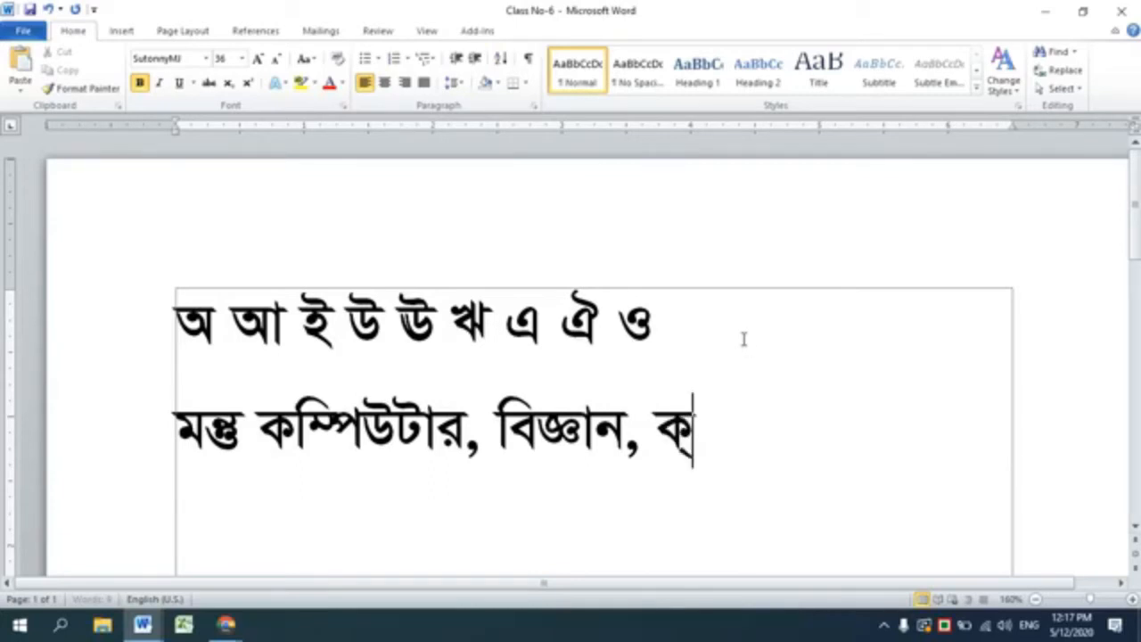
type("ষমা")
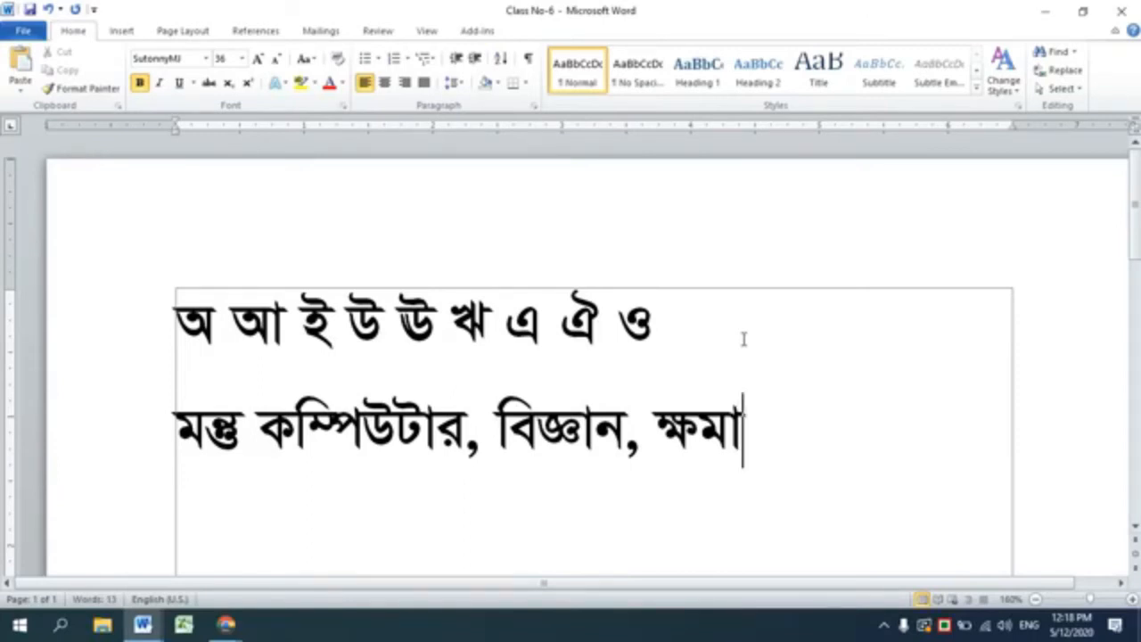
Add the conjunct word ব্রাহ্মণ with a comma after ক্ষমা on the second line.
type("ব্রা")
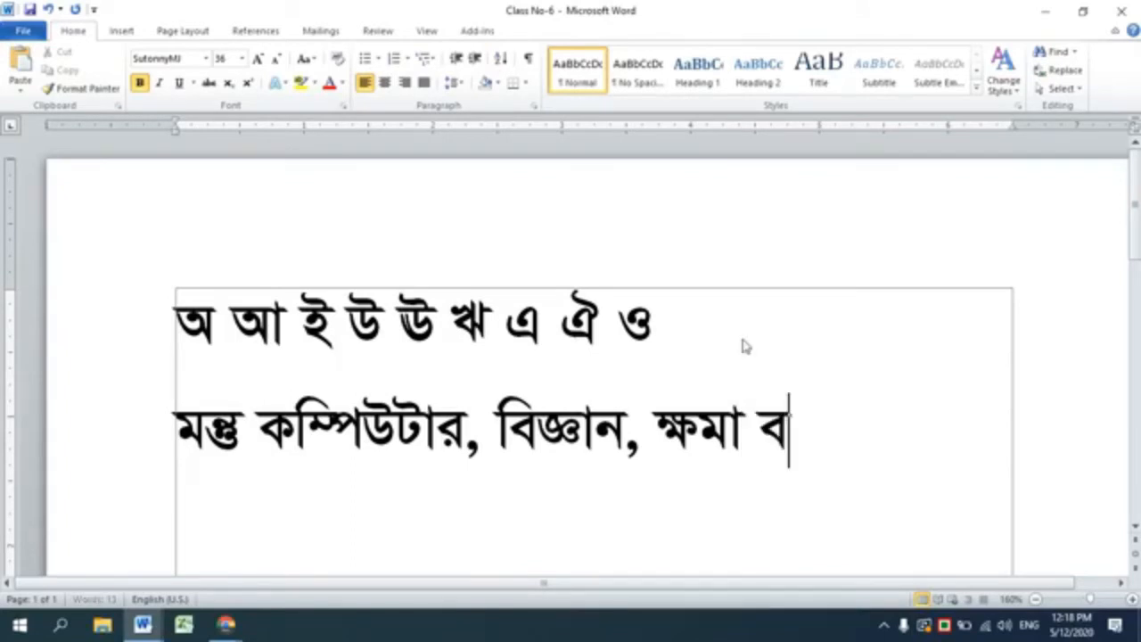
type("হ")
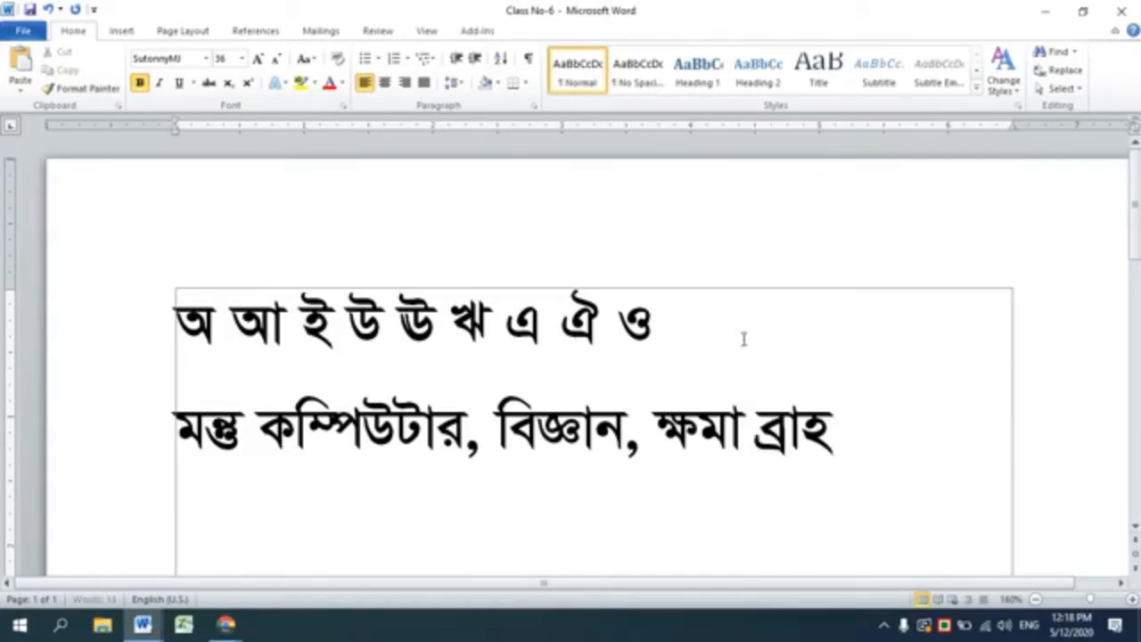
type("্ম")
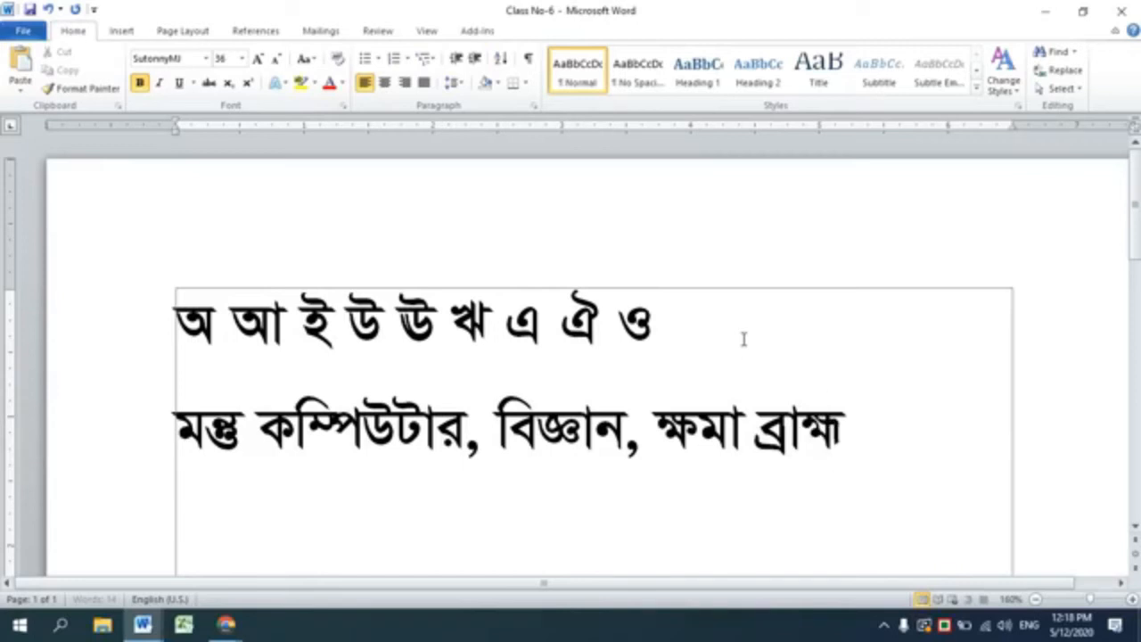
type("ণ")
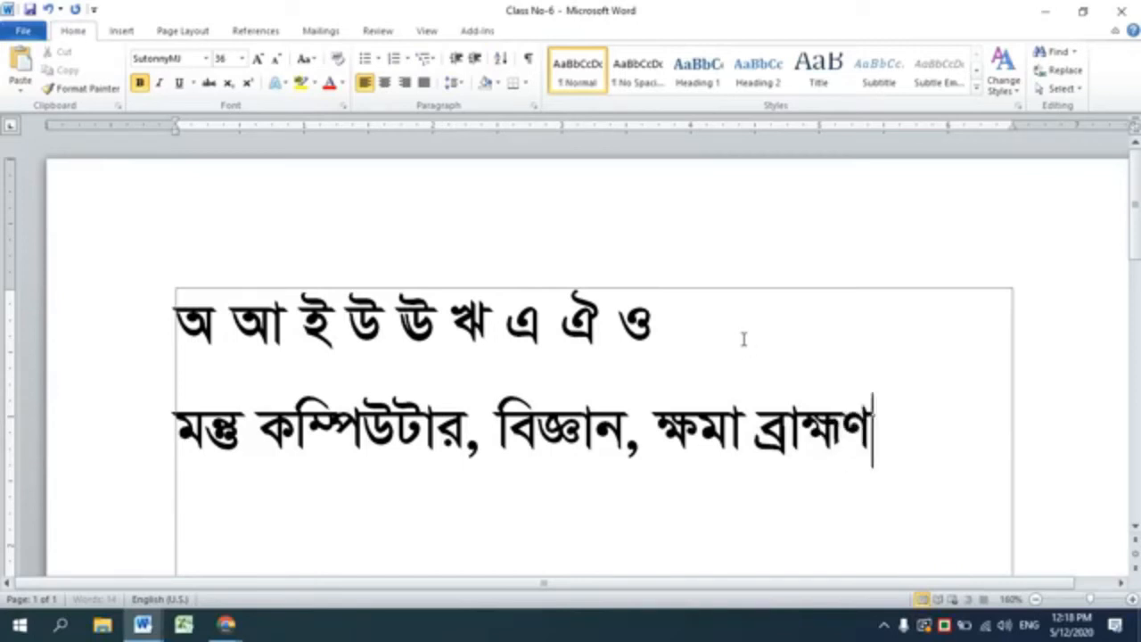
type(",")
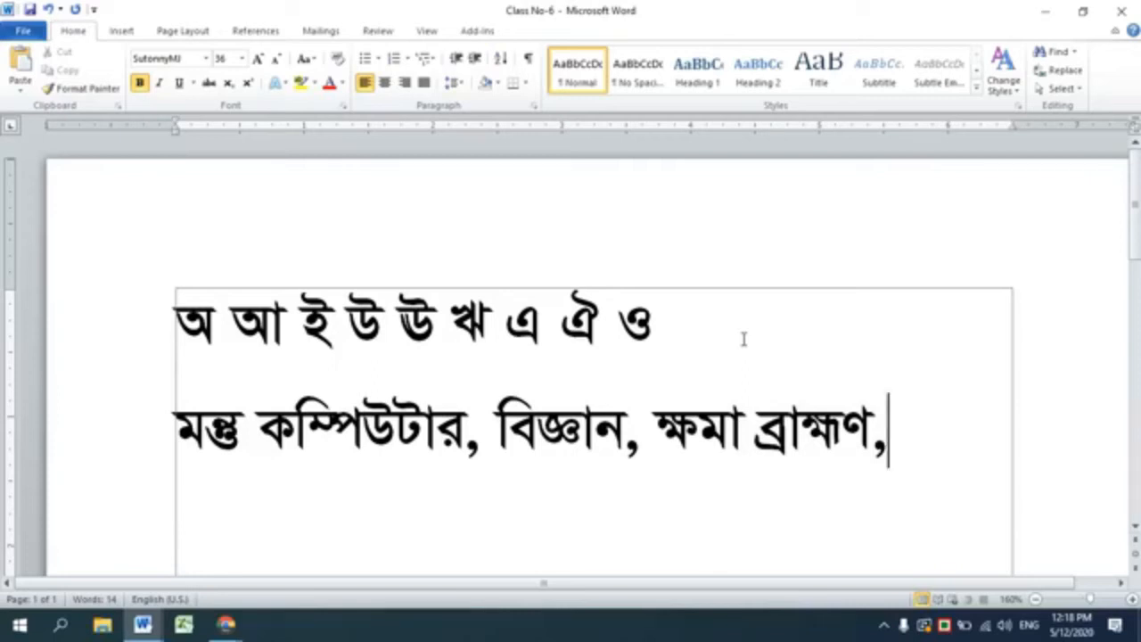
Start a new line below the conjunct words with the SutonnyMJ font and a red font colour.
left_click(148, 627)
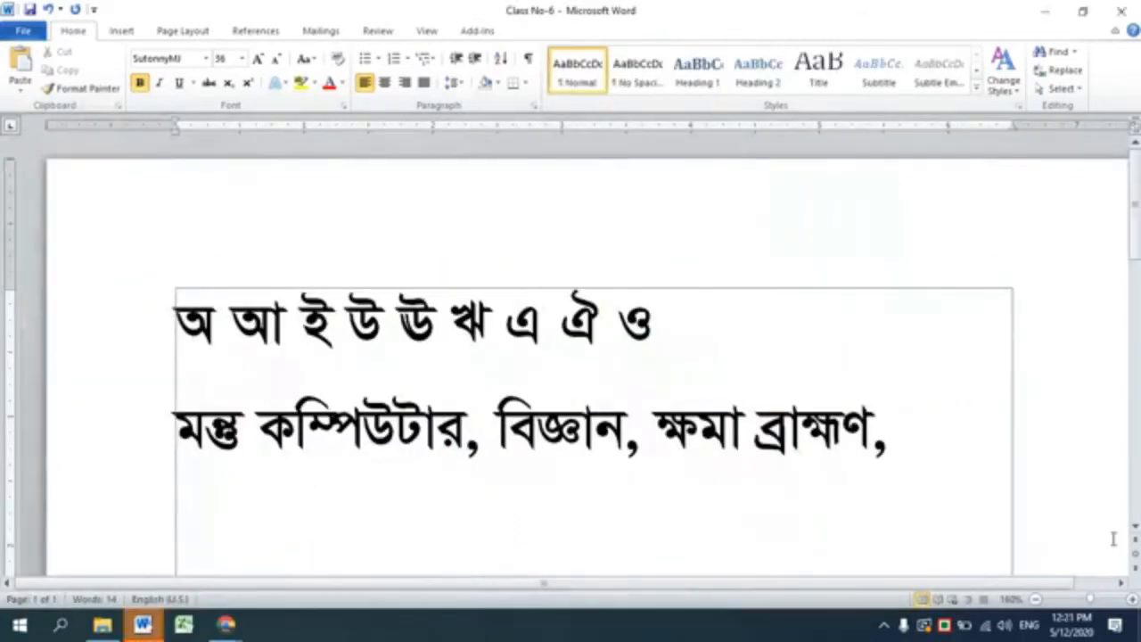
scroll(848, 472, "down", 3)
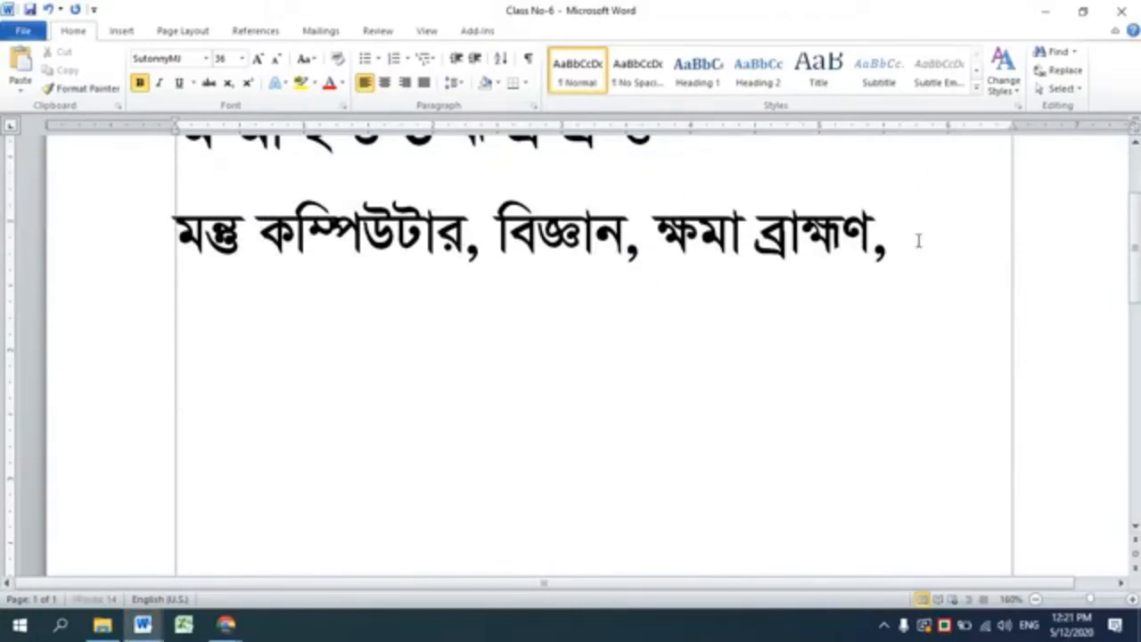
key("Return")
left_click(206, 58)
left_click(200, 194)
left_click(343, 83)
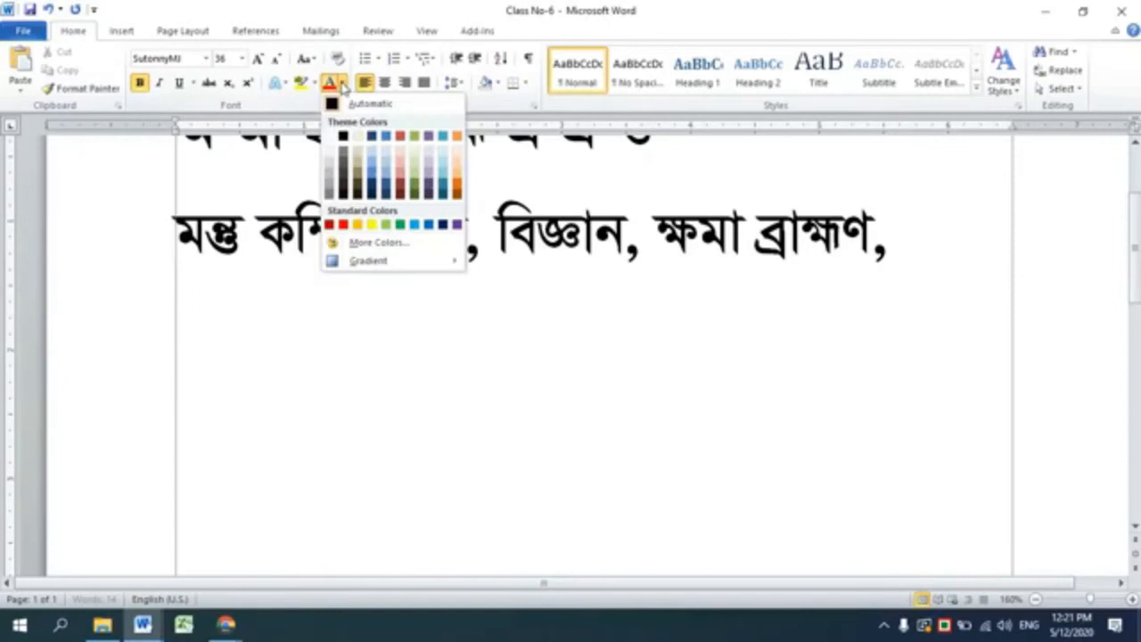
left_click(341, 224)
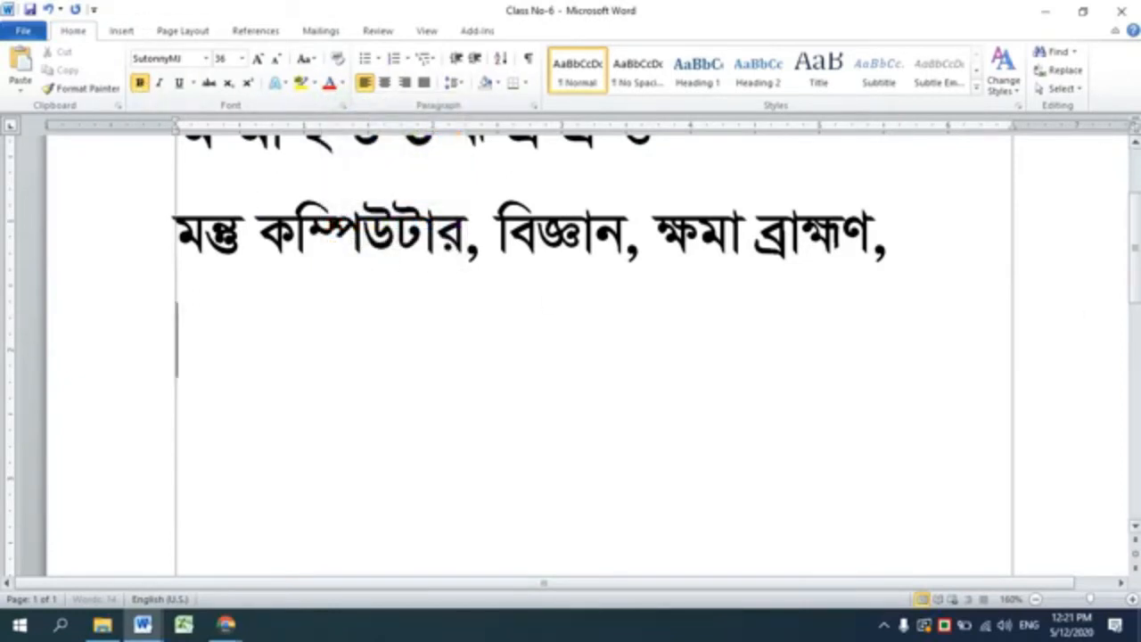
Write আমরা দক্ষতা উন্নয়ণ প্রশিক্ষণ কেন্দ্র on the new red line.
type("আ")
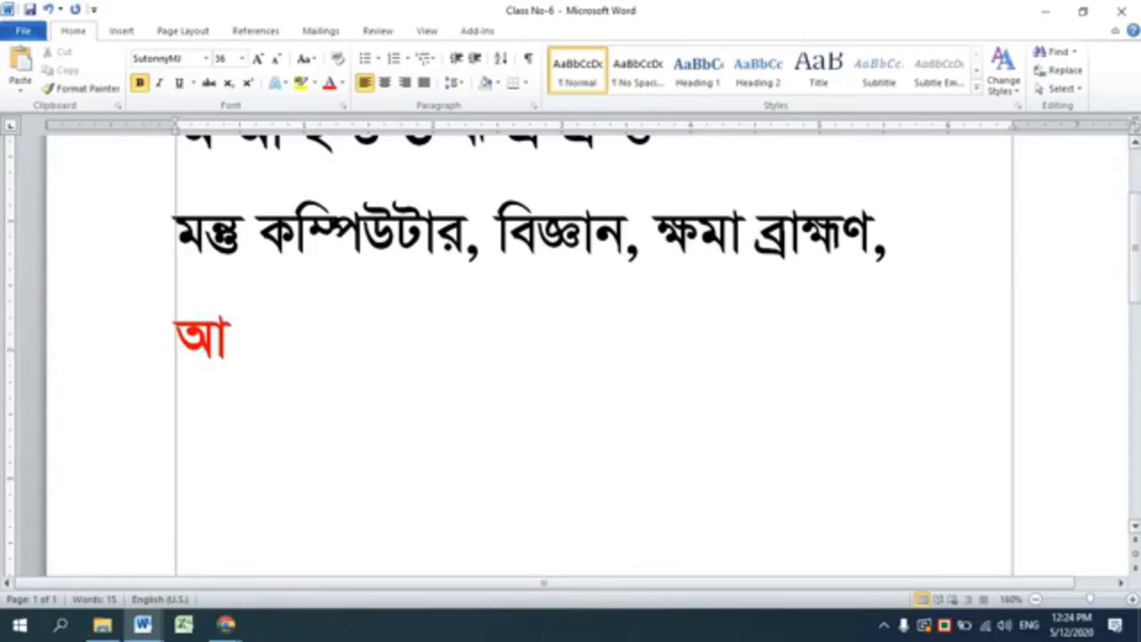
type("মরা")
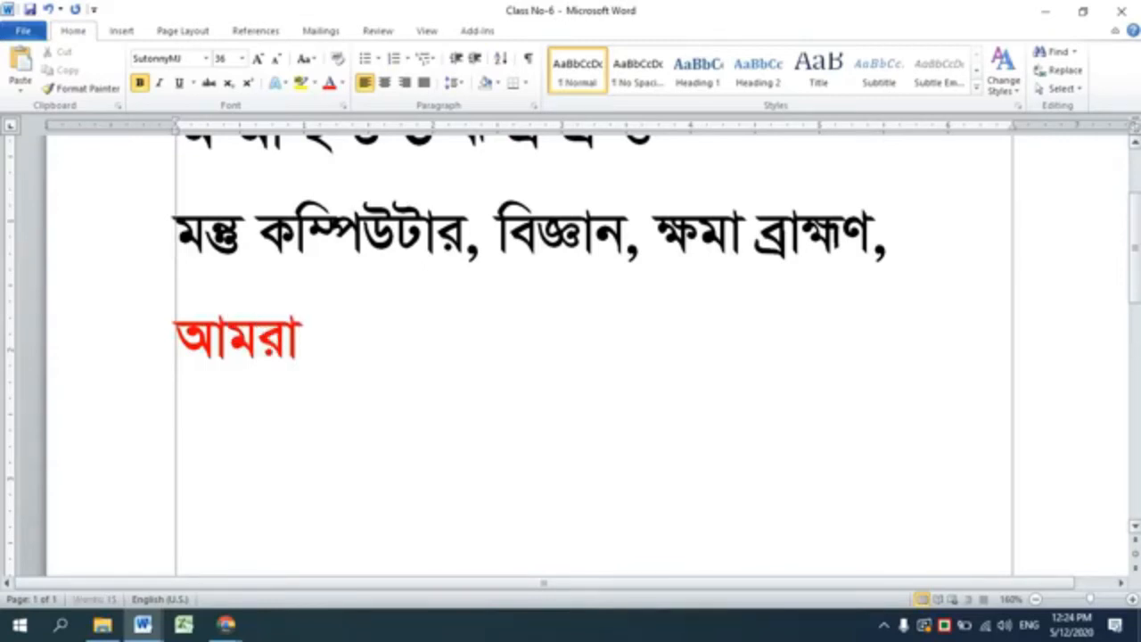
type(" দক্ষতা")
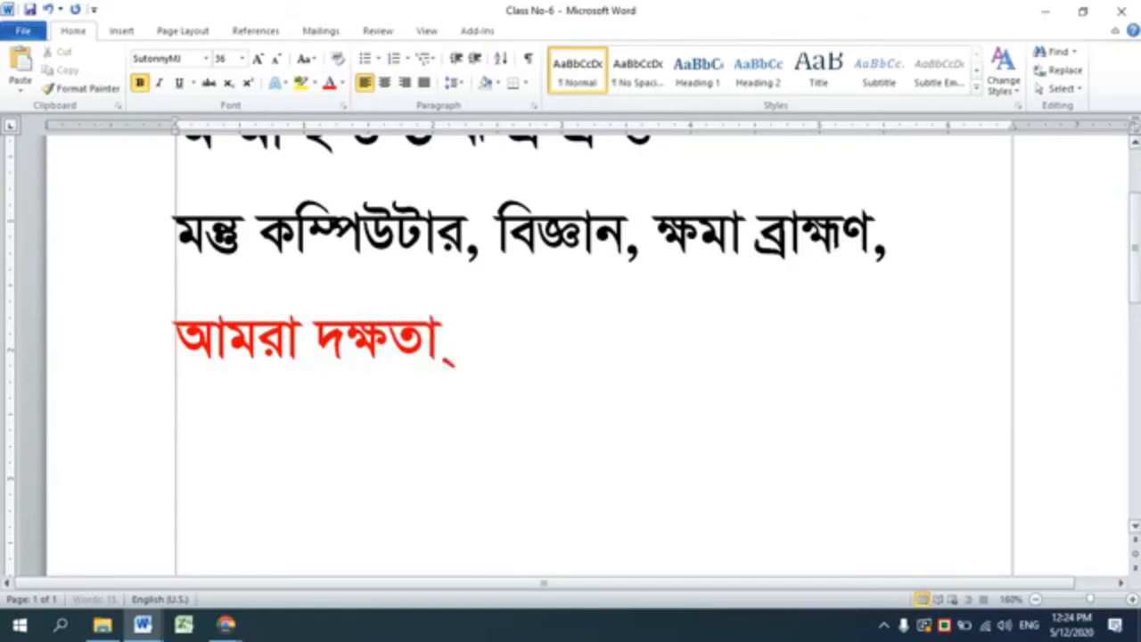
type(" উন্নয়")
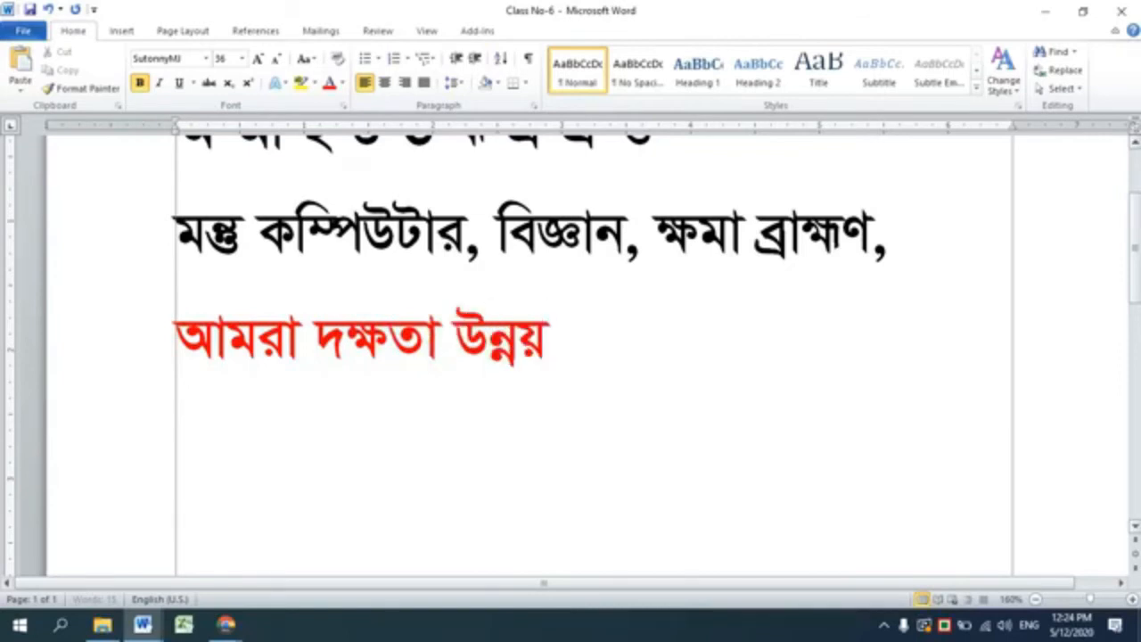
type("ণ প্রি")
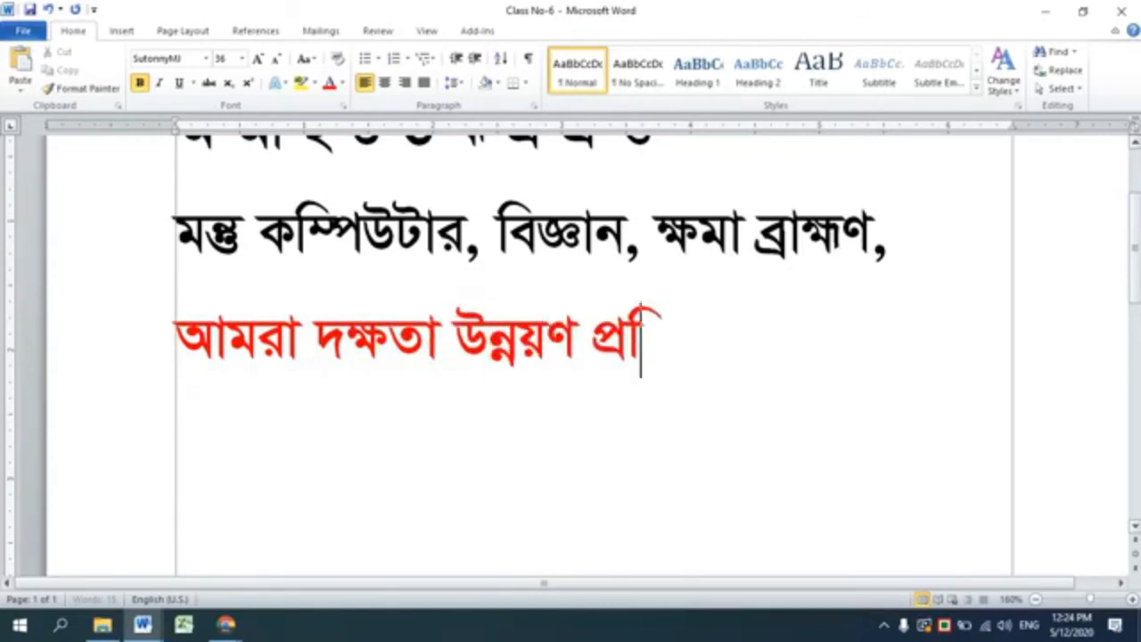
type("শক্ষ")
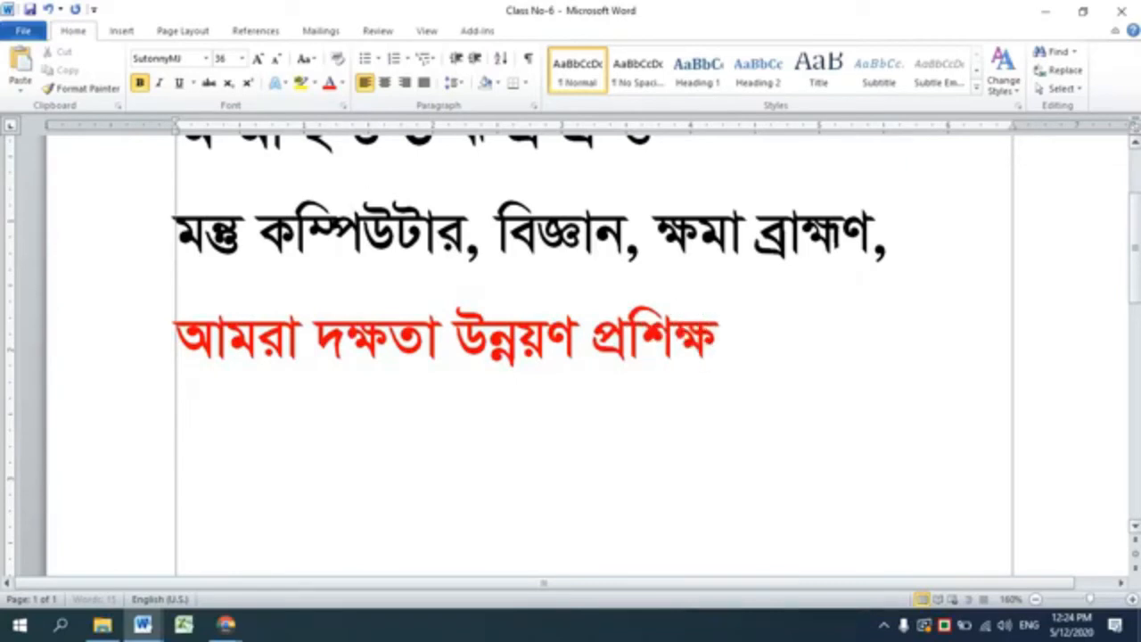
type("ণ ে")
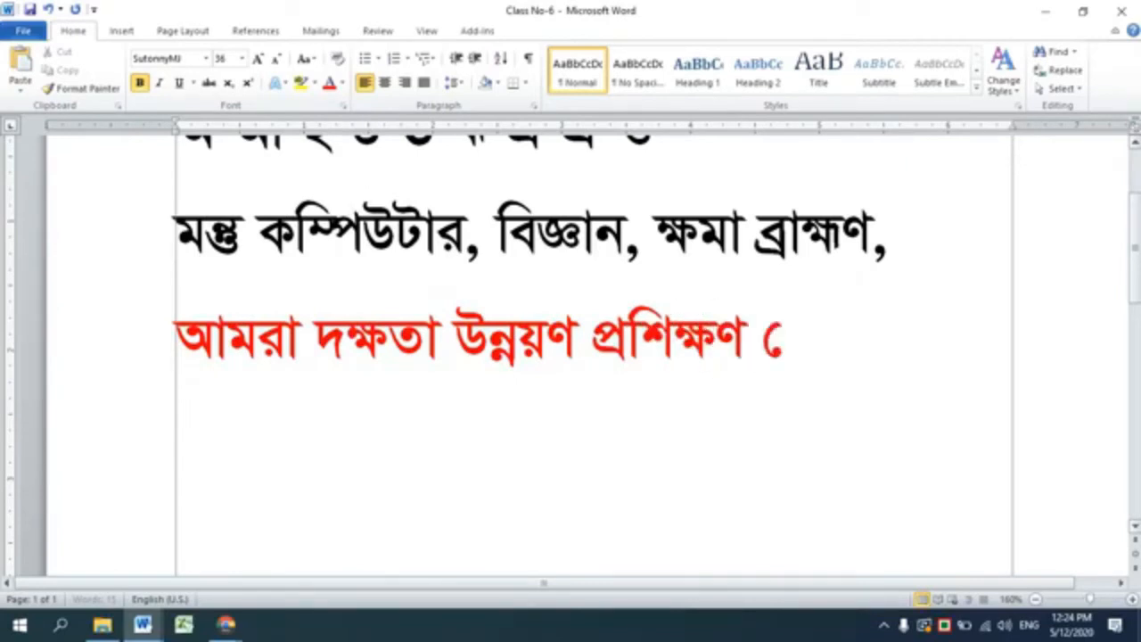
type("কন্দ্র")
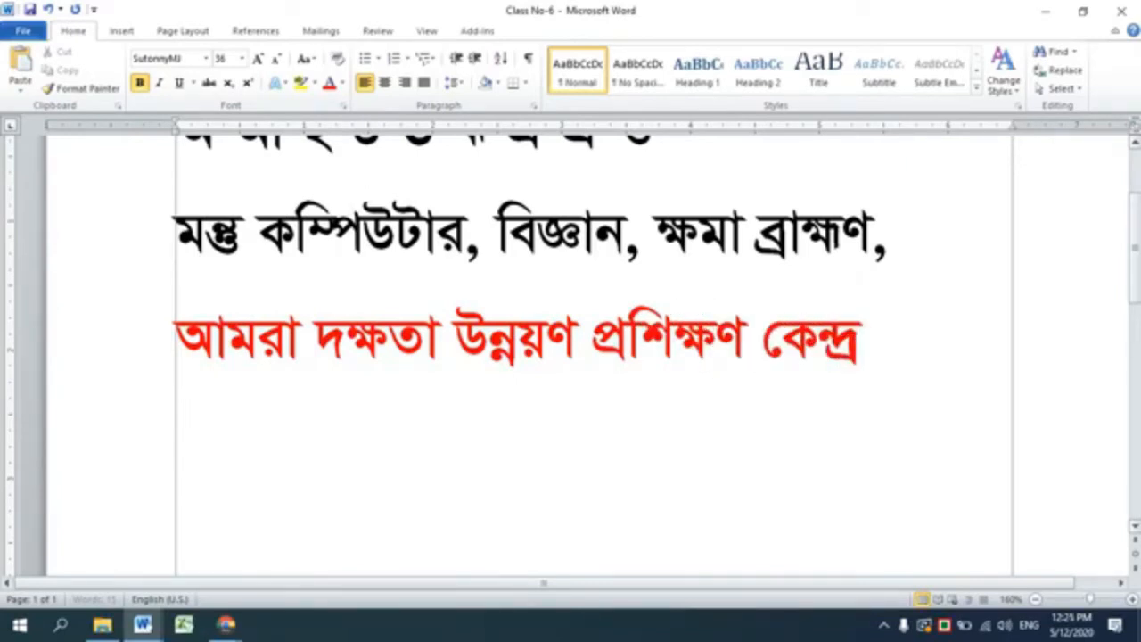
Continue the red sentence after কেন্দ্র with a comma and the words কুষ্টিয়ার শিক্ষার্থী.
type(", কুিষ")
key("BackSpace")
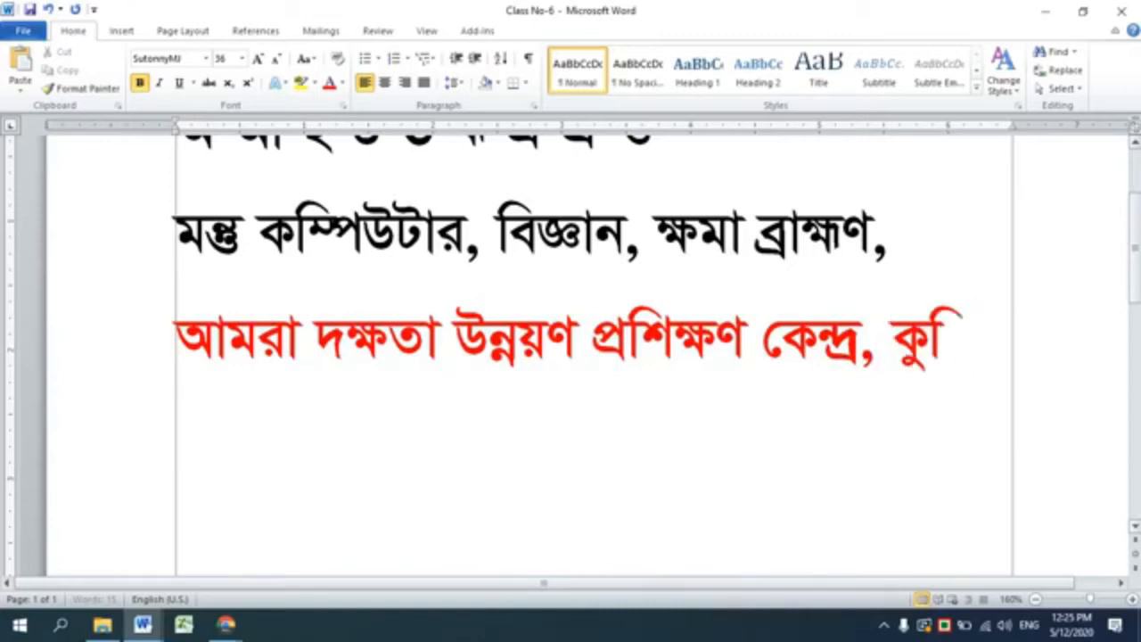
type("ষ্টয়ার")
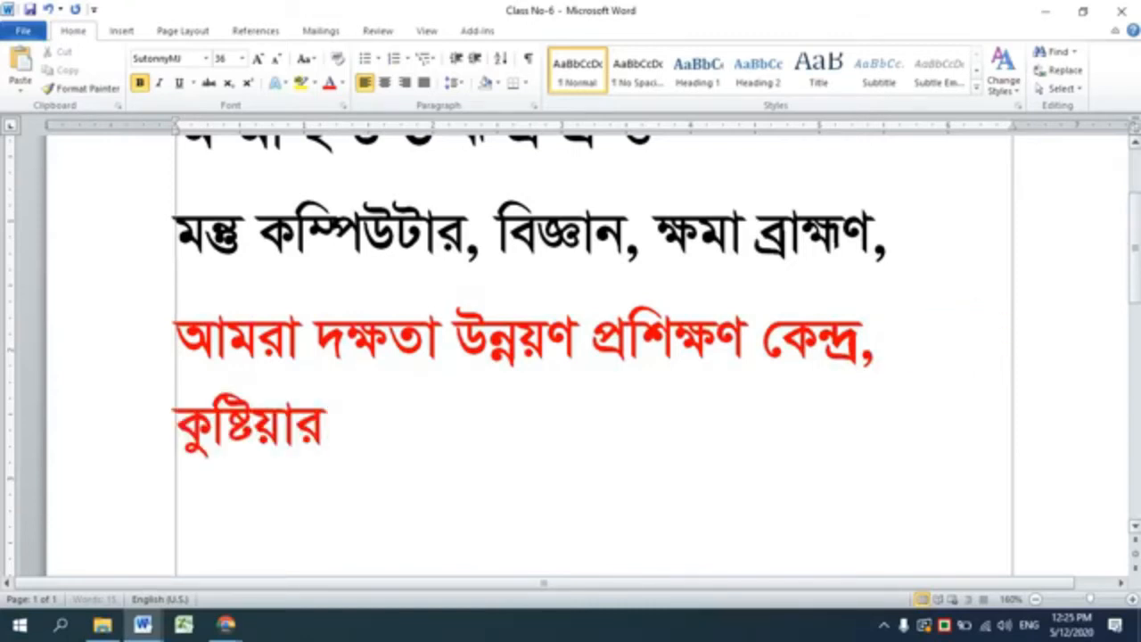
type(" িশক্ষ")
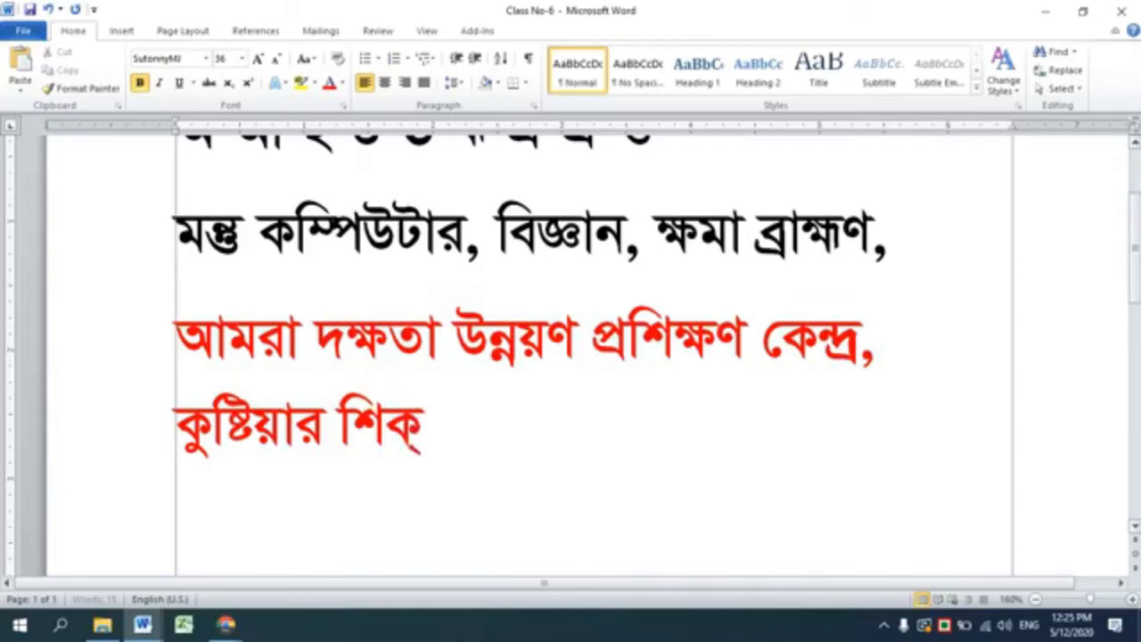
type("াথর্ী")
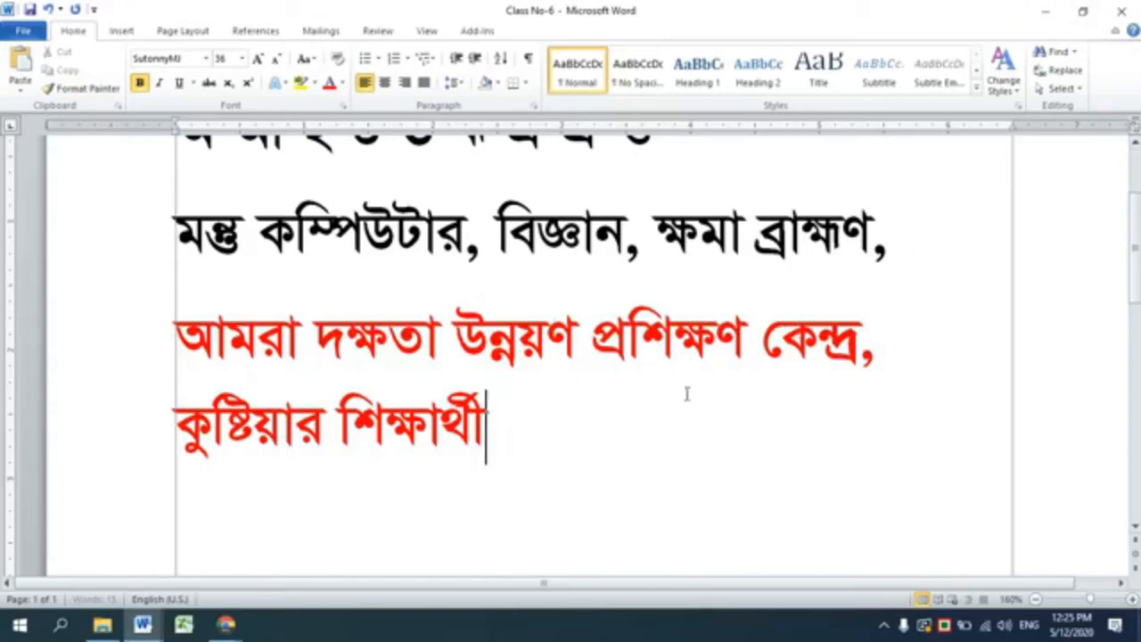
Reduce the font size of the whole red sentence to 28 so that it fits on one line.
left_click_drag(685, 392, 198, 367)
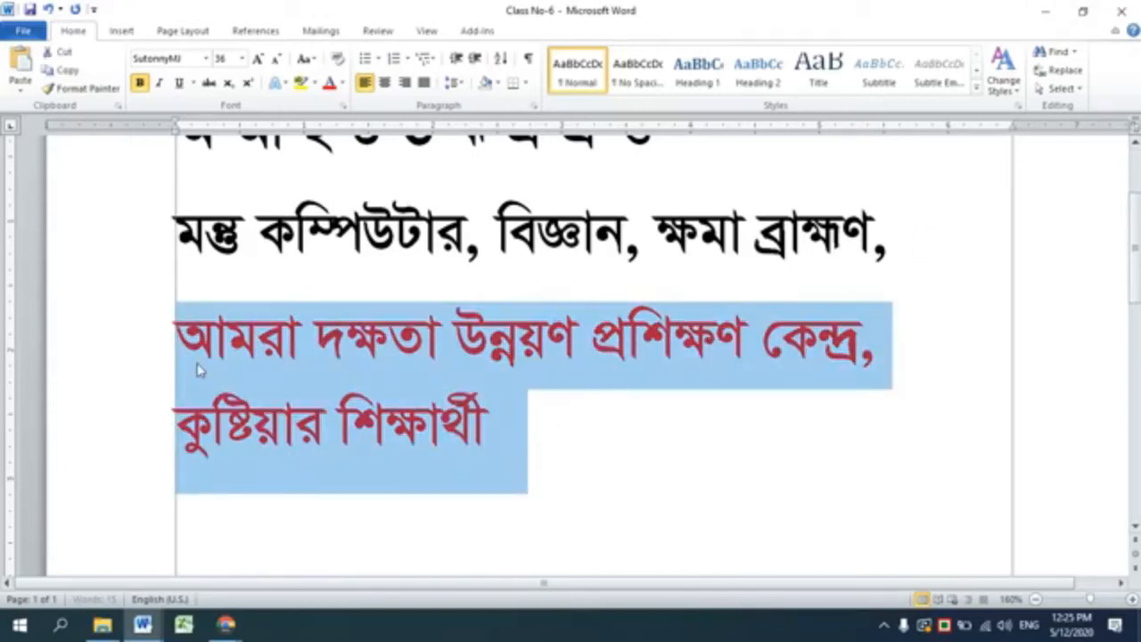
key("ctrl+bracketleft")
key("ctrl+bracketleft")
key("ctrl+bracketleft")
key("ctrl+bracketleft")
key("ctrl+bracketleft")
key("ctrl+bracketleft")
key("ctrl+bracketleft")
key("ctrl+bracketleft")
key("ctrl+bracketleft")
key("ctrl+bracketleft")
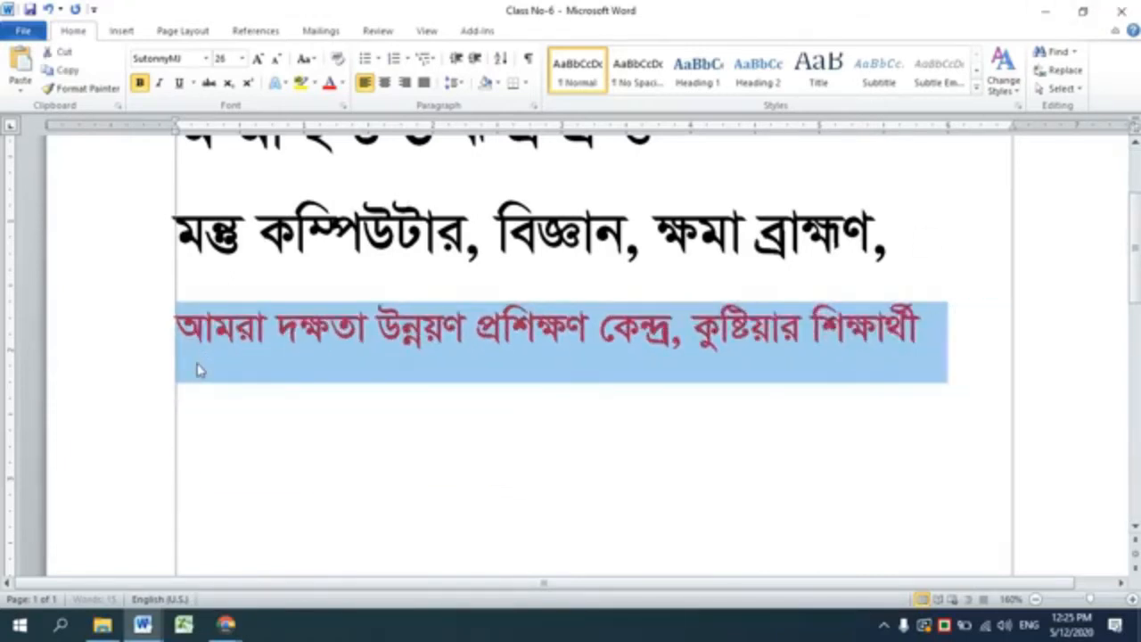
key("ctrl+bracketright")
key("ctrl+bracketright")
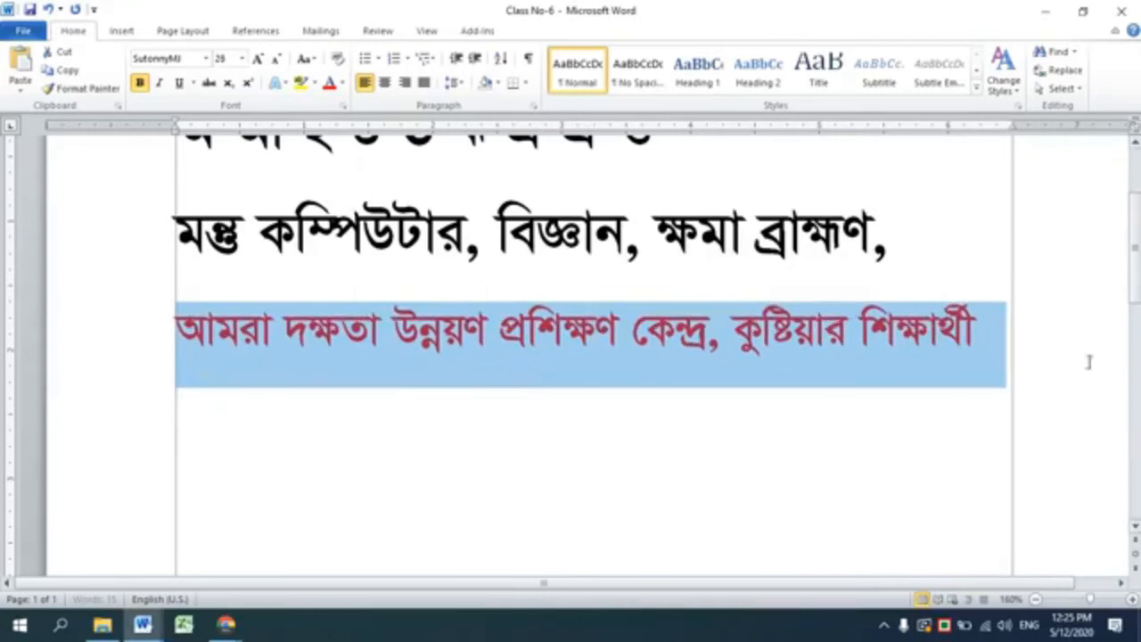
Start an empty line below the red sentence and set its font to Bahnschrift SemiBold Condensed.
left_click(986, 346)
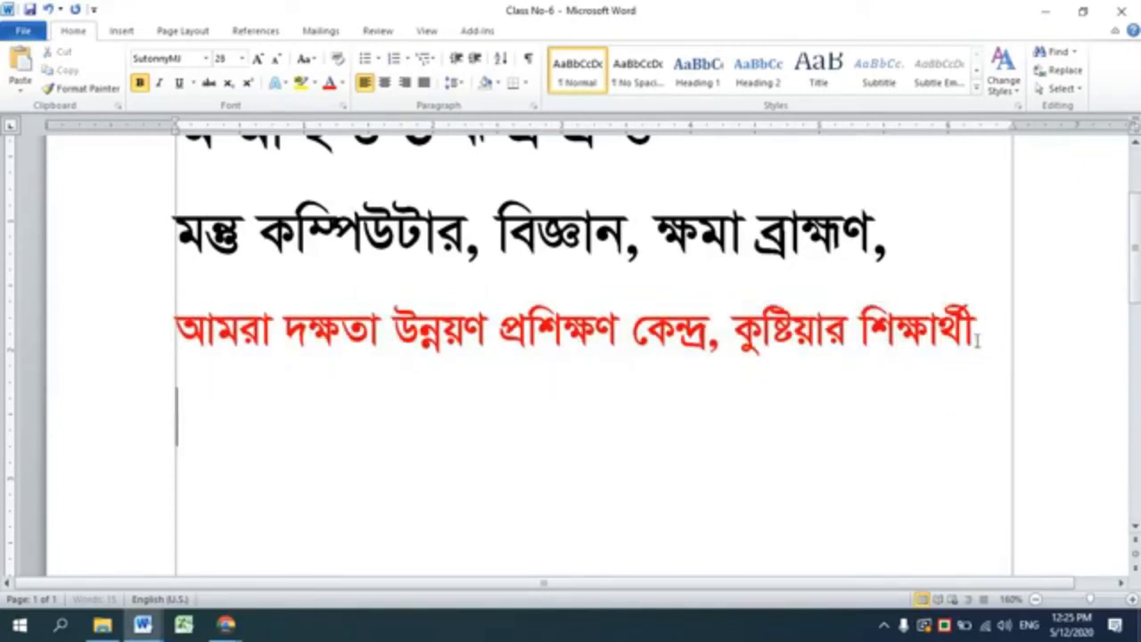
left_click(205, 59)
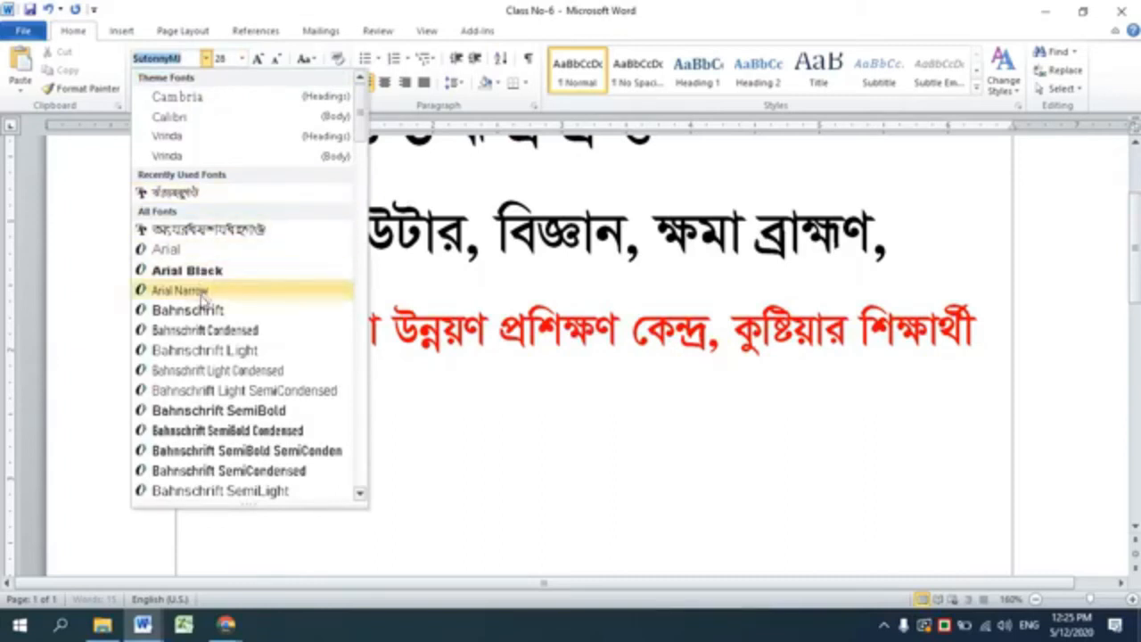
left_click(228, 432)
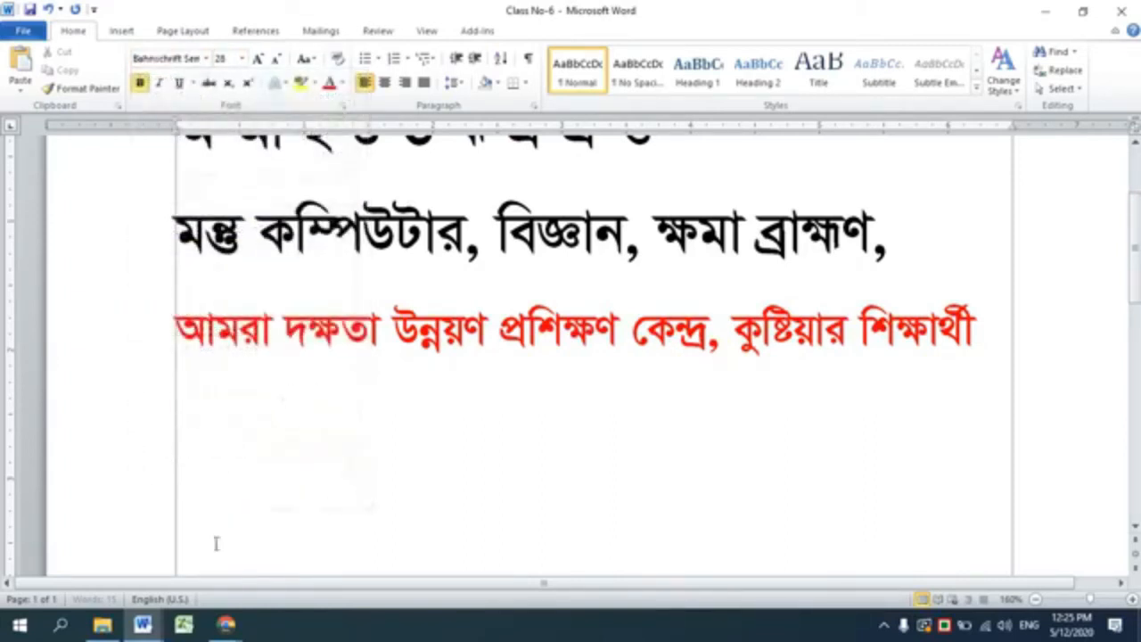
Check the English translation of the red sentence in the Application & Trans document and return to Class No-6.
right_click(145, 630)
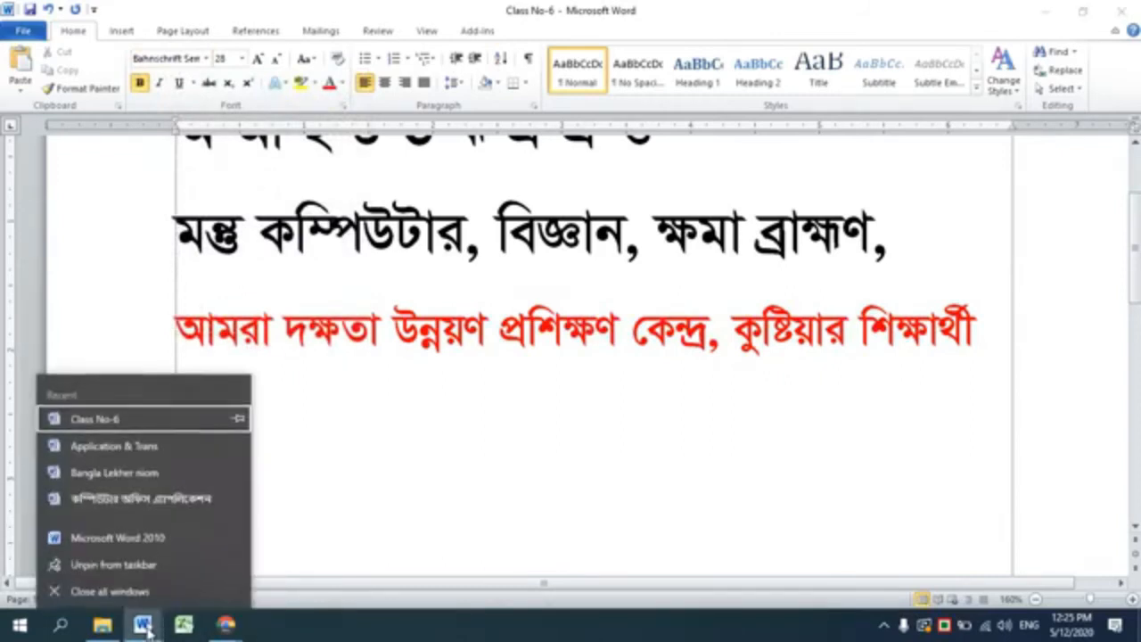
left_click(117, 445)
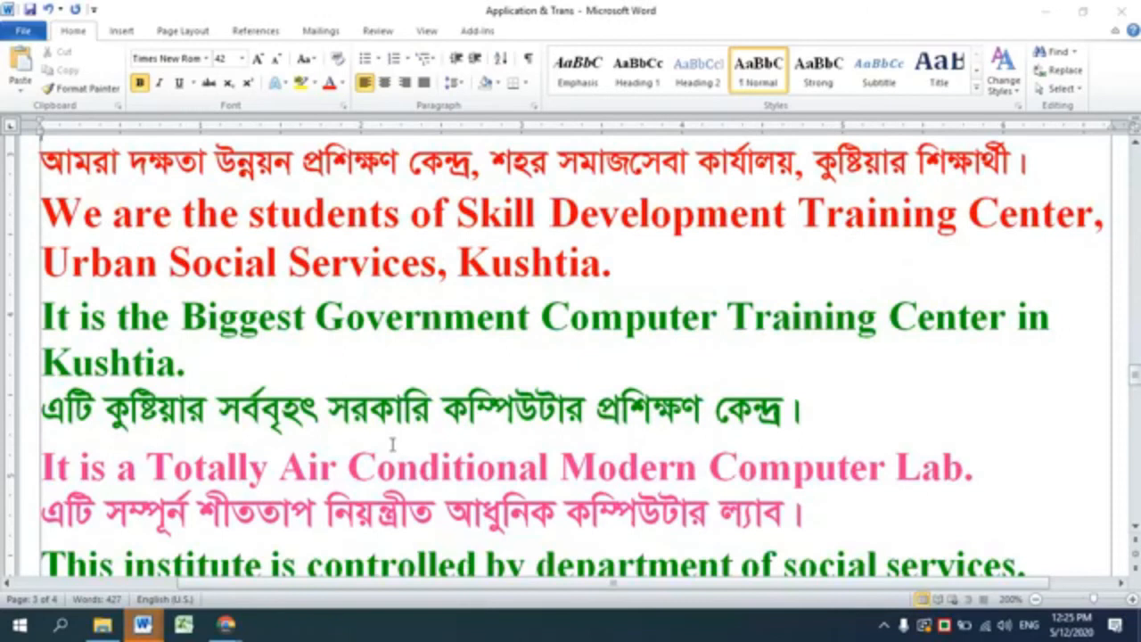
scroll(395, 442, "up", 1)
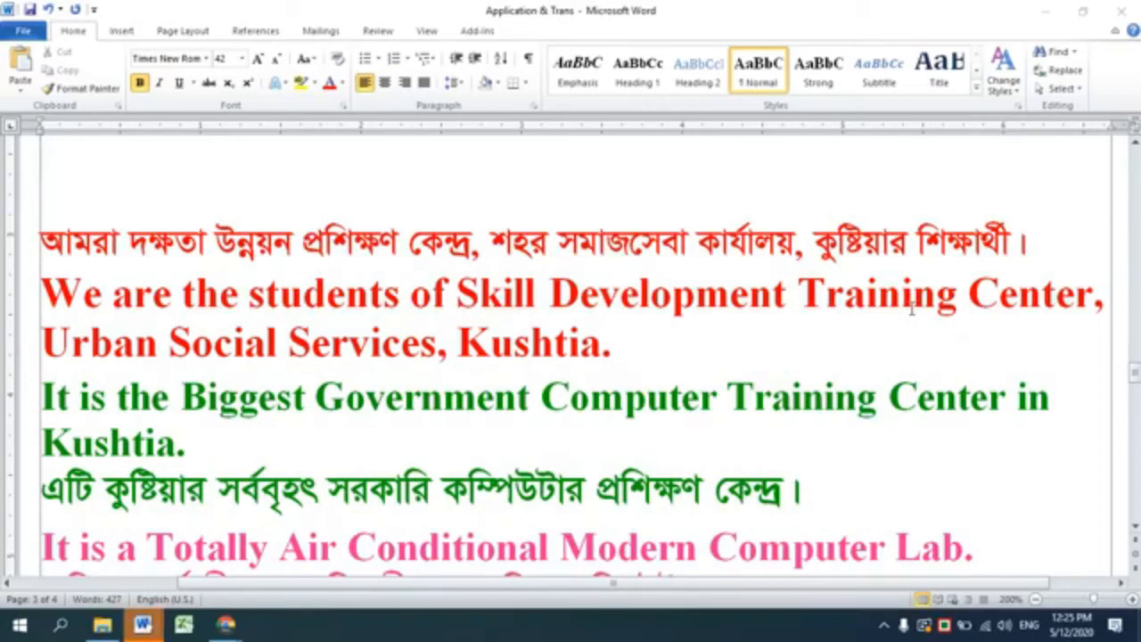
right_click(142, 630)
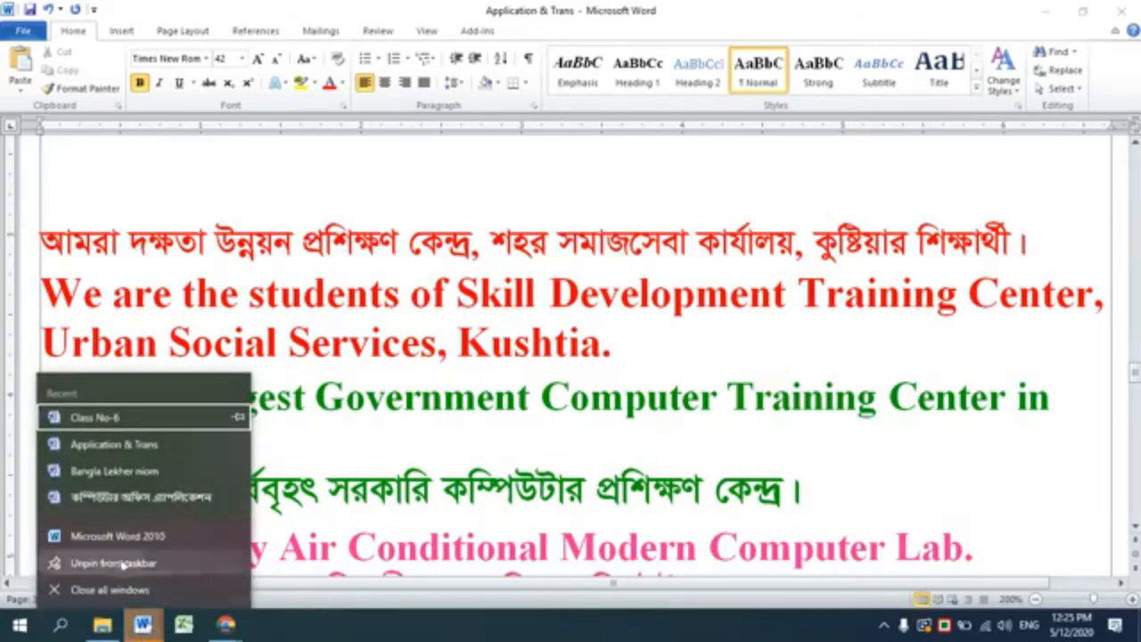
left_click(93, 418)
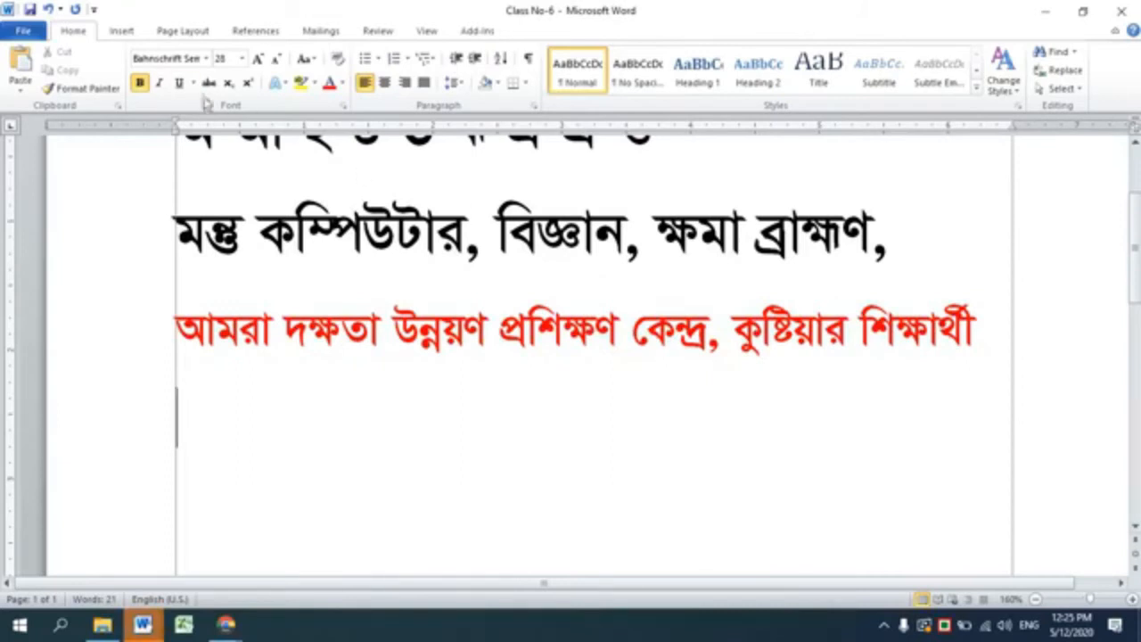
Set the font of the empty line below the red sentence to Yu Gothic UI Semibold.
left_click(207, 59)
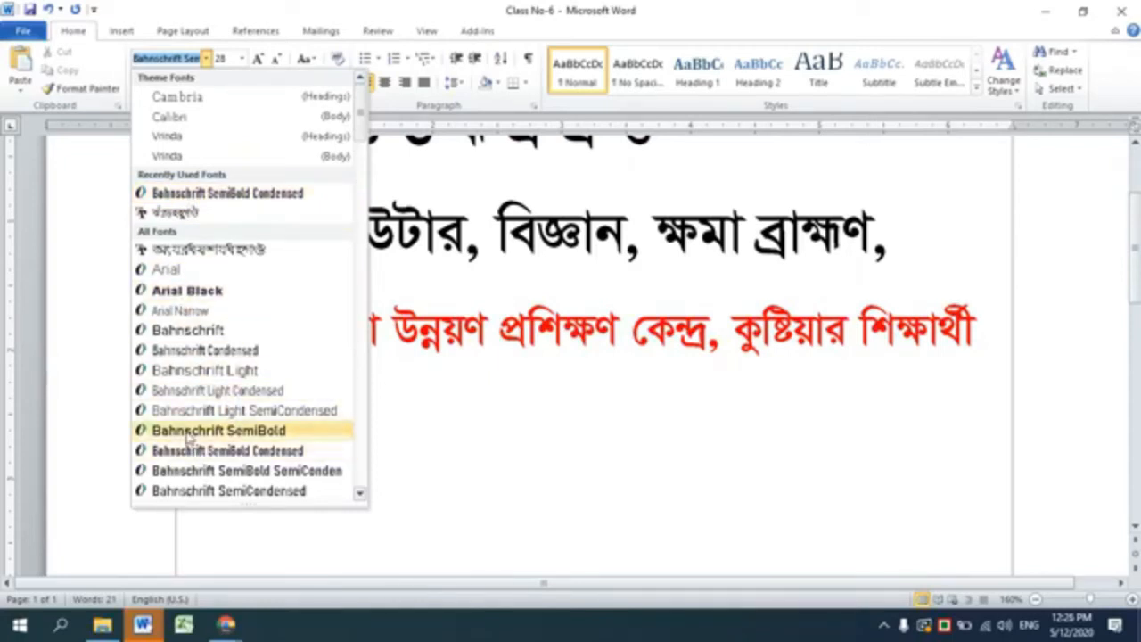
scroll(187, 435, "down", 4)
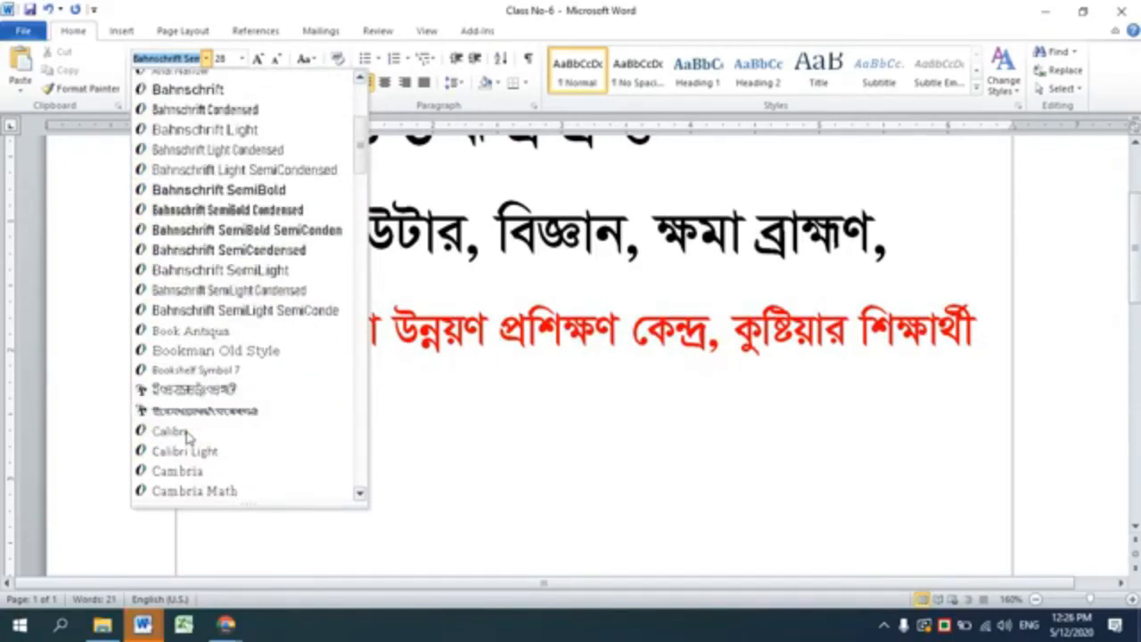
scroll(188, 434, "down", 15)
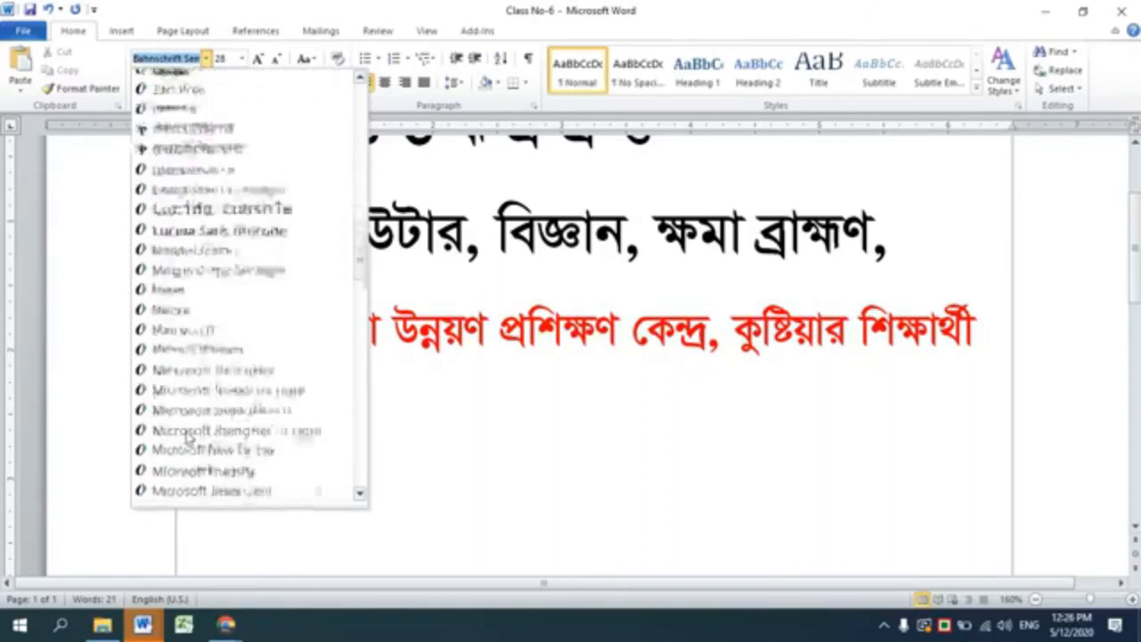
scroll(187, 435, "down", 8)
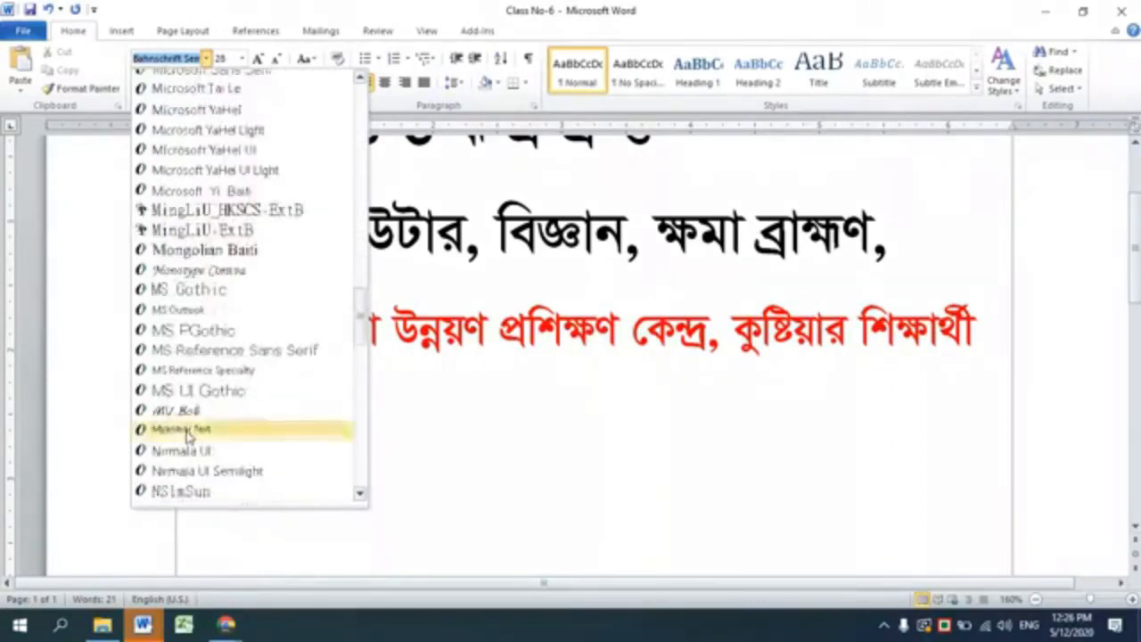
scroll(188, 435, "down", 15)
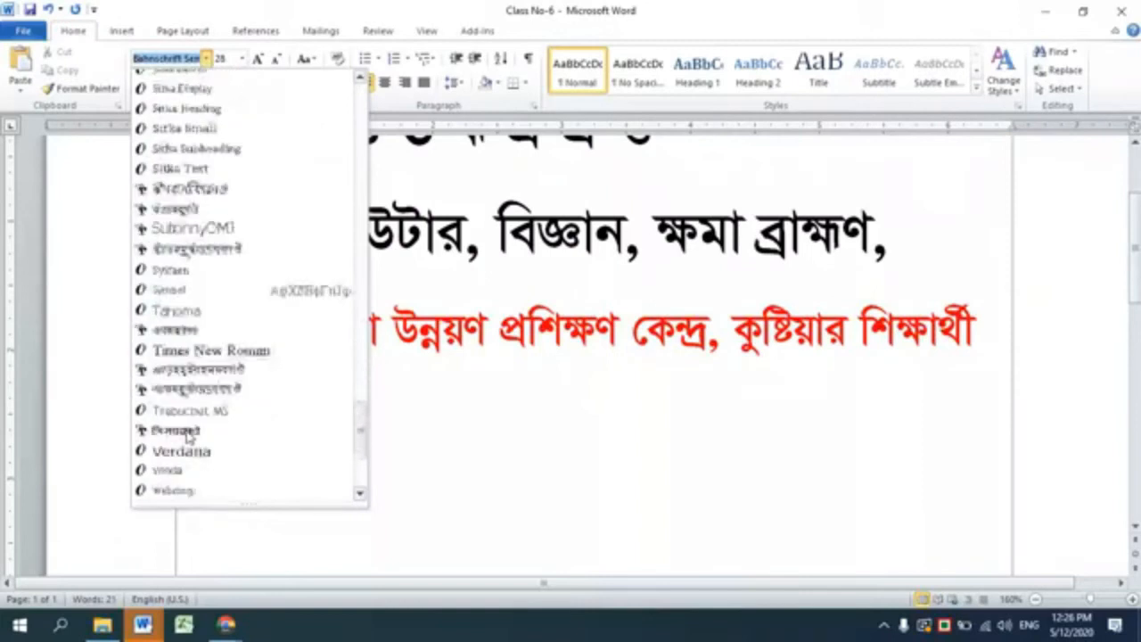
scroll(187, 435, "down", 3)
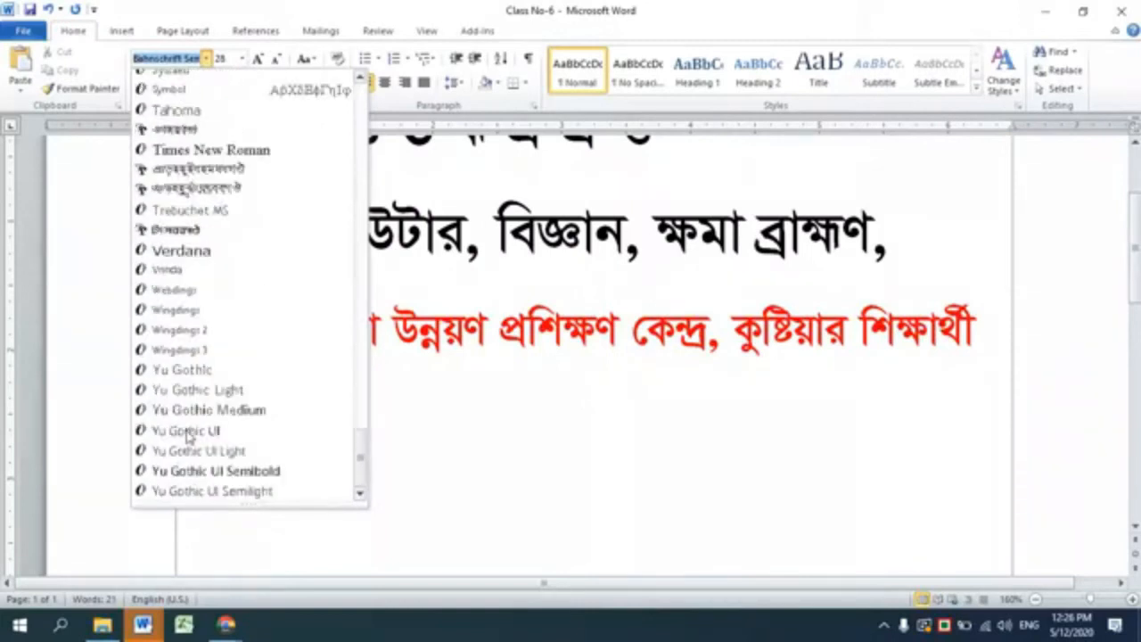
left_click(258, 470)
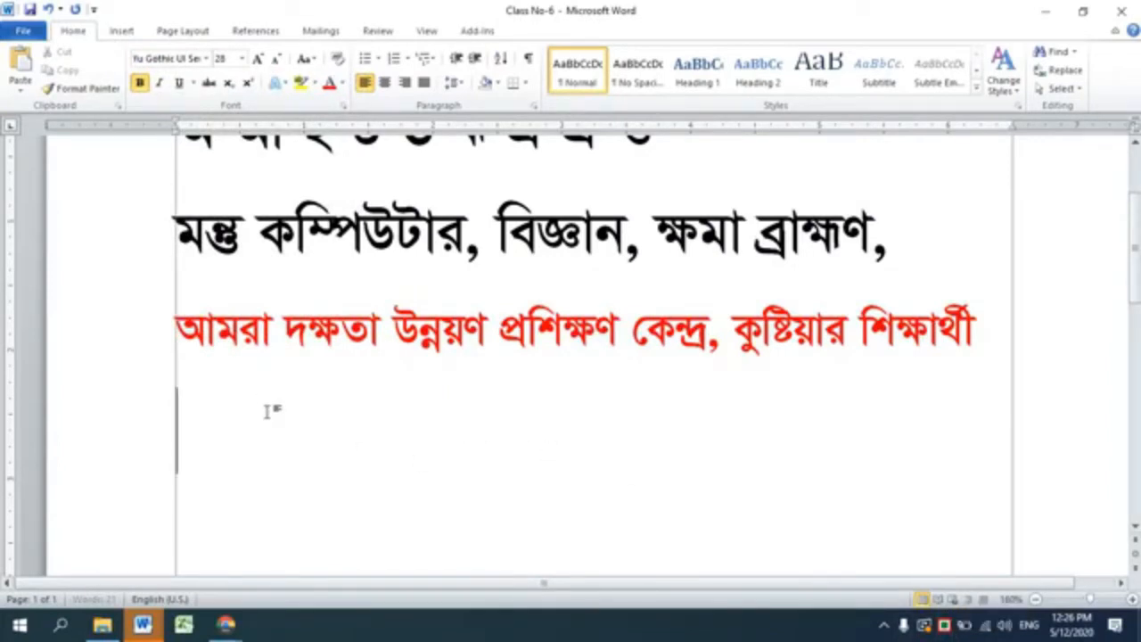
Try a letter on the empty line, remove it, and switch the keyboard from Bangla to English typing mode.
type("h")
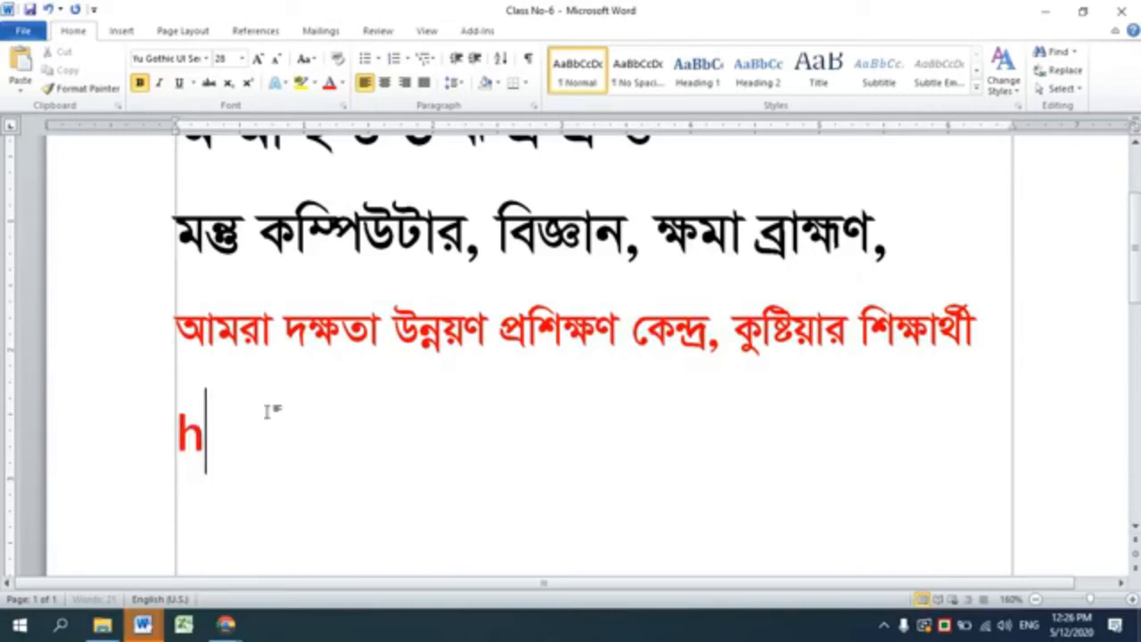
key("BackSpace")
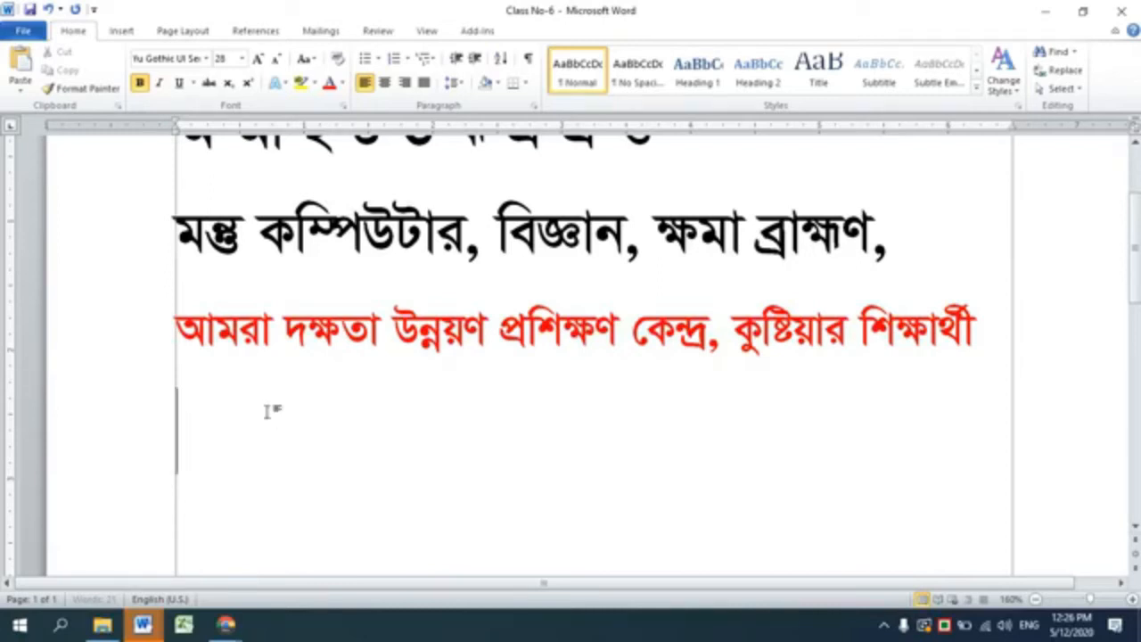
left_click(946, 626)
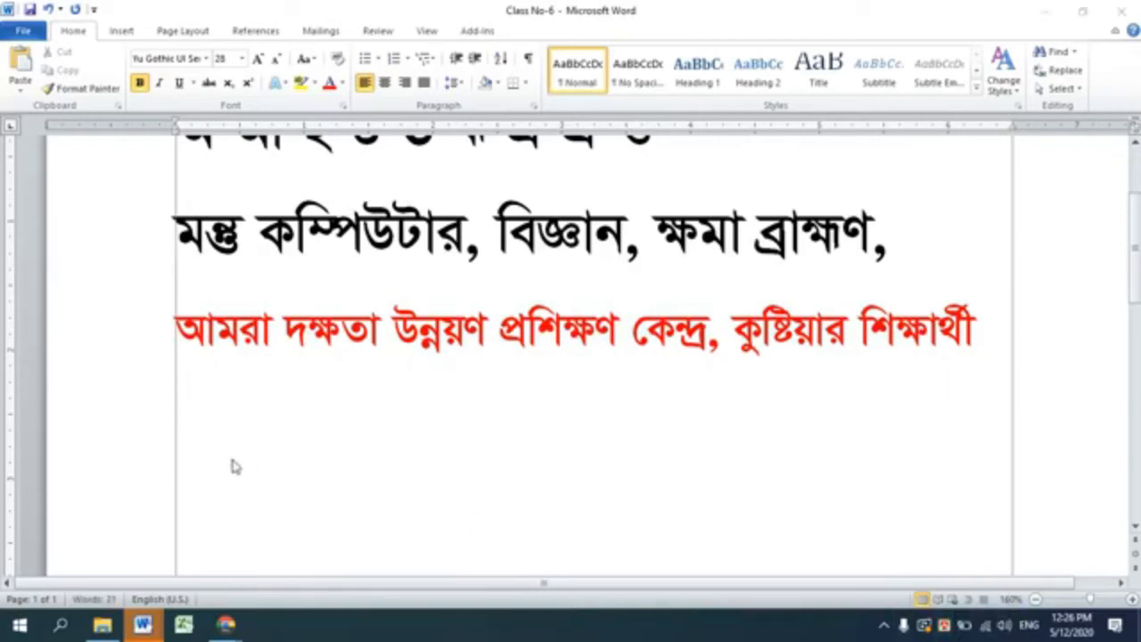
Begin the English translation on the line below the red sentence with the words "We are the student of Skill".
type("W")
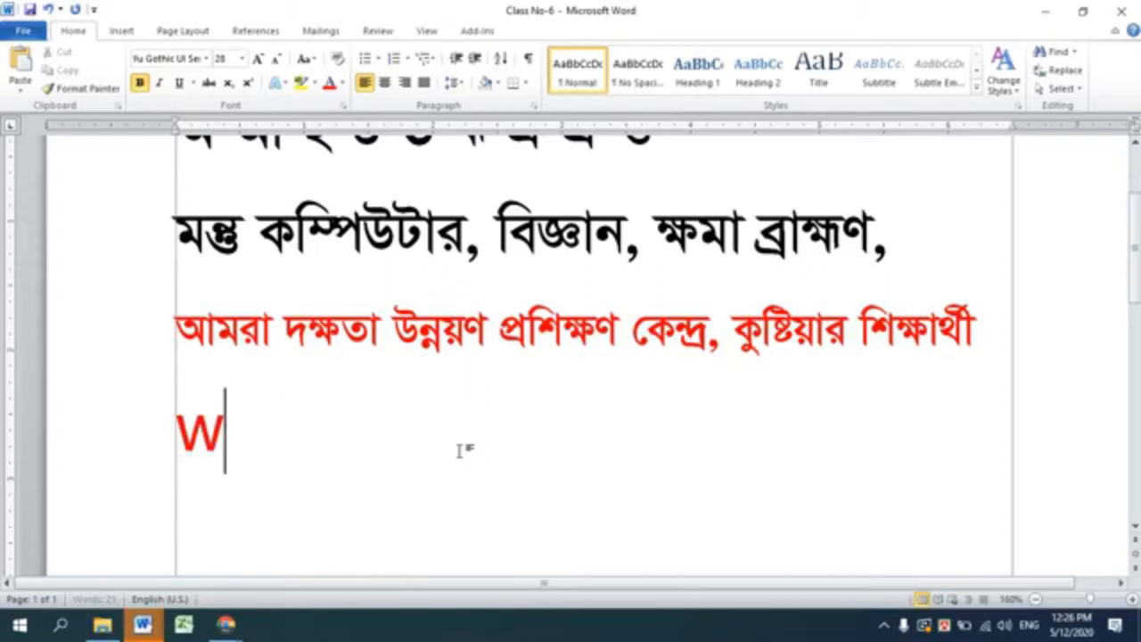
type("e are the")
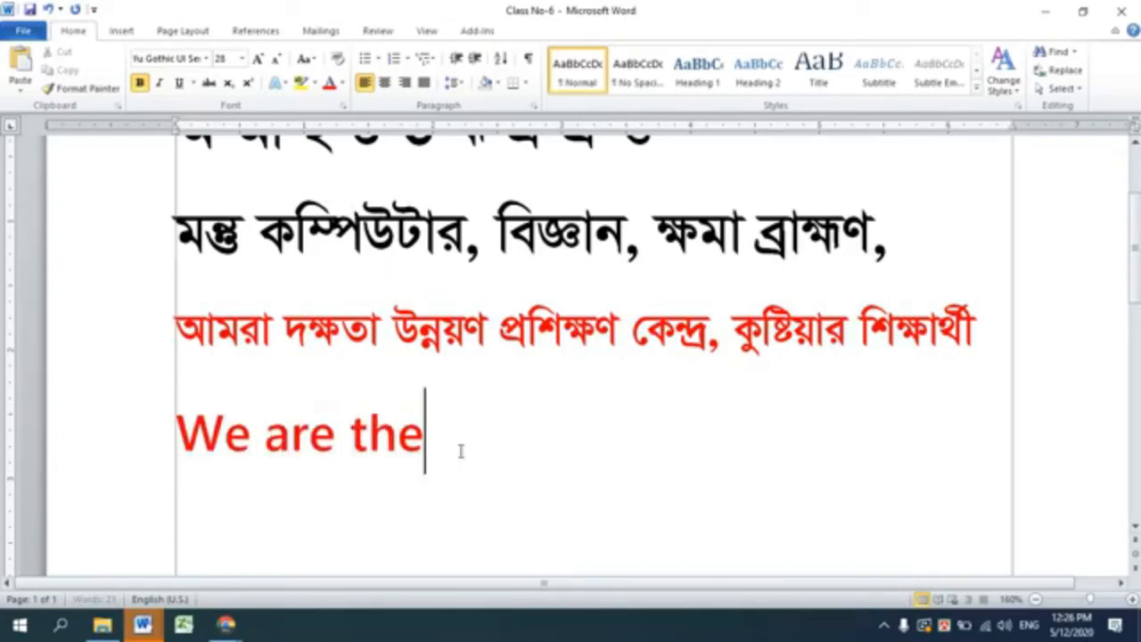
type(" student")
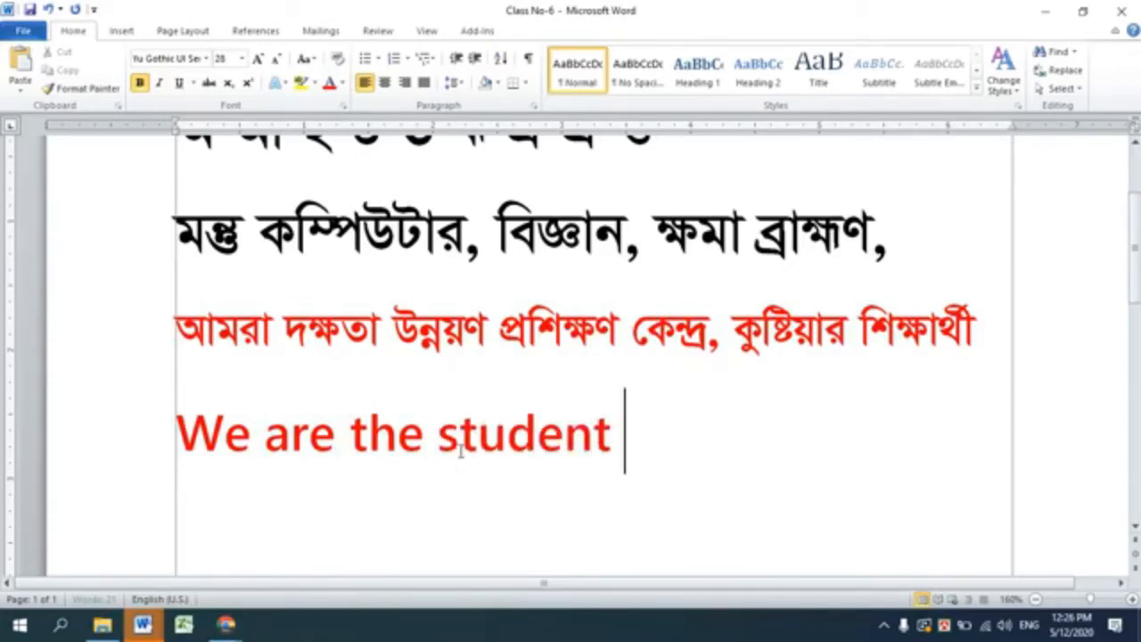
type(" O")
key("BackSpace")
type("of Skil")
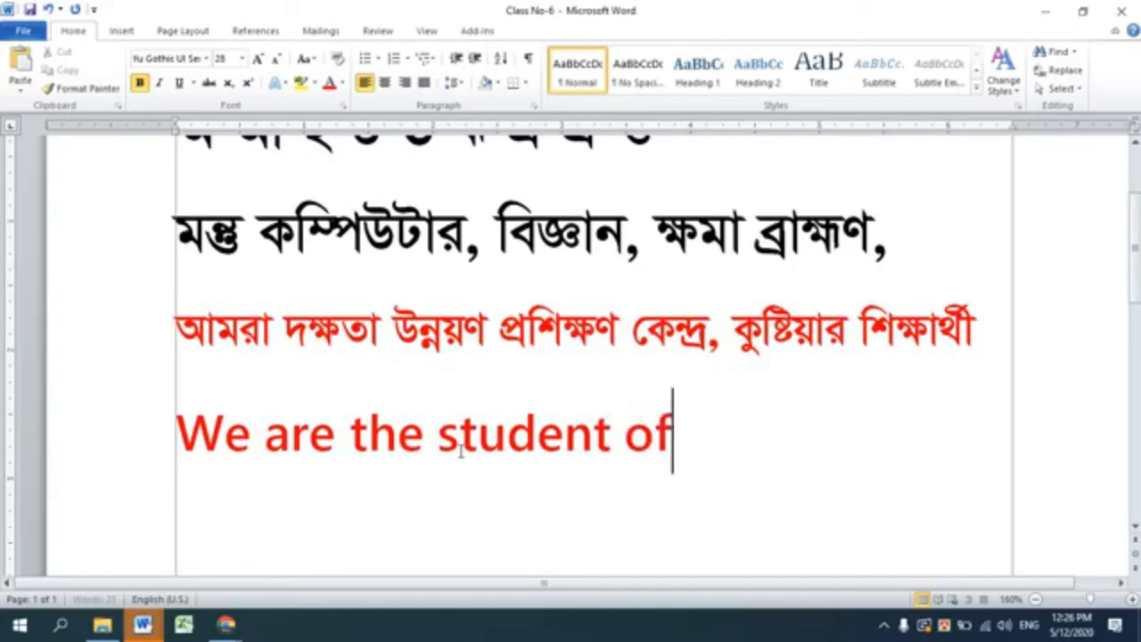
type("l")
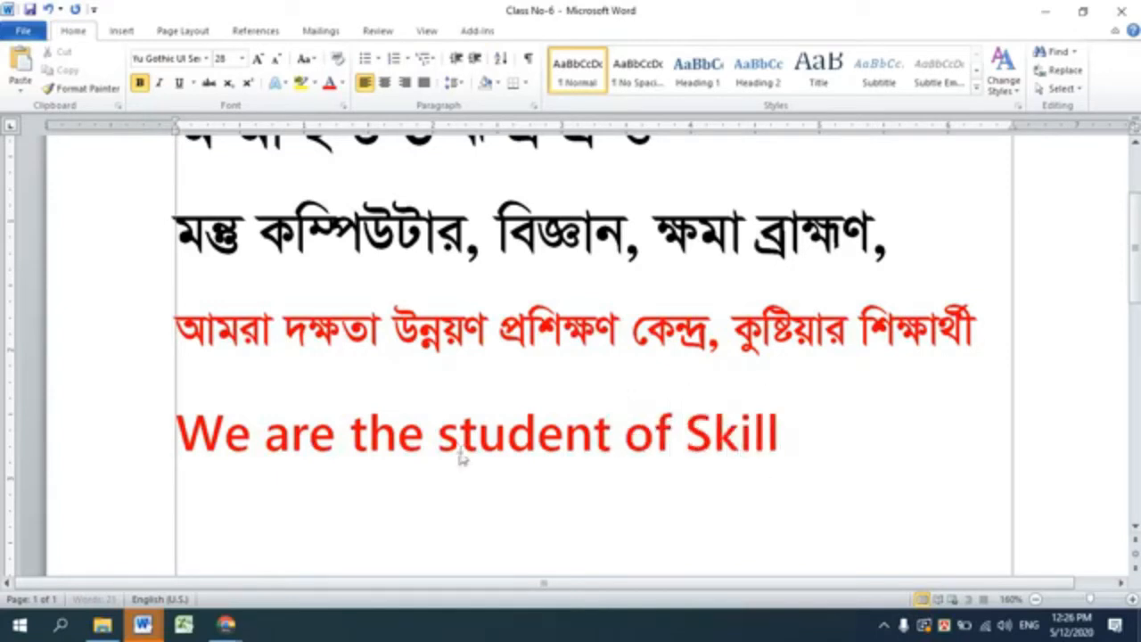